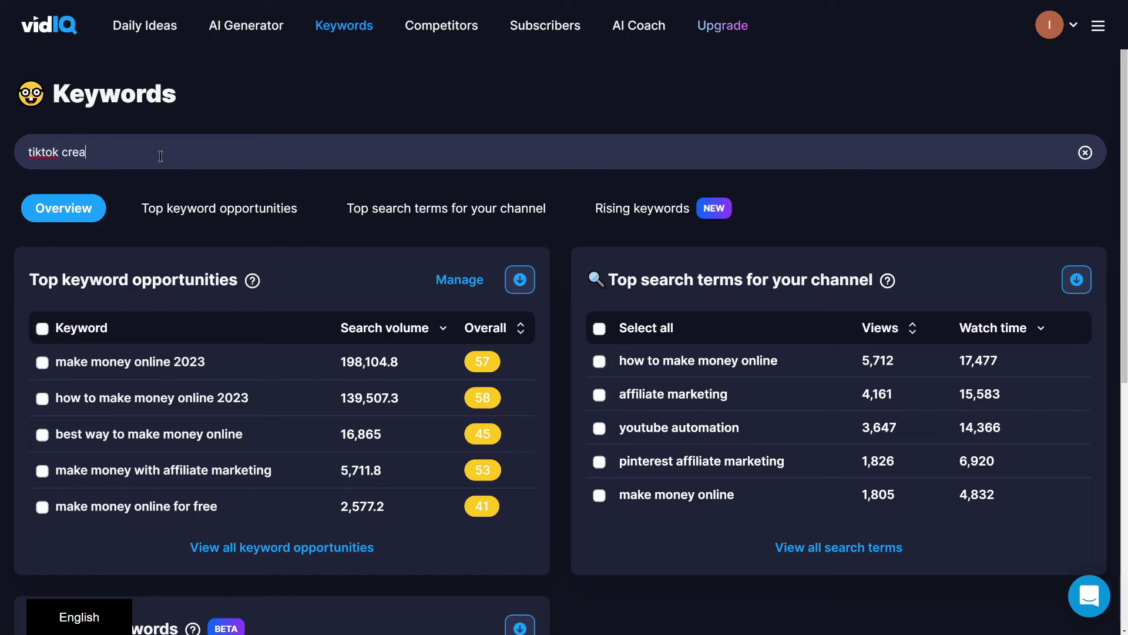
Search keywords for "tiktok creativity program" and check the keyword's search volume and competition
type("am")
key("Return")
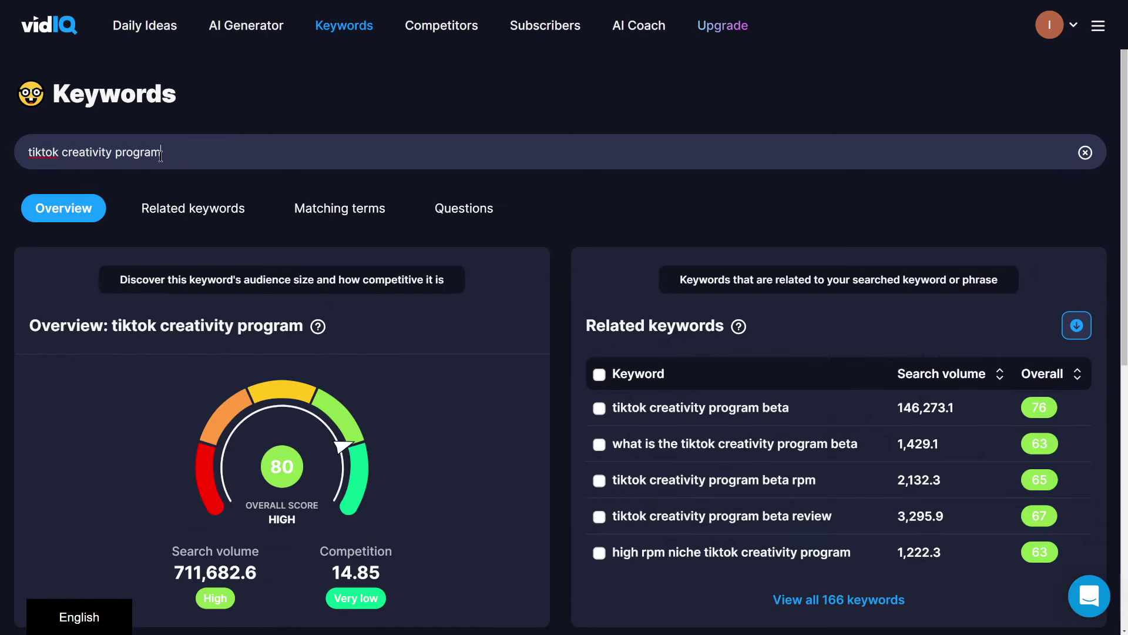
scroll(141, 445, "down", 1)
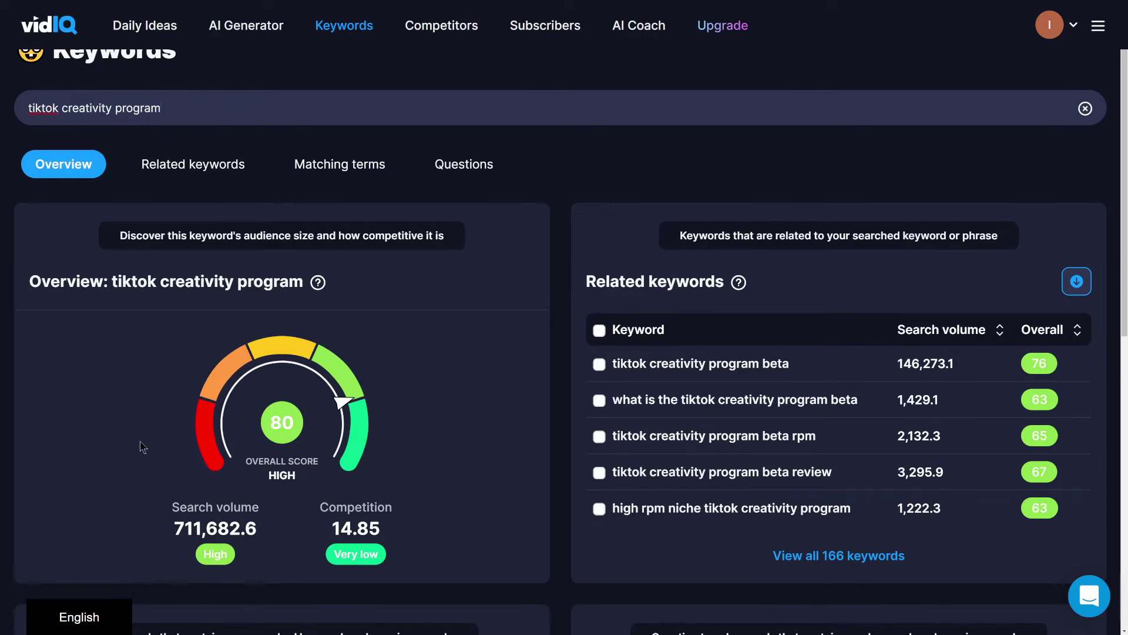
left_click_drag(175, 528, 251, 527)
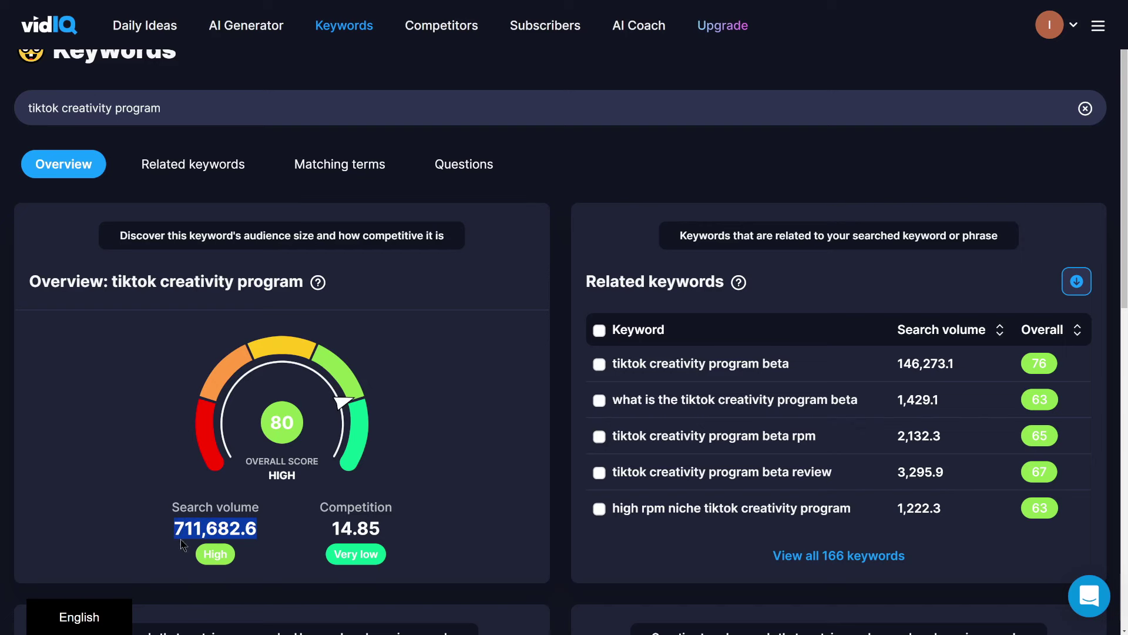
left_click_drag(334, 524, 403, 523)
left_click(403, 524)
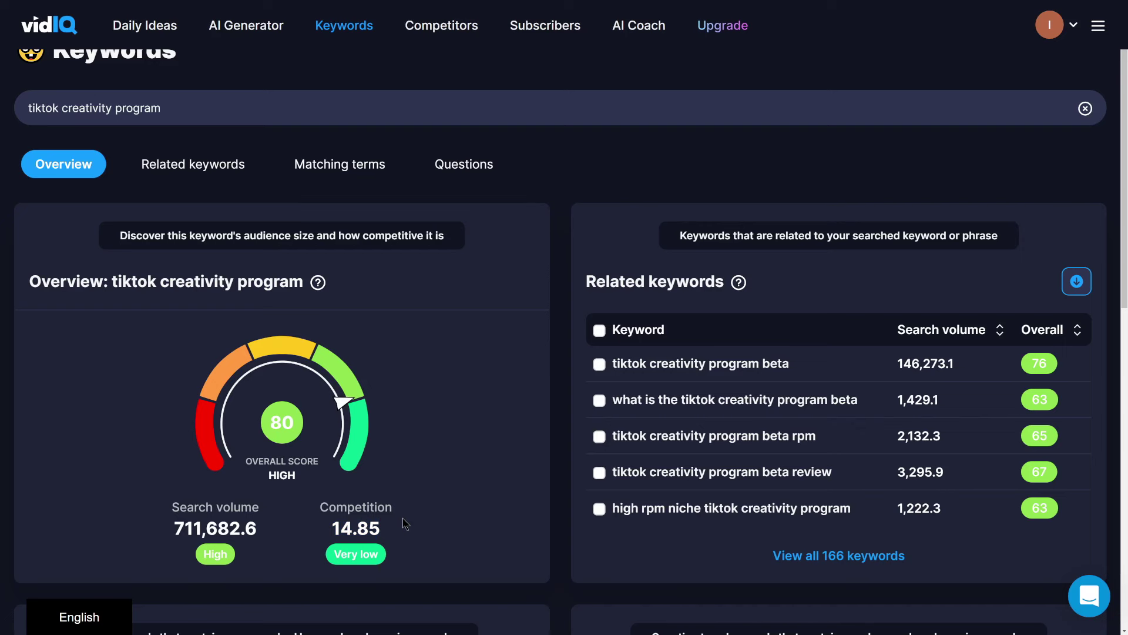
left_click_drag(27, 108, 92, 108)
Review the related keywords and the question keywords for "tiktok creativity program", including their search volume and competition
left_click(206, 164)
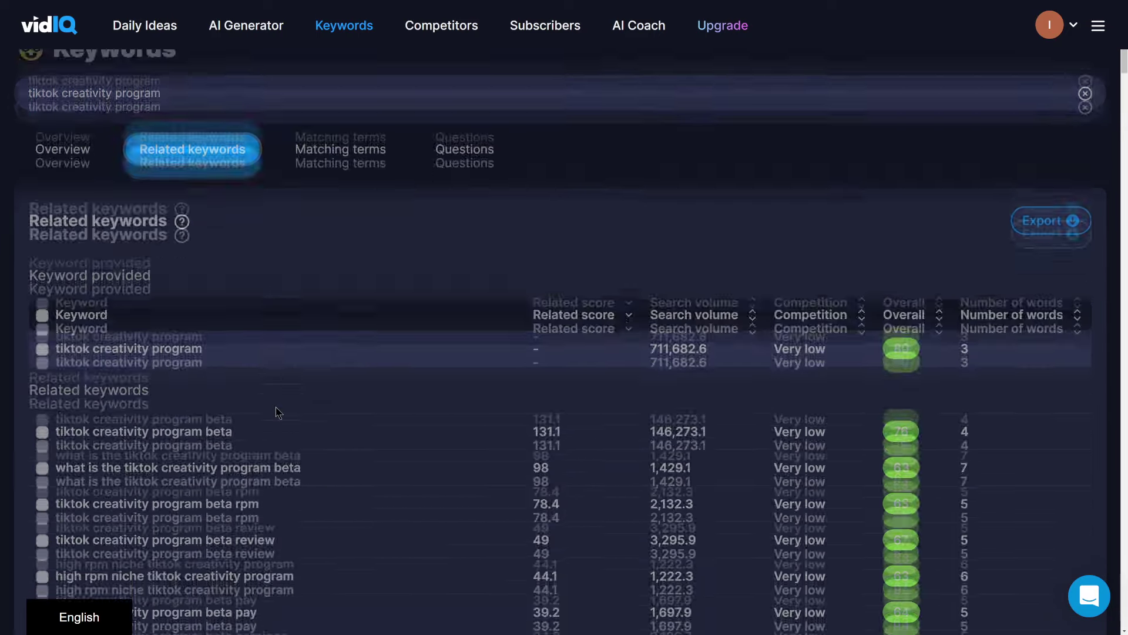
scroll(281, 385, "down", 2)
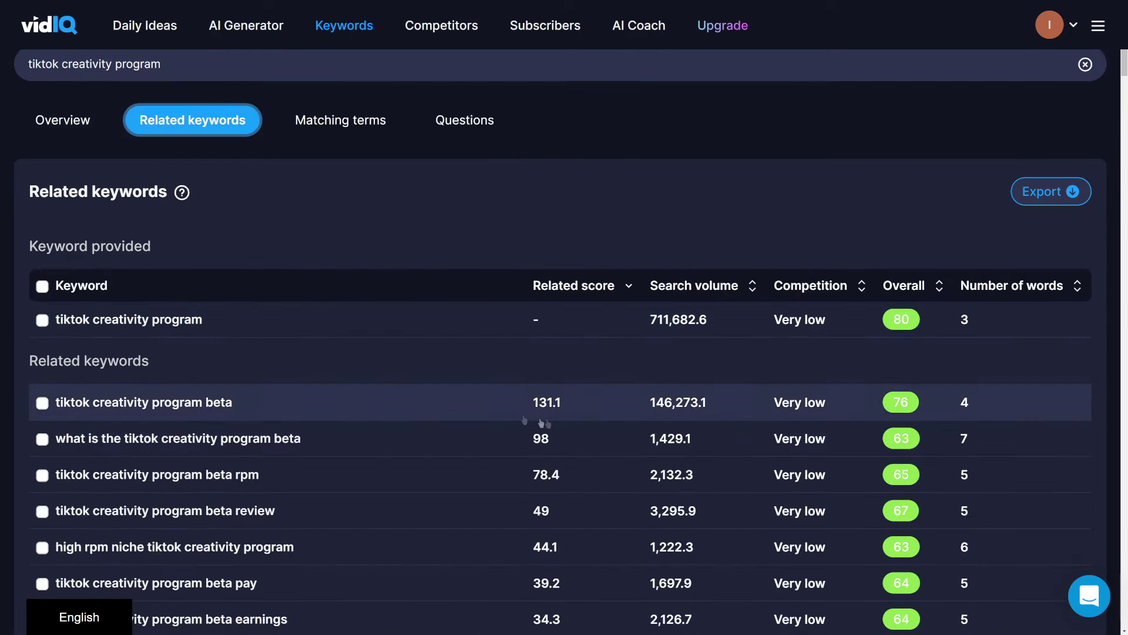
left_click(497, 124)
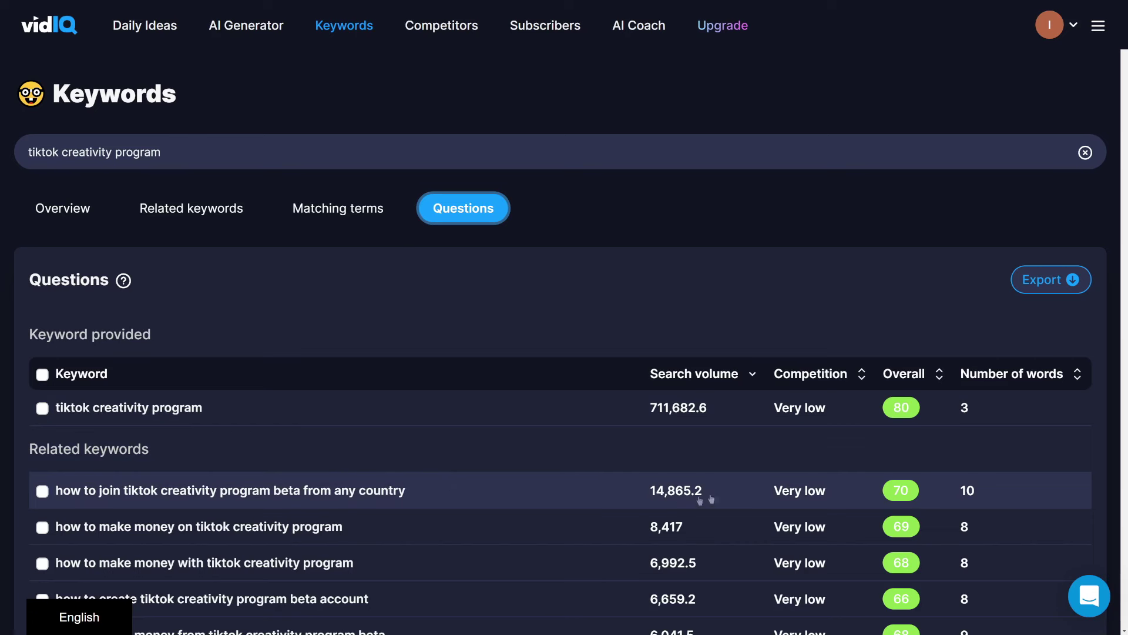
scroll(688, 464, "down", 1)
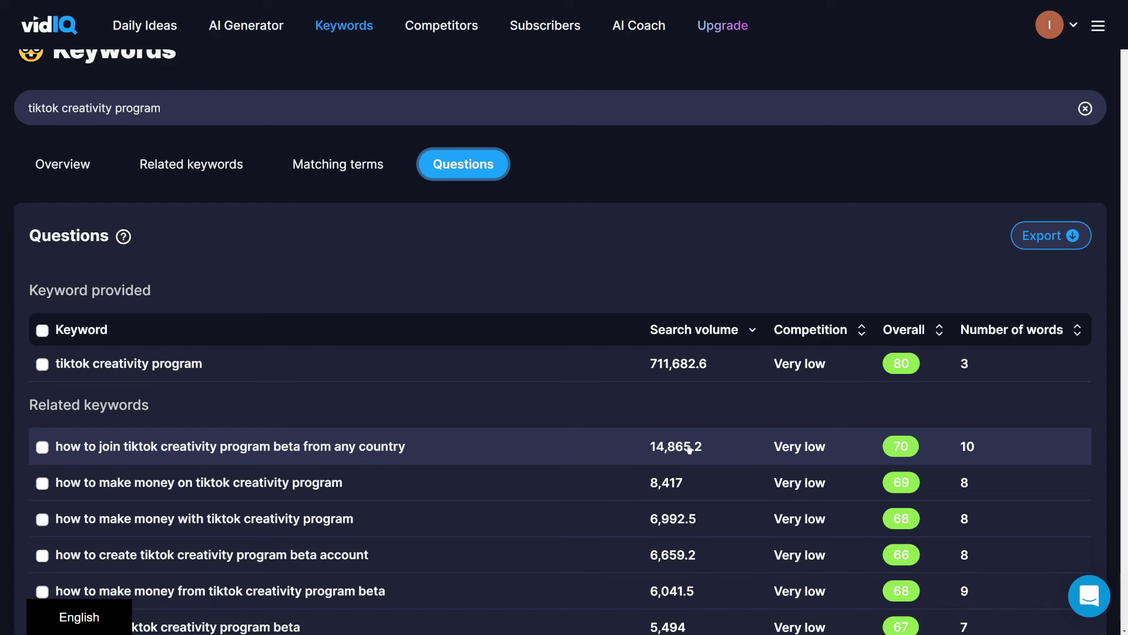
mouse_move(832, 452)
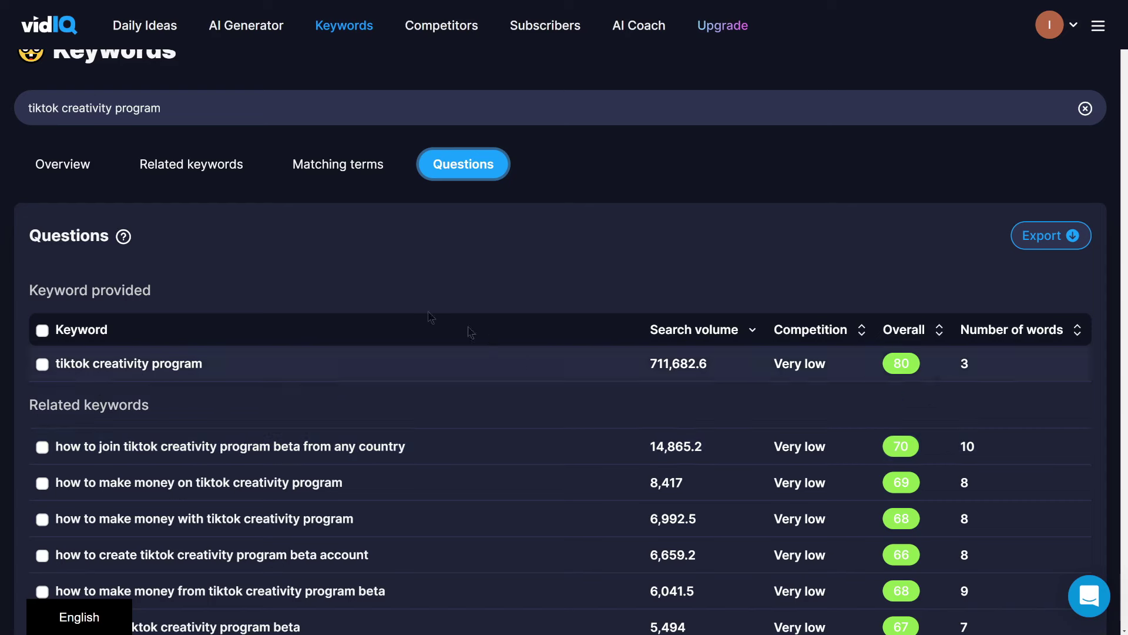
Return to the keyword overview and clear the searched keyword
left_click(64, 166)
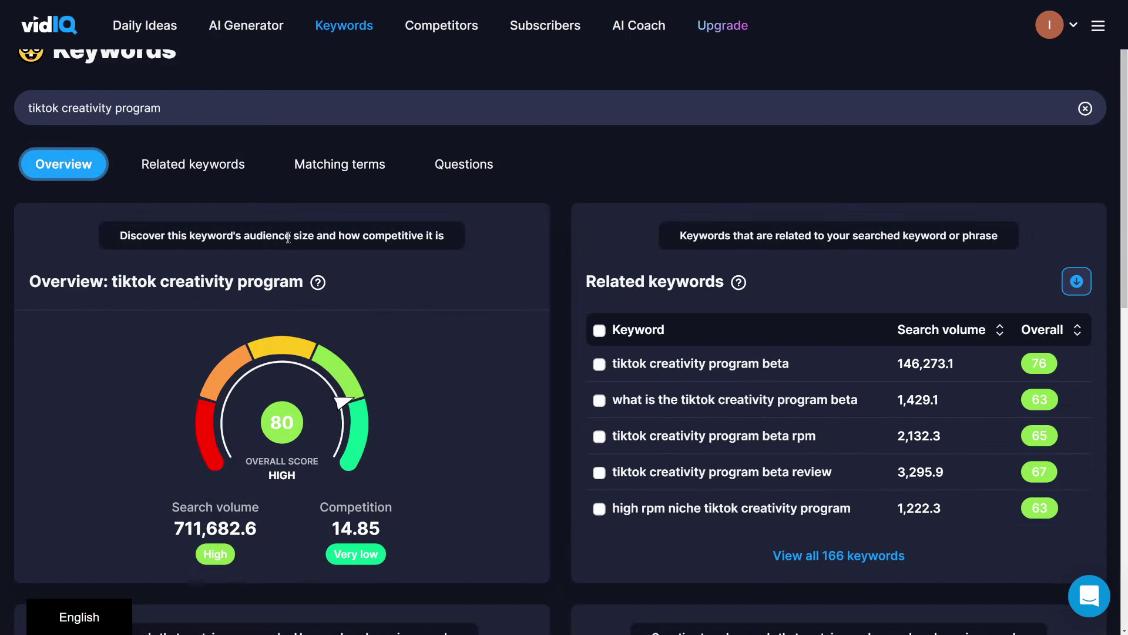
double_click(189, 111)
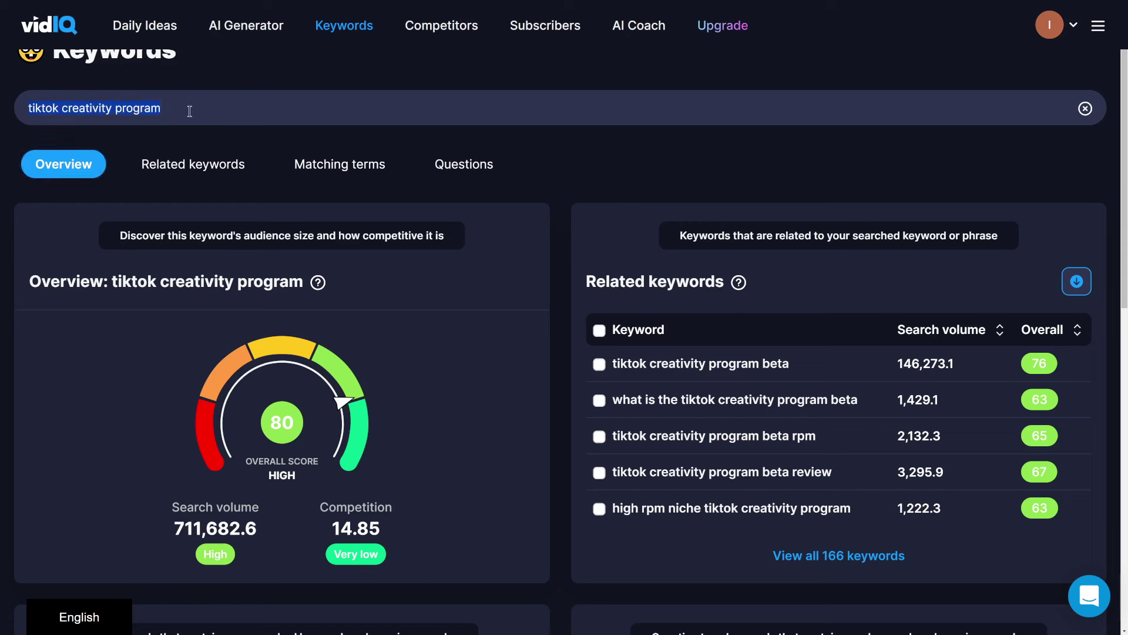
key("BackSpace")
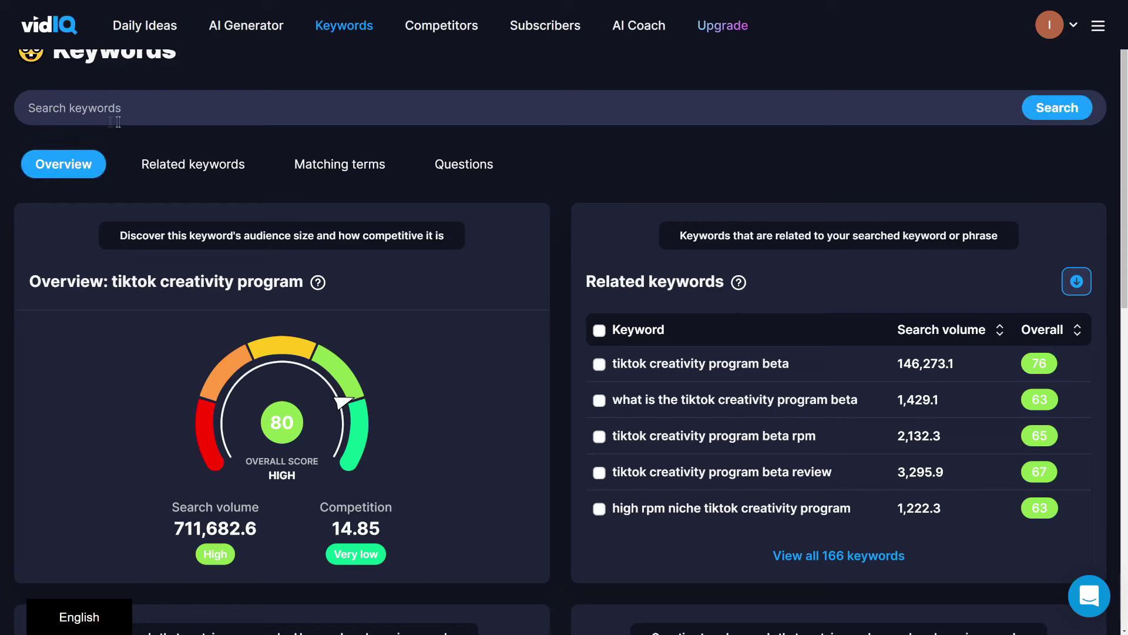
Open Daily Ideas and look through the customized video ideas for "make money online"
left_click(150, 34)
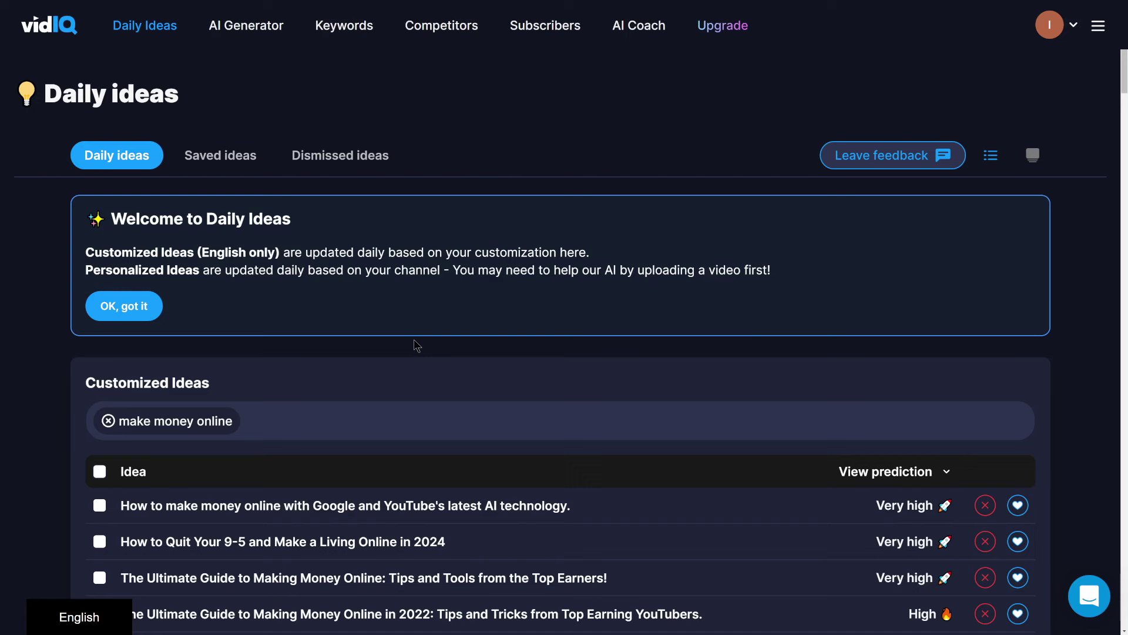
scroll(359, 423, "down", 2)
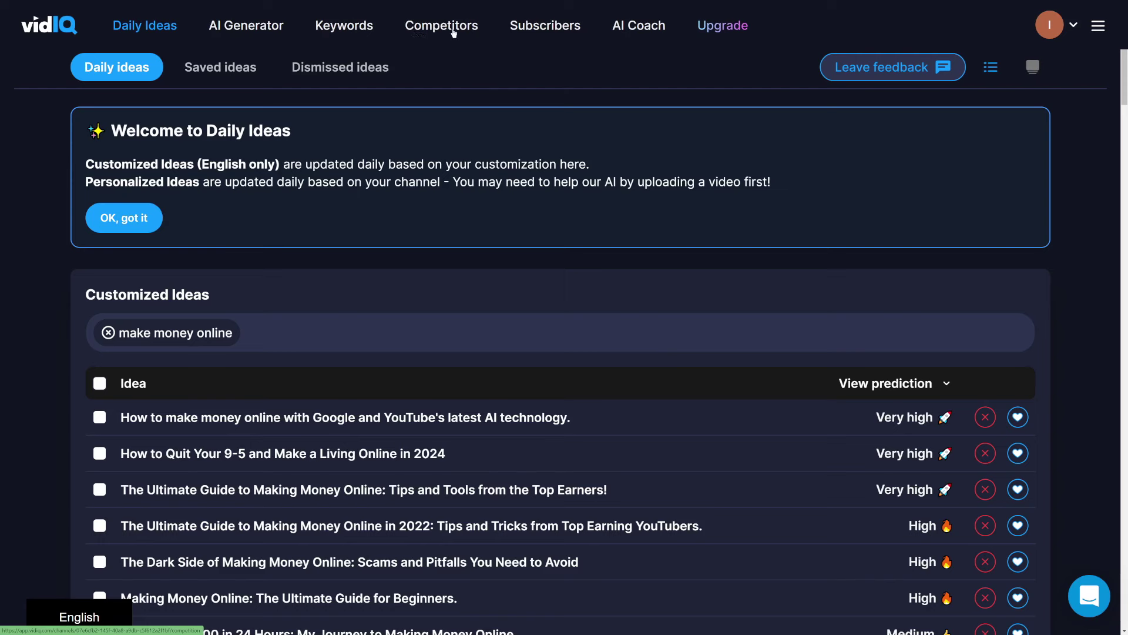
scroll(333, 93, "up", 2)
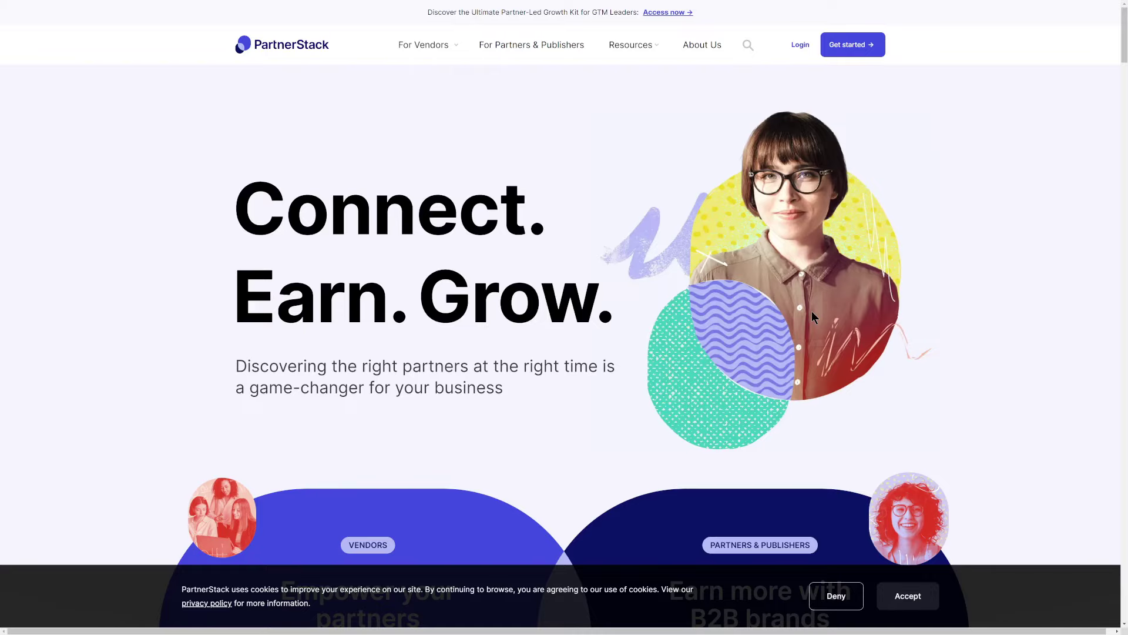
Switch to the PartnerStack homepage and examine its partner and publisher offer, partner brands, revenue channels and platform ratings
scroll(812, 311, "down", 4)
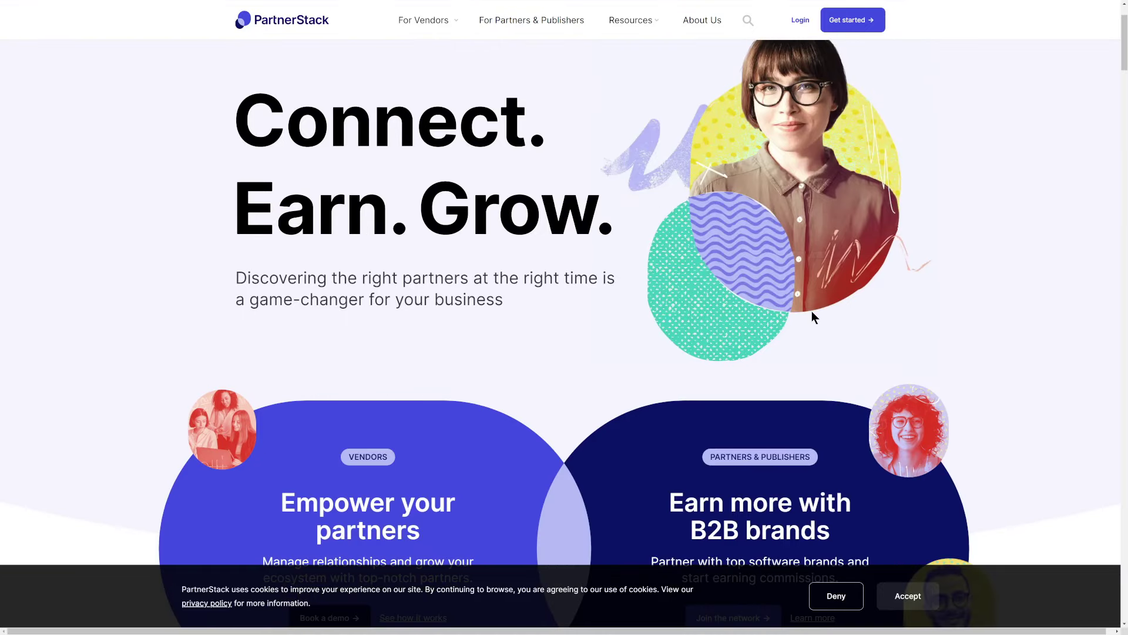
scroll(813, 312, "down", 3)
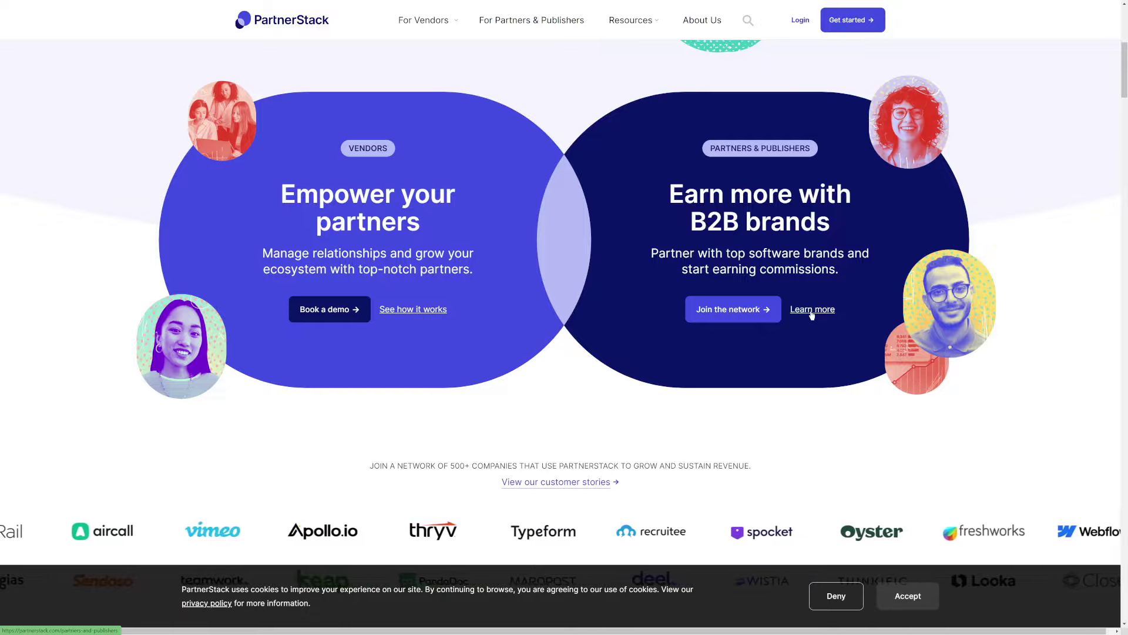
scroll(811, 315, "down", 10)
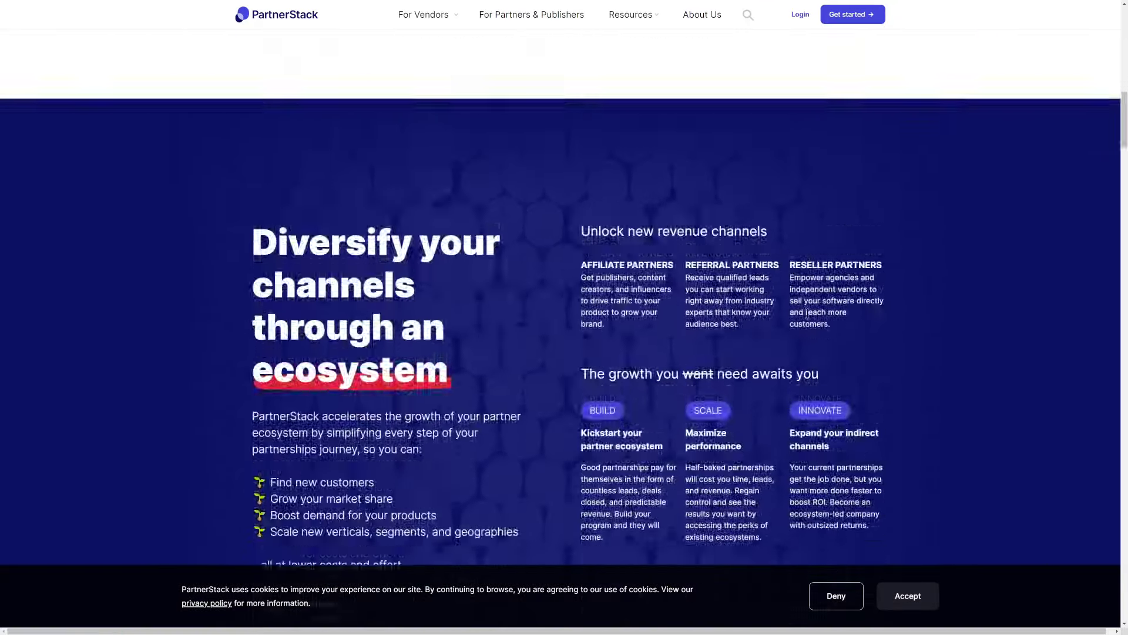
scroll(809, 321, "down", 3)
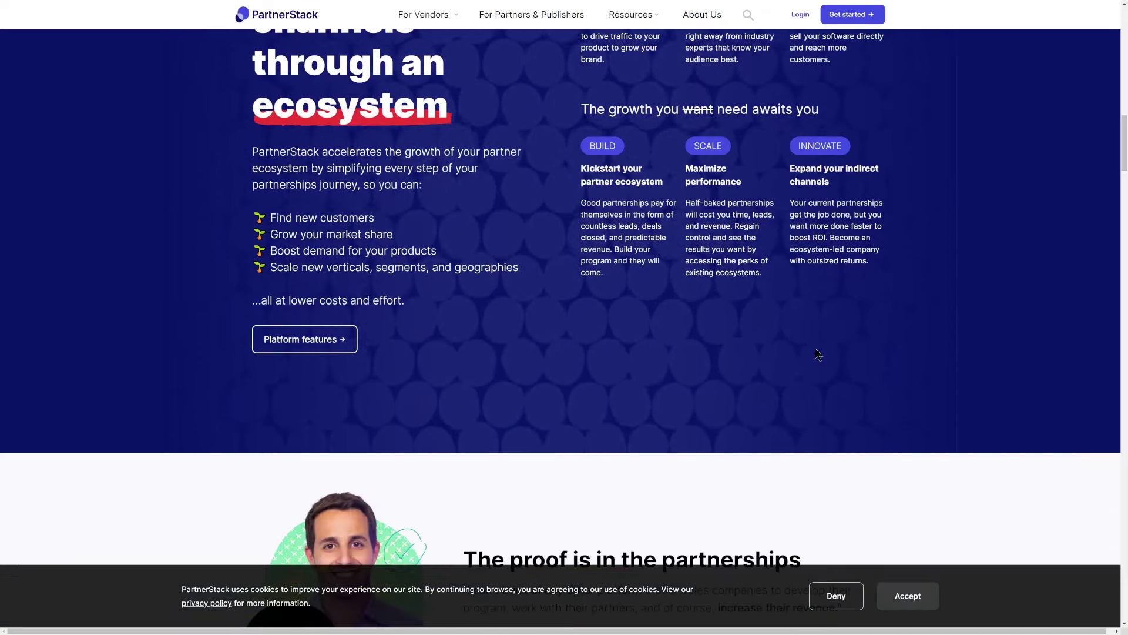
scroll(815, 352, "down", 4)
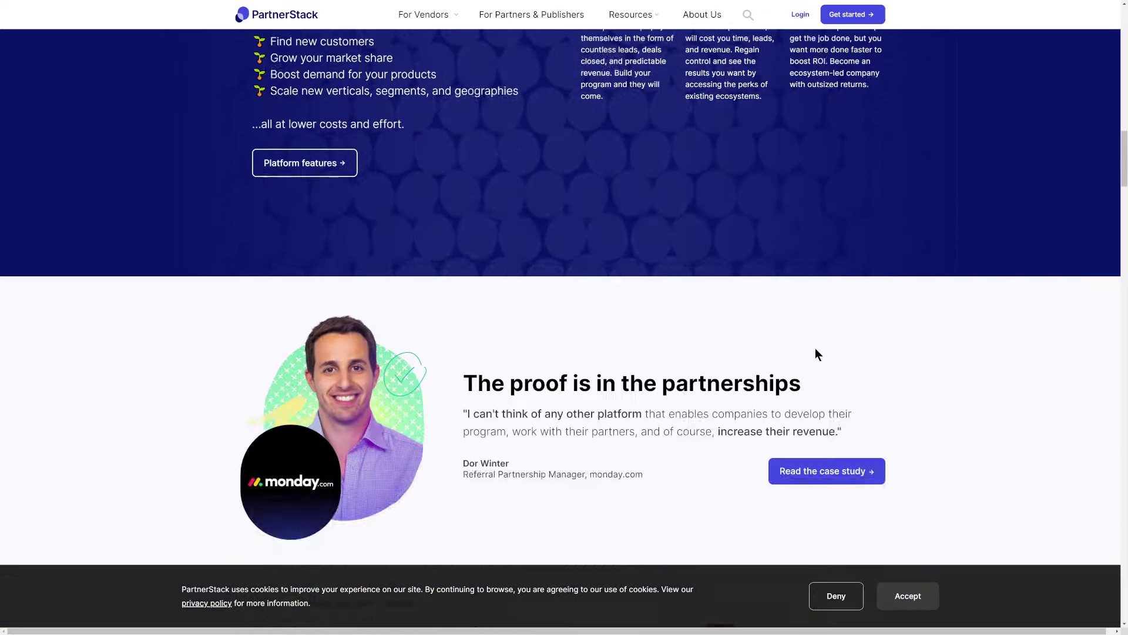
scroll(816, 351, "down", 5)
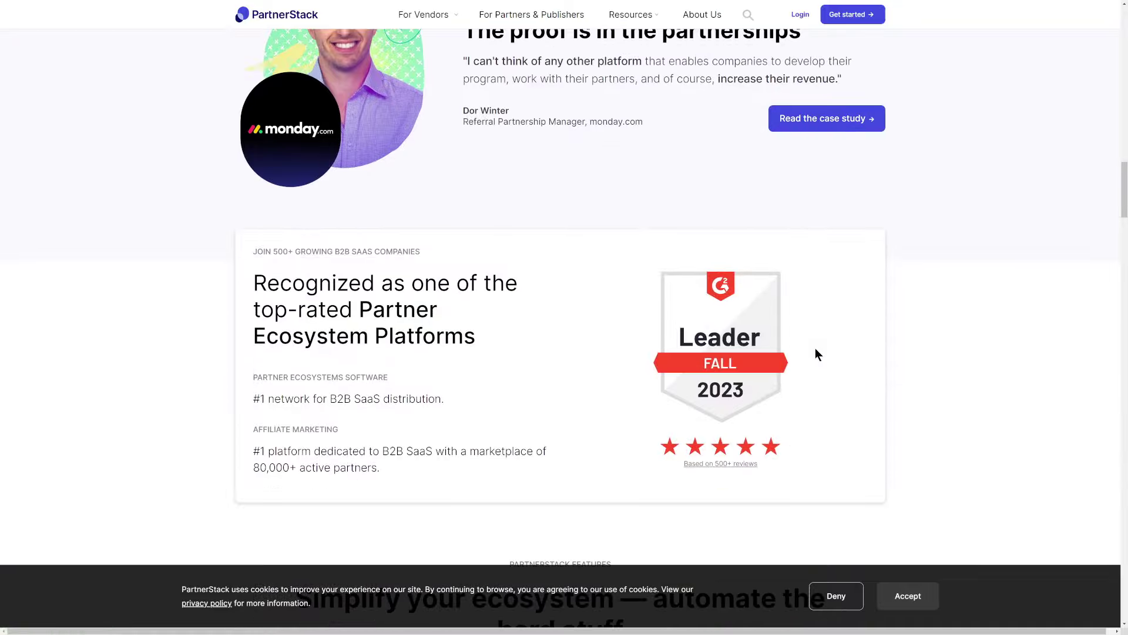
scroll(816, 351, "down", 1)
scroll(816, 352, "up", 6)
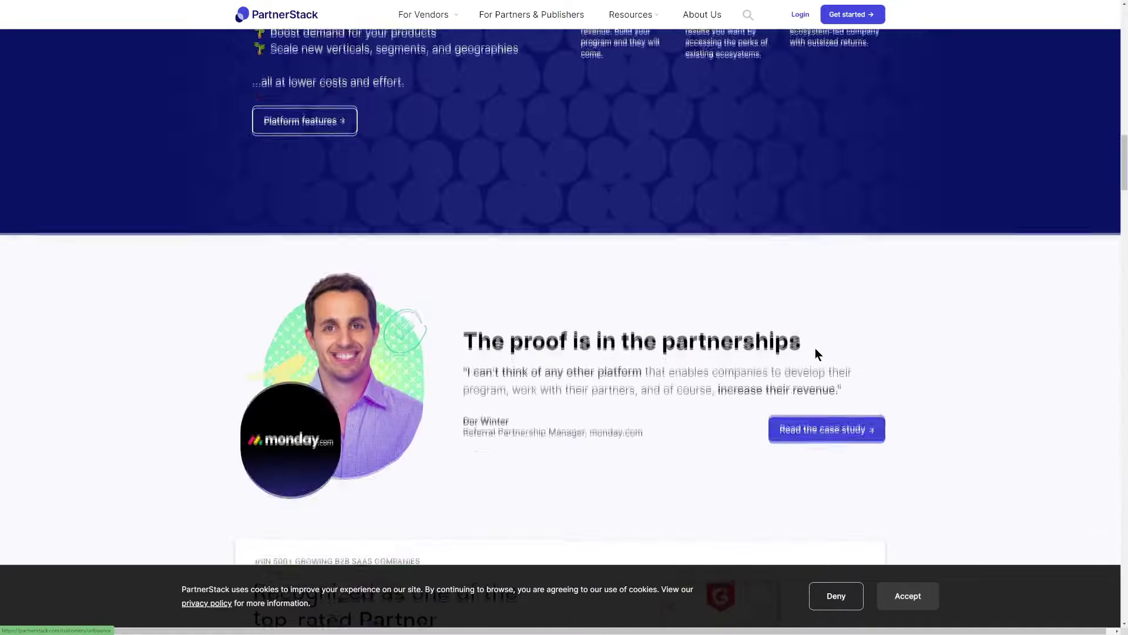
scroll(816, 351, "up", 9)
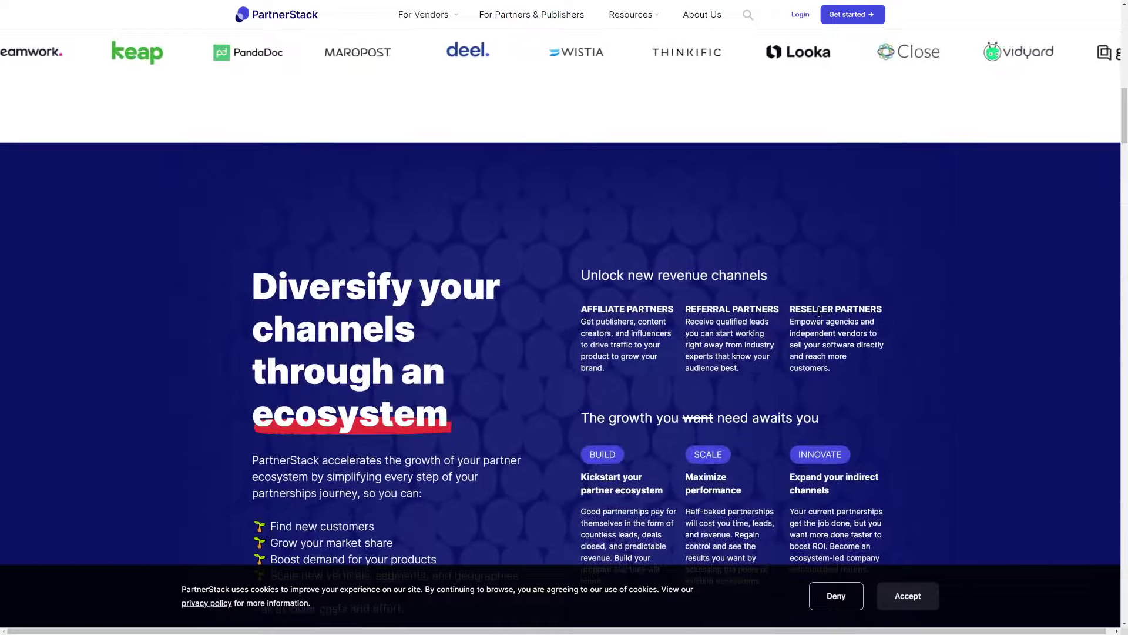
scroll(830, 294, "up", 8)
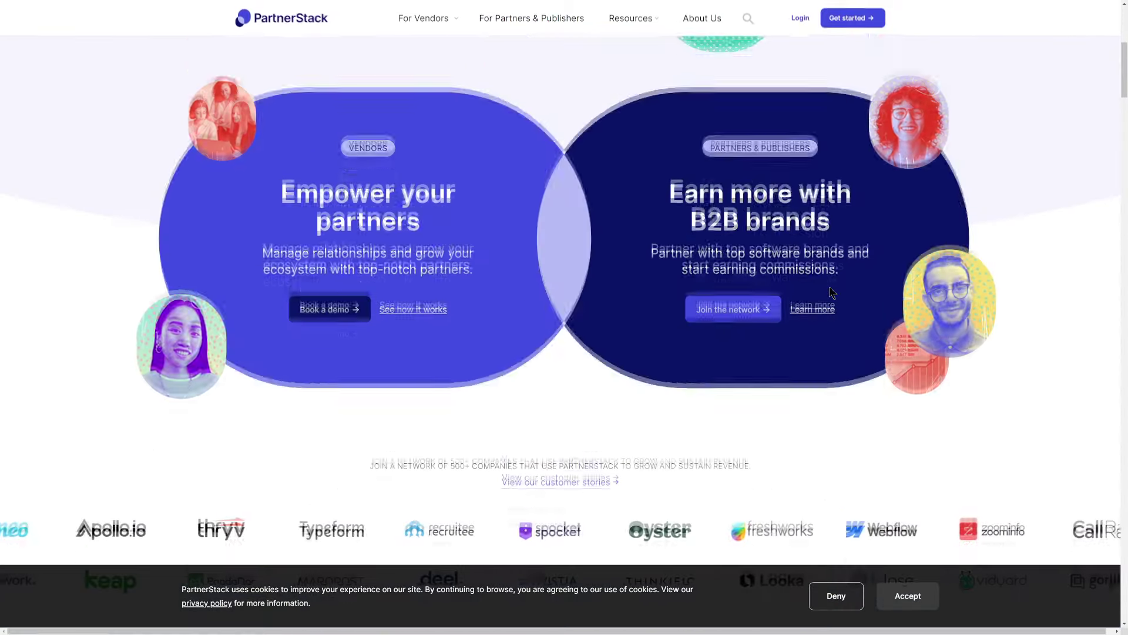
scroll(830, 292, "up", 7)
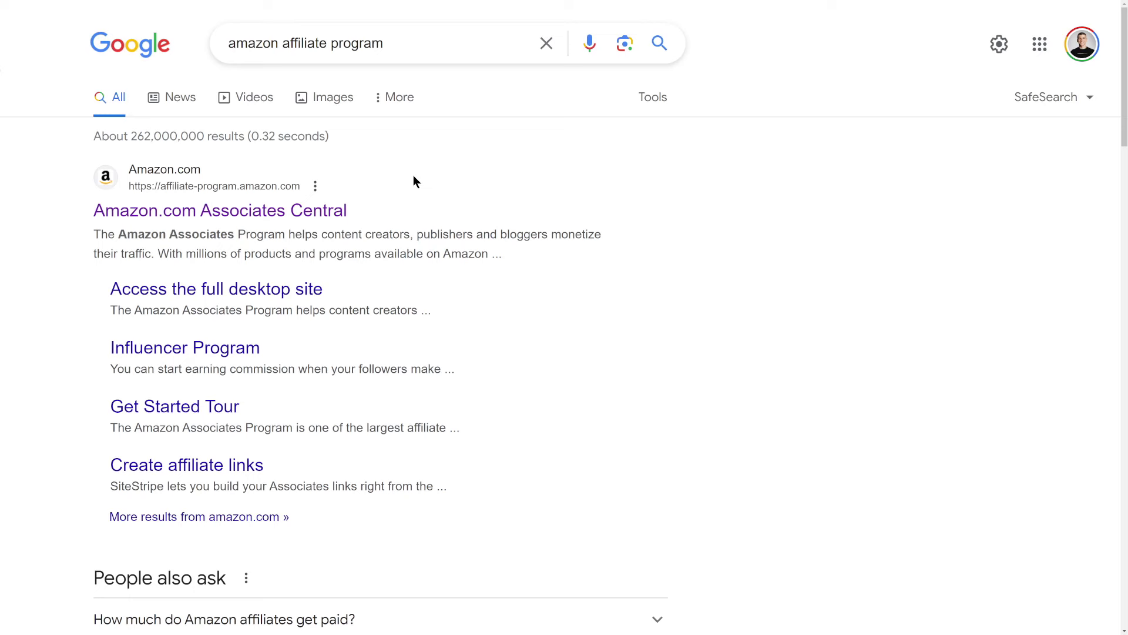
Look through the Google results for "amazon affiliate program"
scroll(414, 176, "down", 5)
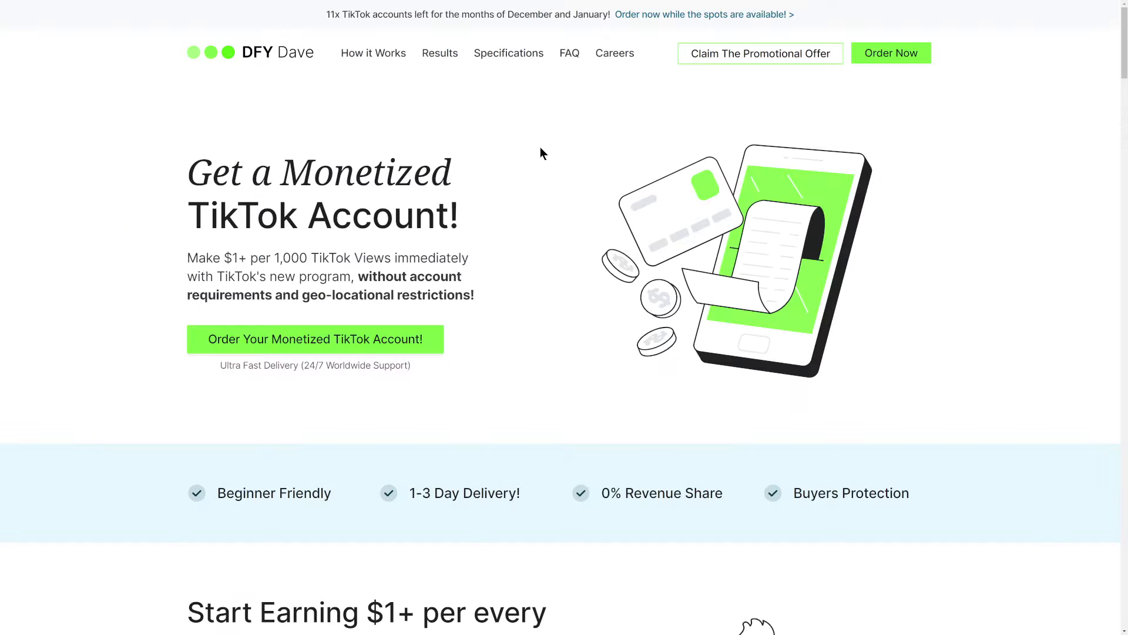
Switch to the DFY Dave homepage and examine the monetized TikTok account offer, its benefits, results and bonuses
scroll(557, 184, "down", 3)
scroll(569, 209, "down", 2)
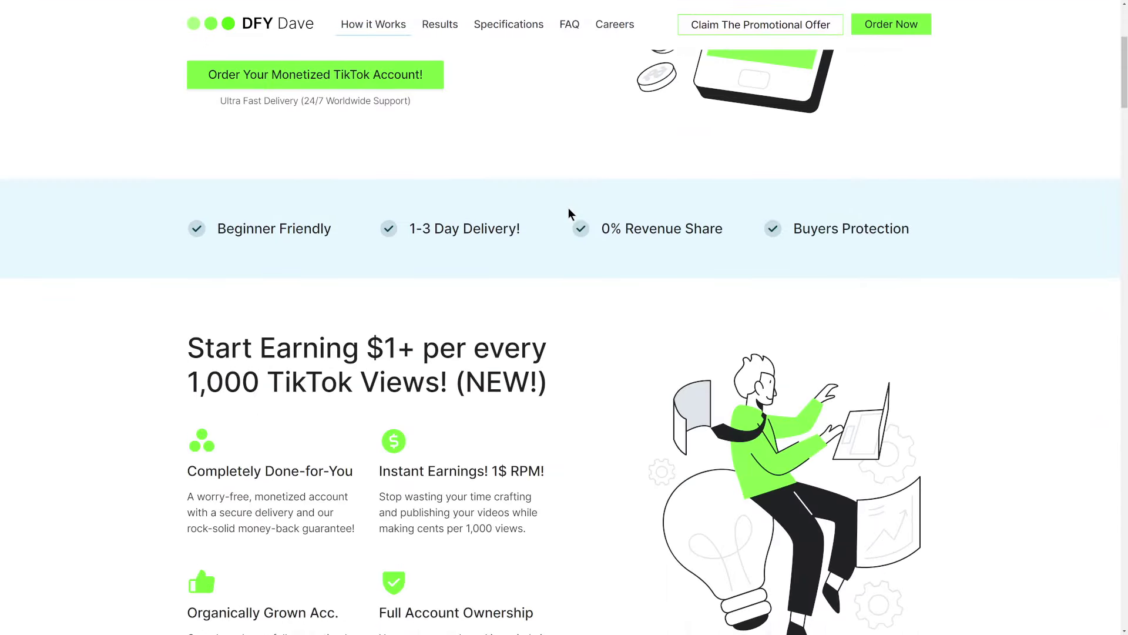
scroll(568, 209, "down", 1)
scroll(568, 209, "down", 2)
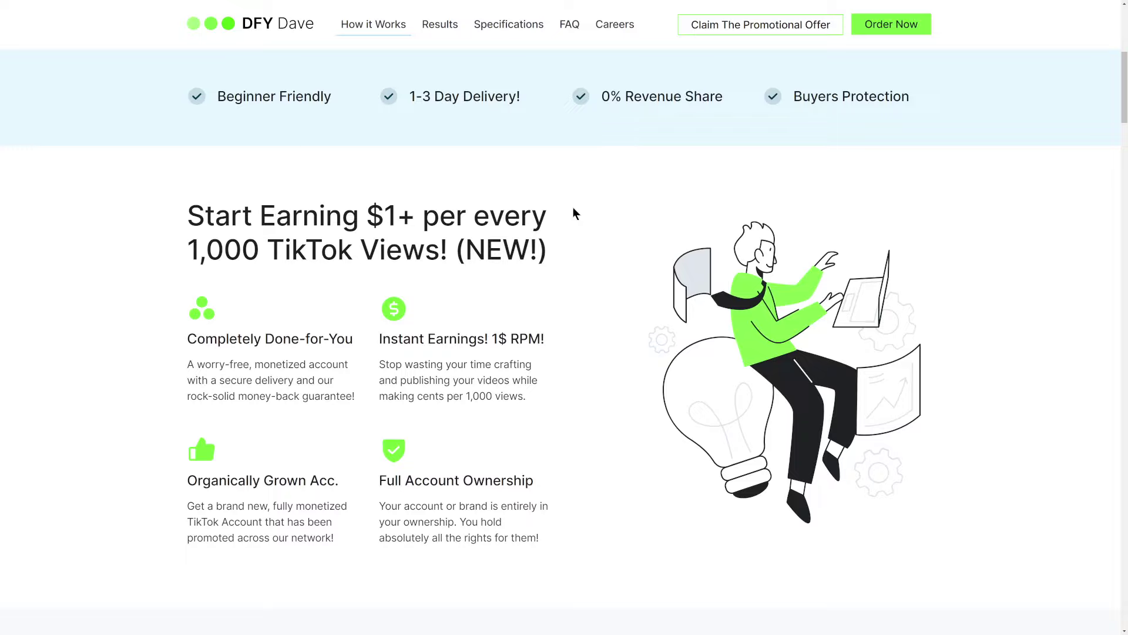
scroll(573, 213, "down", 1)
scroll(574, 213, "down", 3)
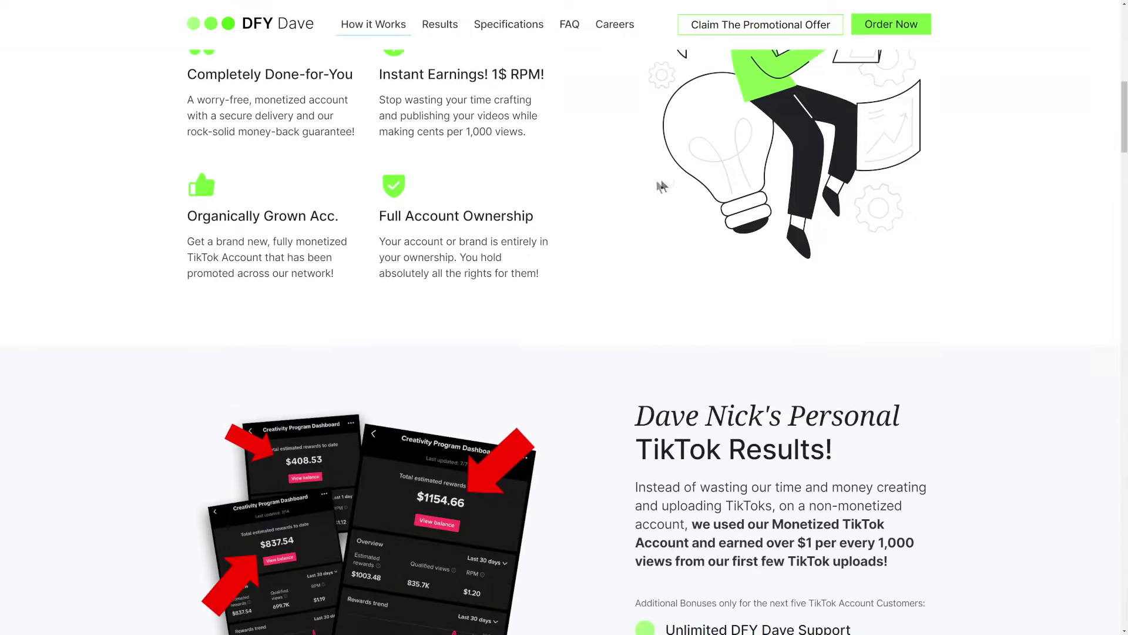
scroll(982, 207, "down", 4)
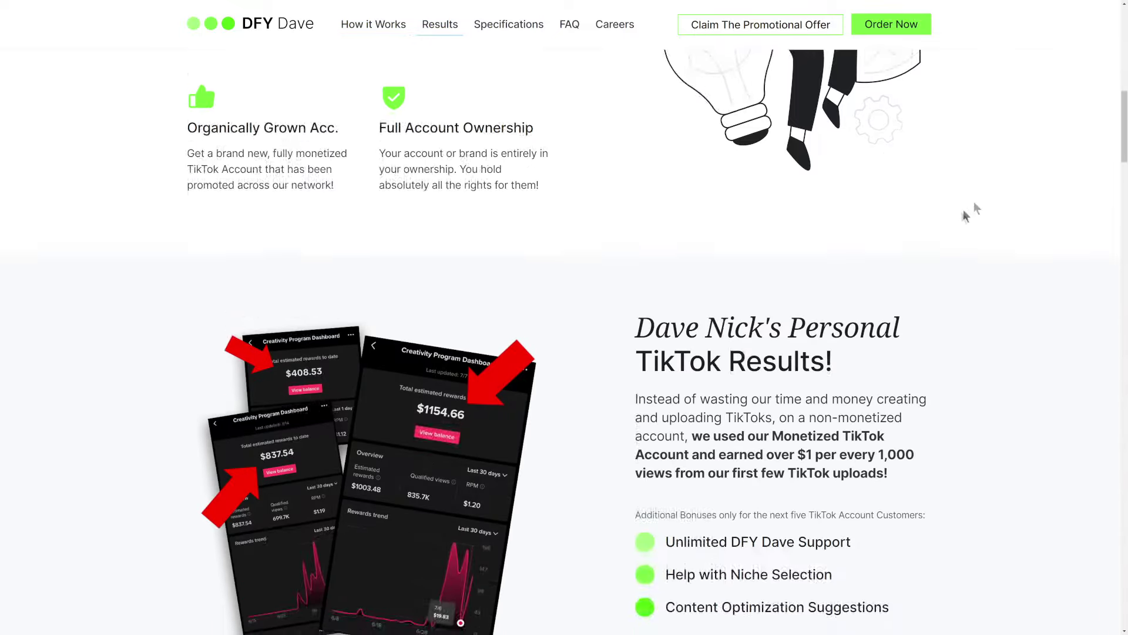
scroll(893, 236, "down", 3)
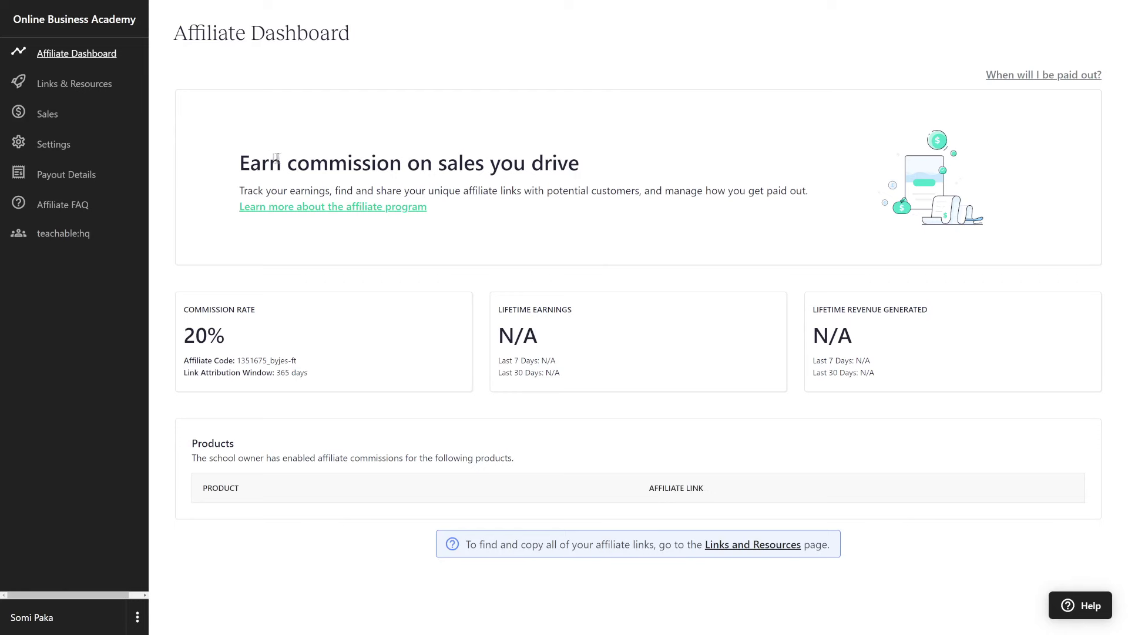
Open the Links & Resources page of the Online Business Academy affiliate dashboard and highlight the DFY Dave | Monetized TikTok Accounts affiliate link
left_click(78, 85)
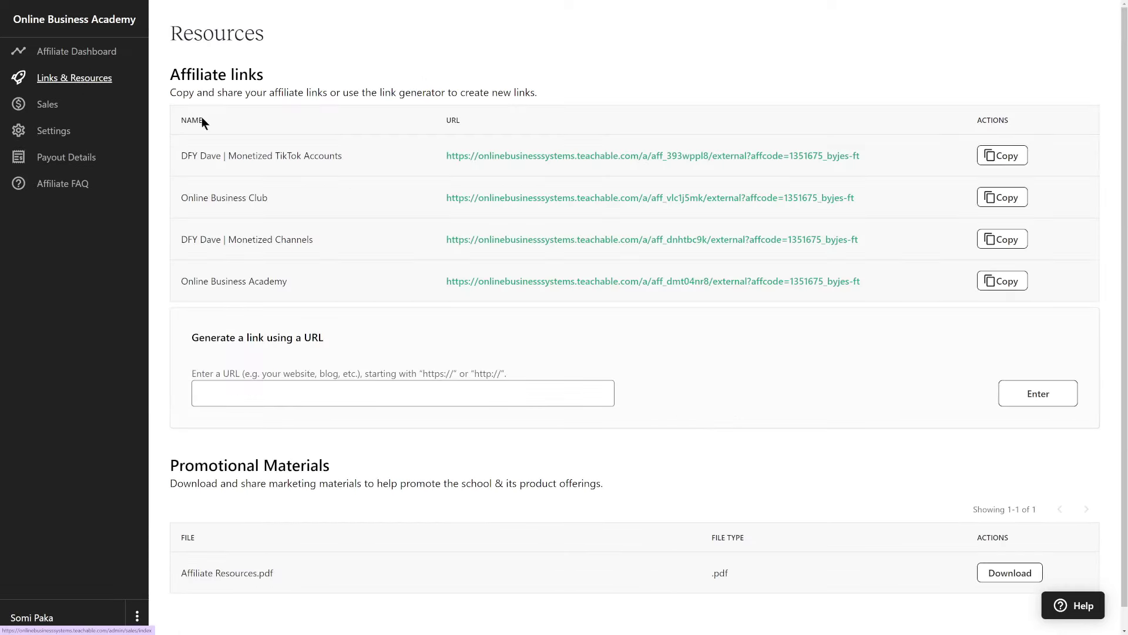
left_click_drag(181, 155, 352, 154)
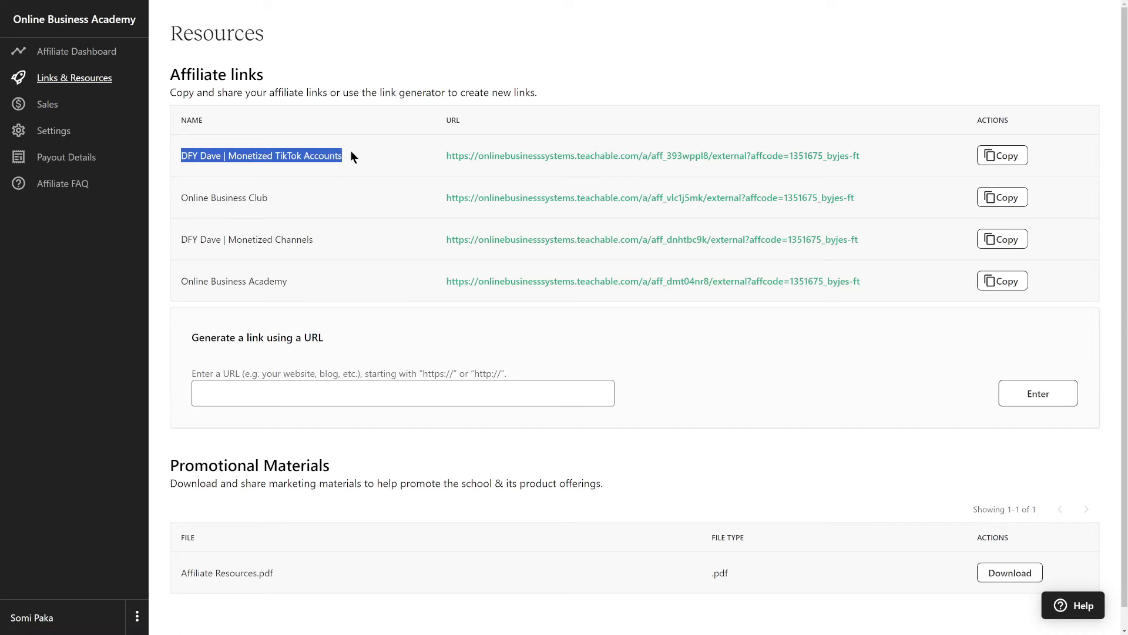
left_click(351, 155)
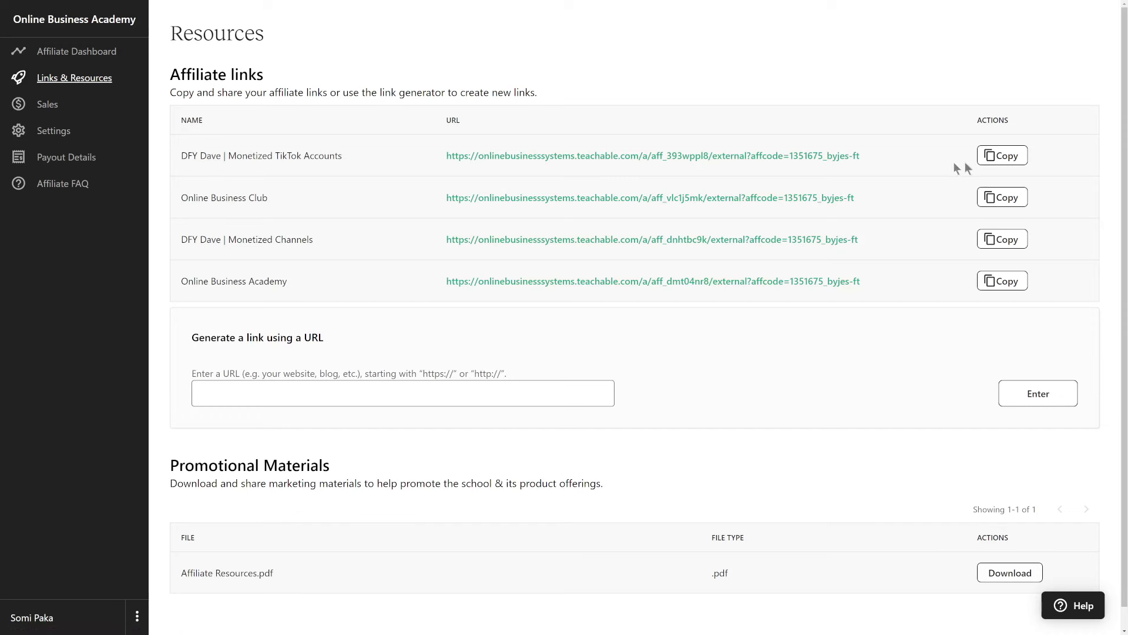
left_click_drag(447, 155, 864, 162)
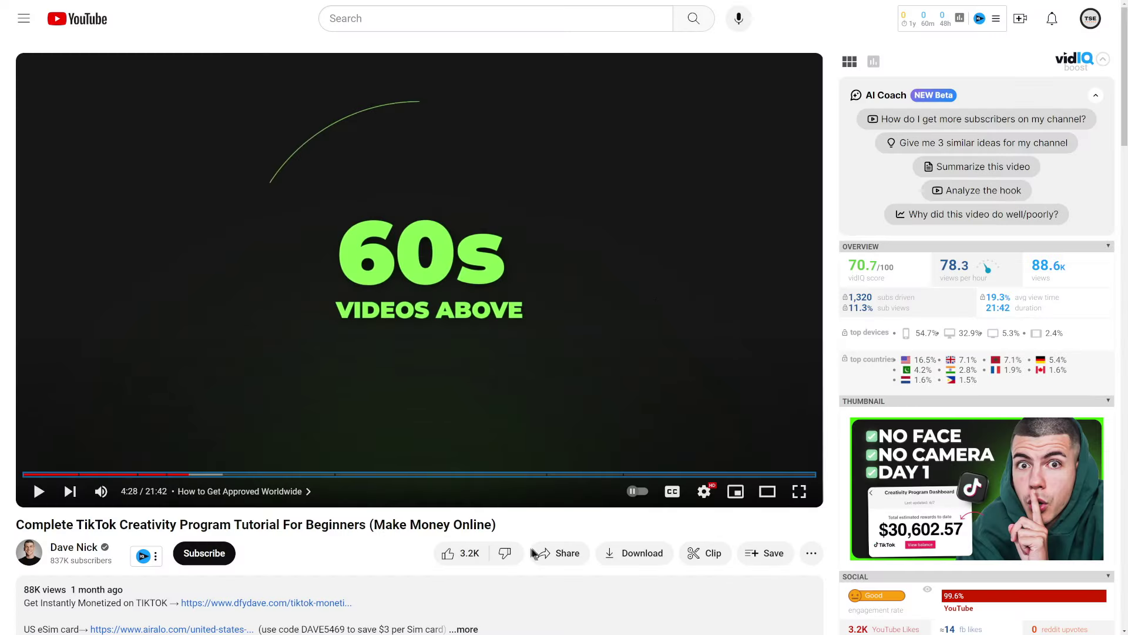
Copy the share link of the YouTube video "Complete TikTok Creativity Program Tutorial For Beginners (Make Money Online)"
left_click(561, 552)
left_click(698, 352)
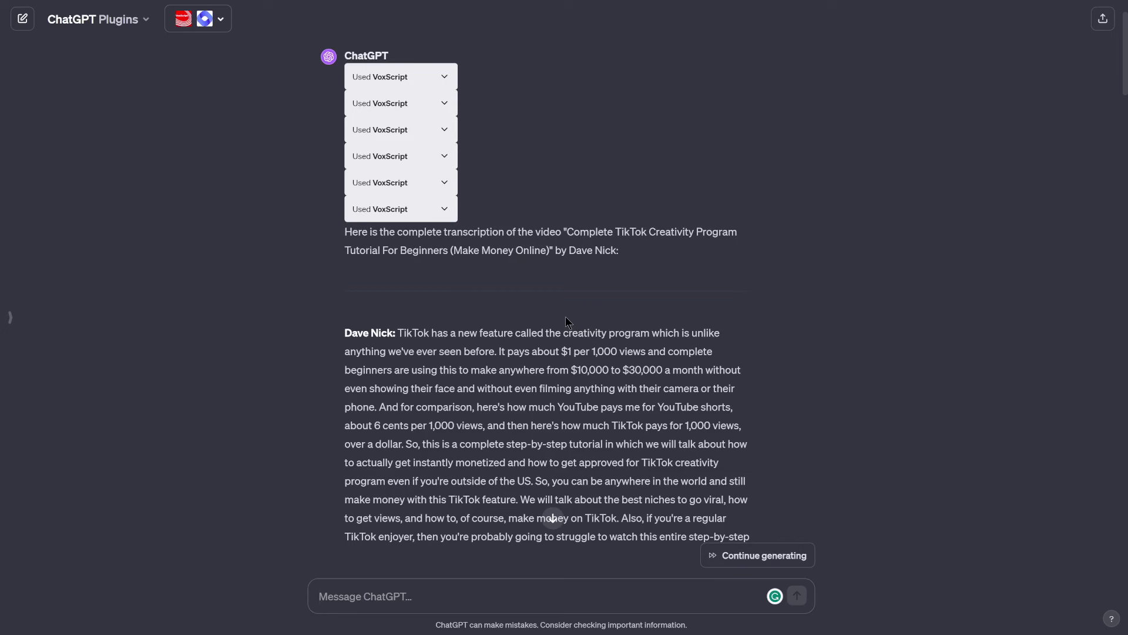
Switch to the ChatGPT Plugins chat, review the enabled plugins and look up "voxscript" in the plugin store
left_click(109, 23)
left_click(198, 19)
left_click(198, 19)
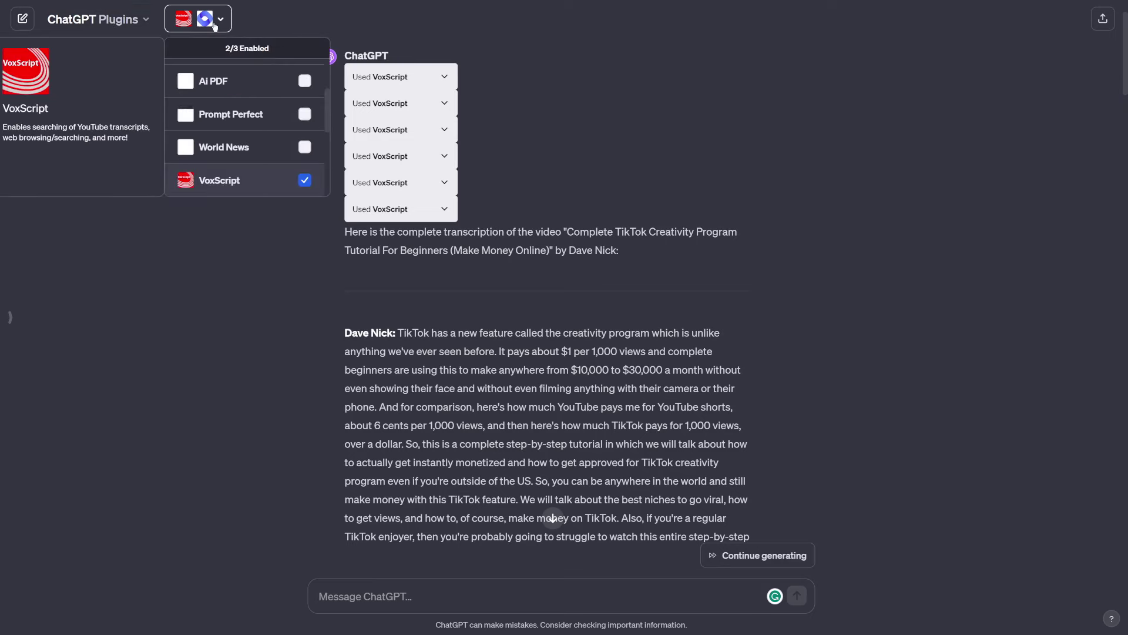
scroll(217, 153, "down", 2)
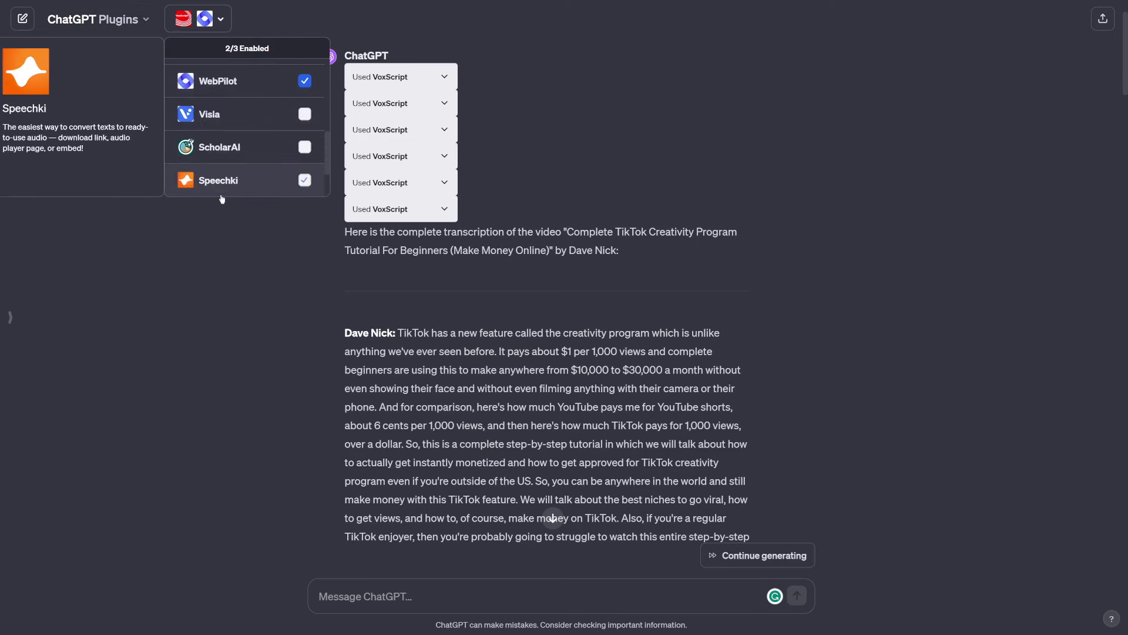
scroll(218, 164, "down", 2)
left_click(223, 186)
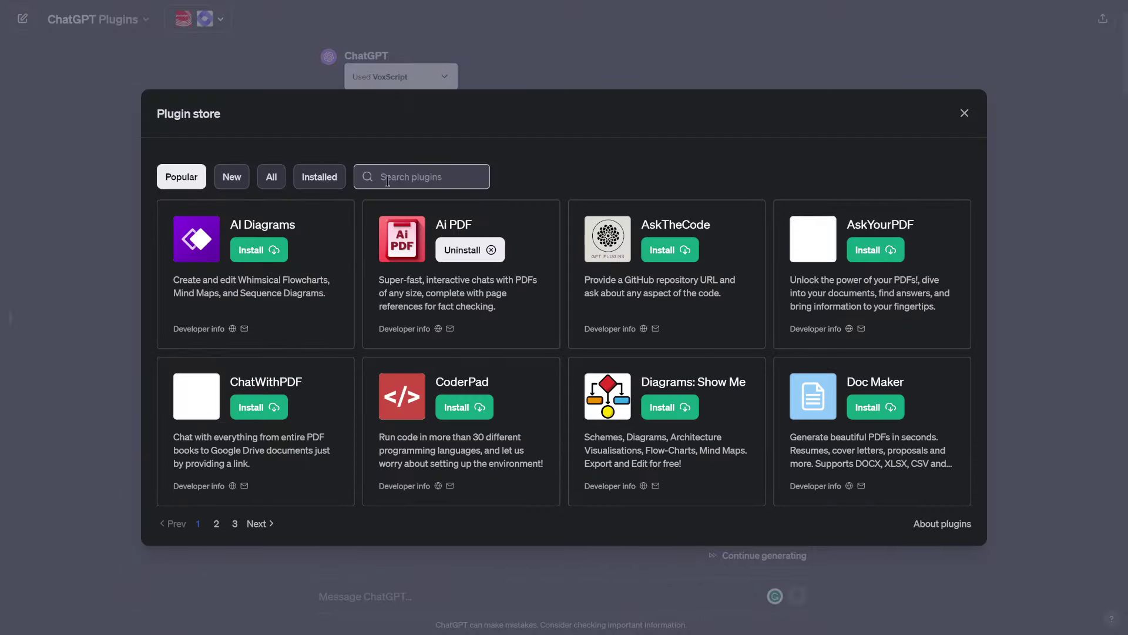
type("voxscript")
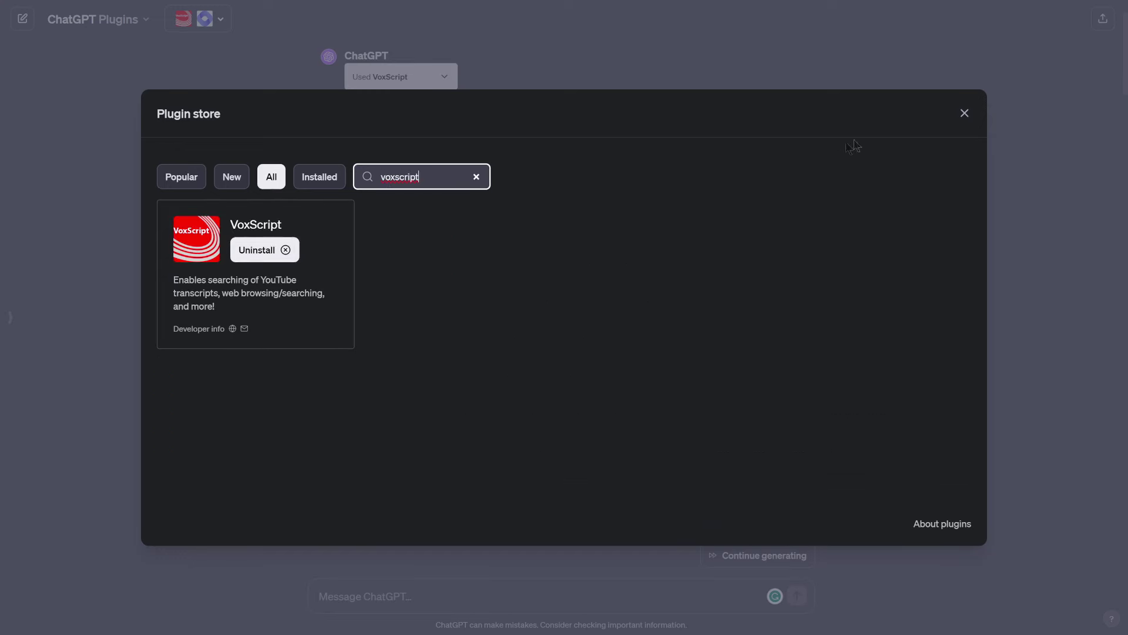
left_click(965, 115)
Examine the prompt "Transcribe this video word for word so I can get the script" with its video link, and read the transcript
scroll(673, 323, "up", 2)
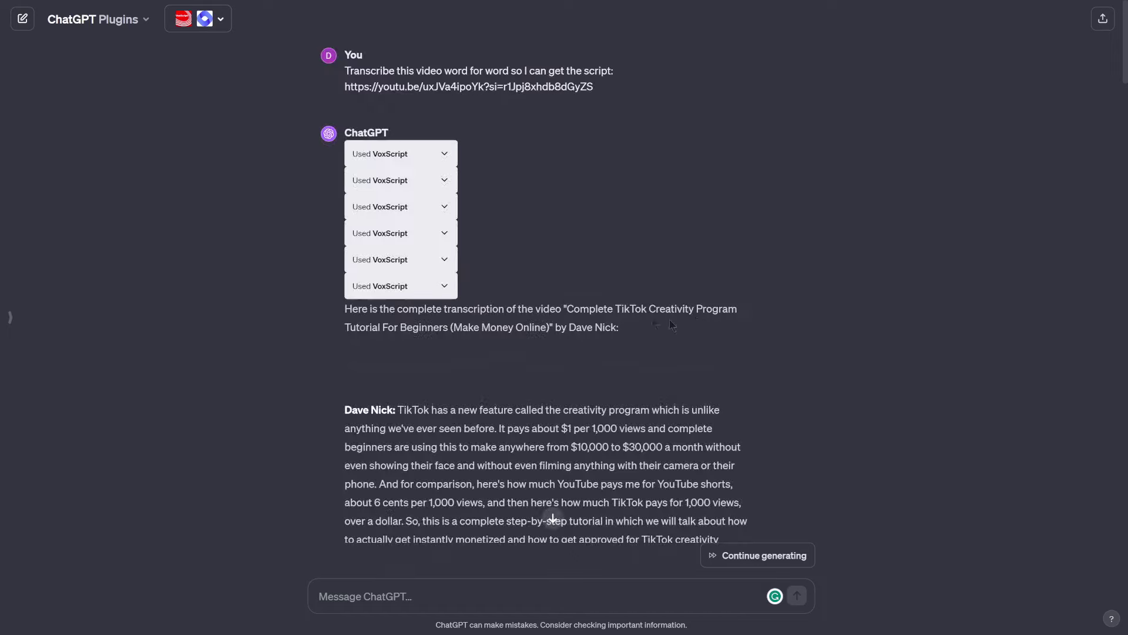
left_click_drag(345, 71, 597, 88)
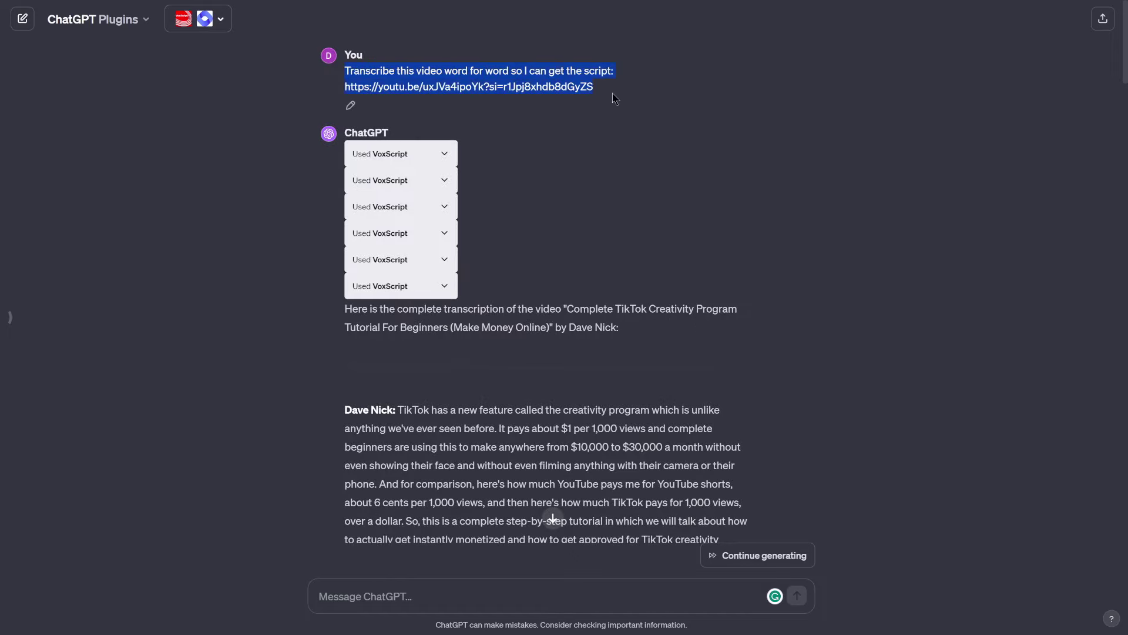
scroll(560, 307, "down", 3)
scroll(560, 306, "down", 1)
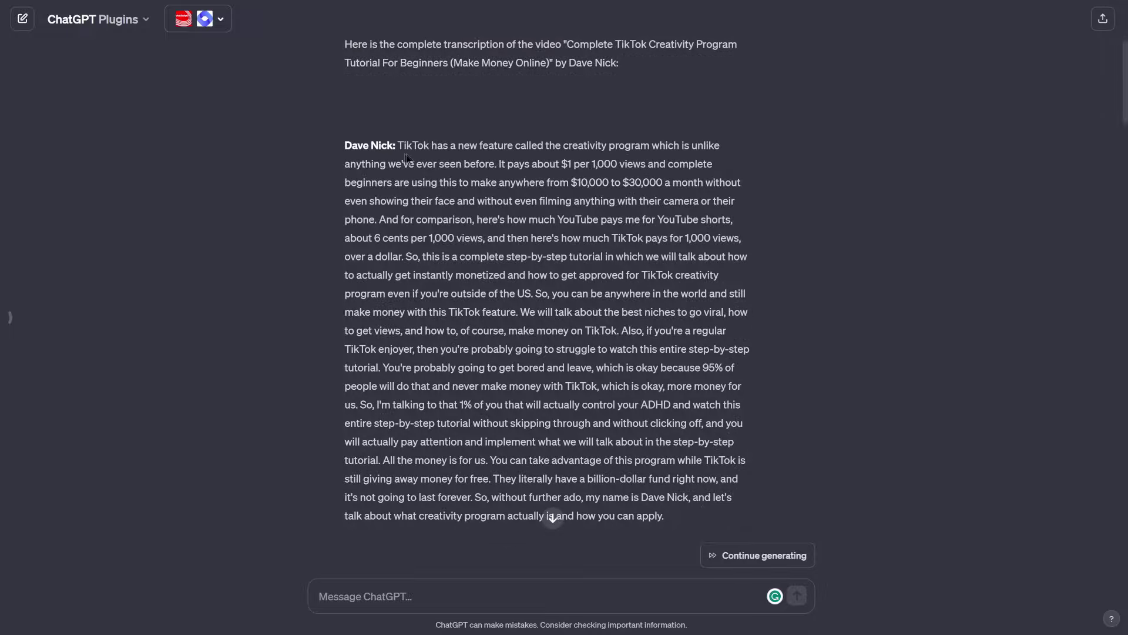
left_click_drag(398, 145, 588, 405)
left_click(834, 276)
scroll(833, 277, "down", 8)
Switch to the Script Rewriter chat and examine the rewrite prompt, its title 'Best TikTok Creativity Program Tutorial to Make Money' and the pasted script
scroll(834, 276, "down", 15)
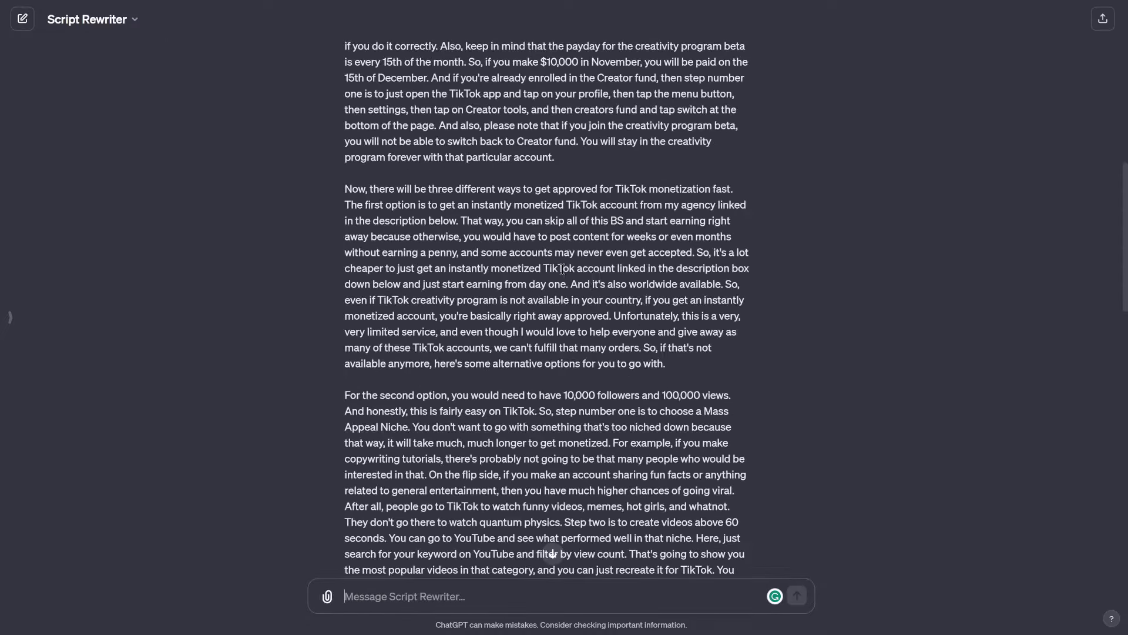
scroll(587, 265, "up", 15)
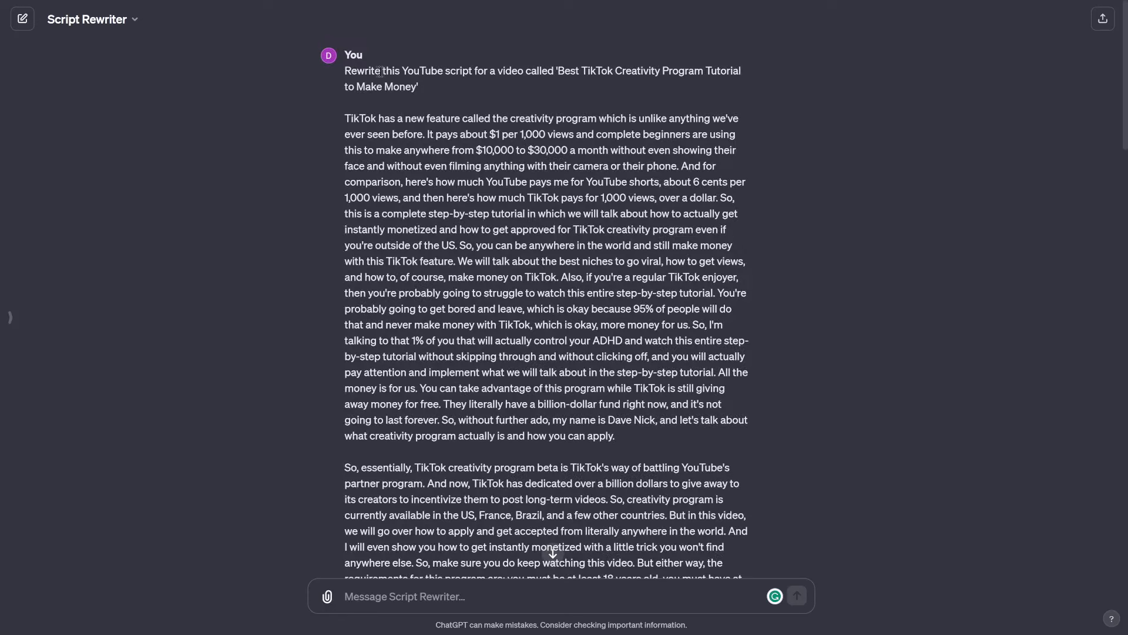
left_click_drag(345, 71, 444, 88)
left_click(561, 71)
left_click(430, 87)
left_click_drag(337, 121, 536, 165)
Read through the rest of the pasted script and the rewritten version in Script Rewriter's reply
scroll(637, 264, "down", 8)
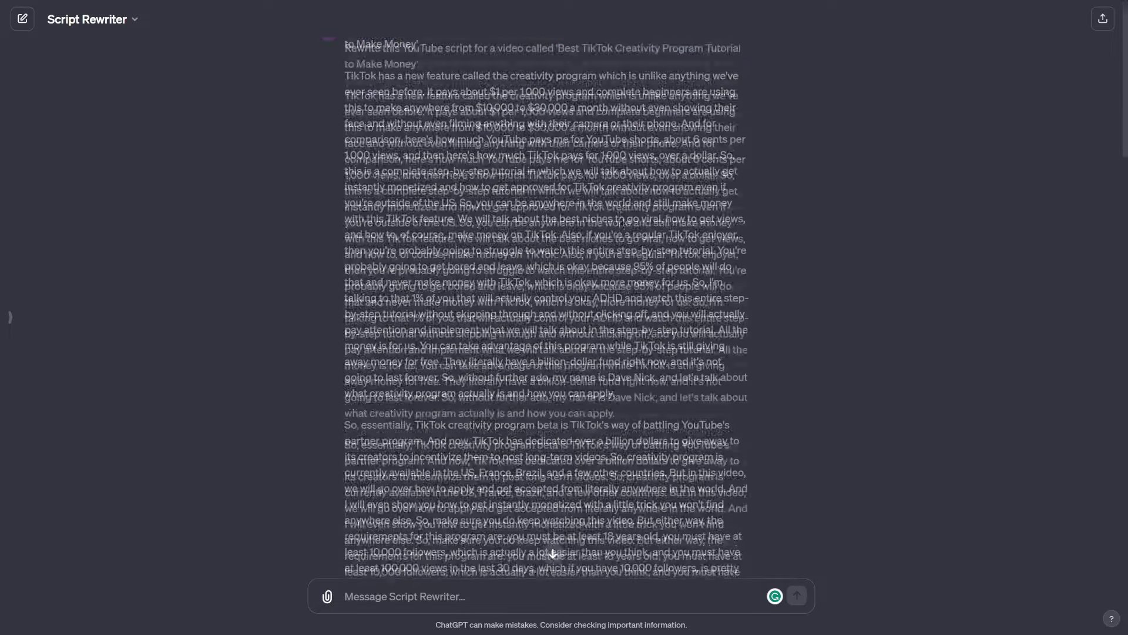
scroll(638, 264, "down", 10)
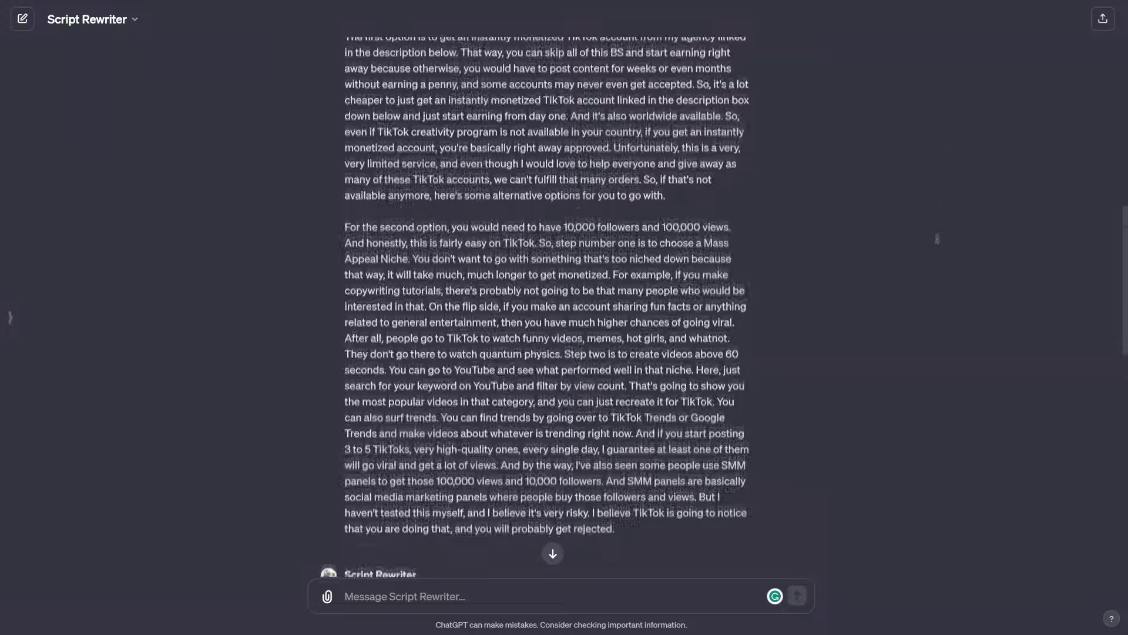
scroll(499, 141, "up", 2)
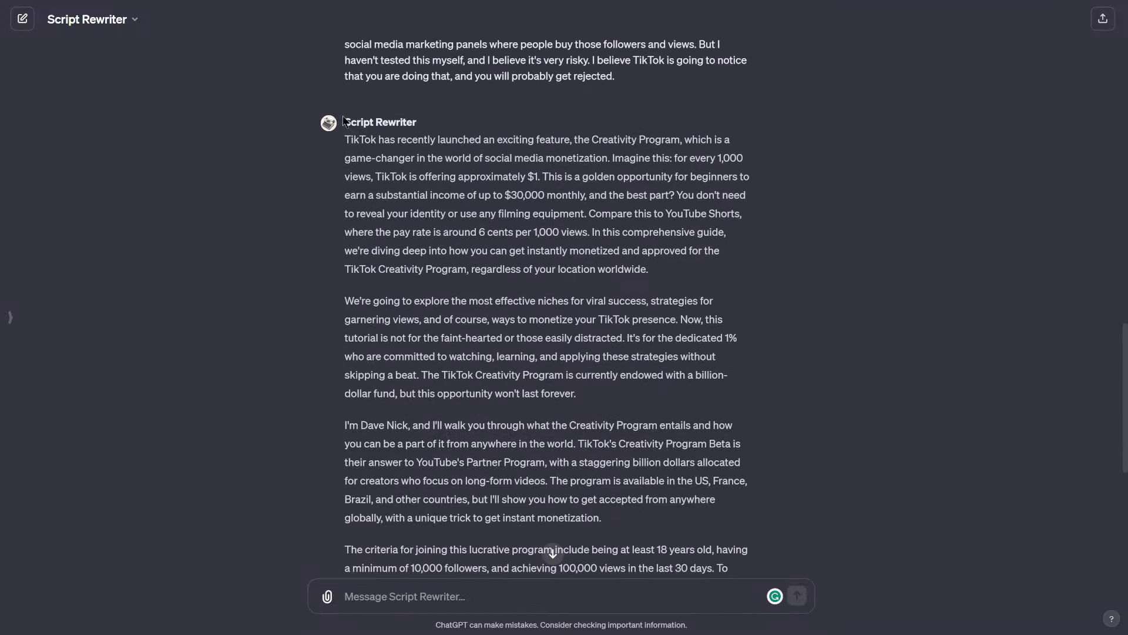
left_click_drag(340, 141, 798, 413)
scroll(799, 412, "down", 7)
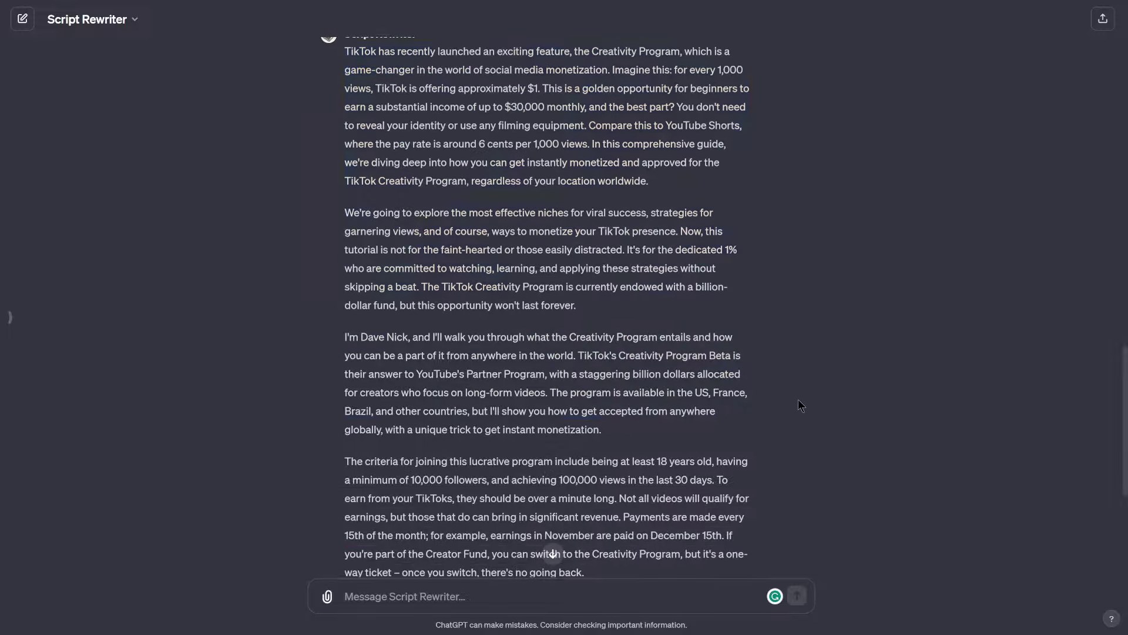
scroll(801, 342, "up", 6)
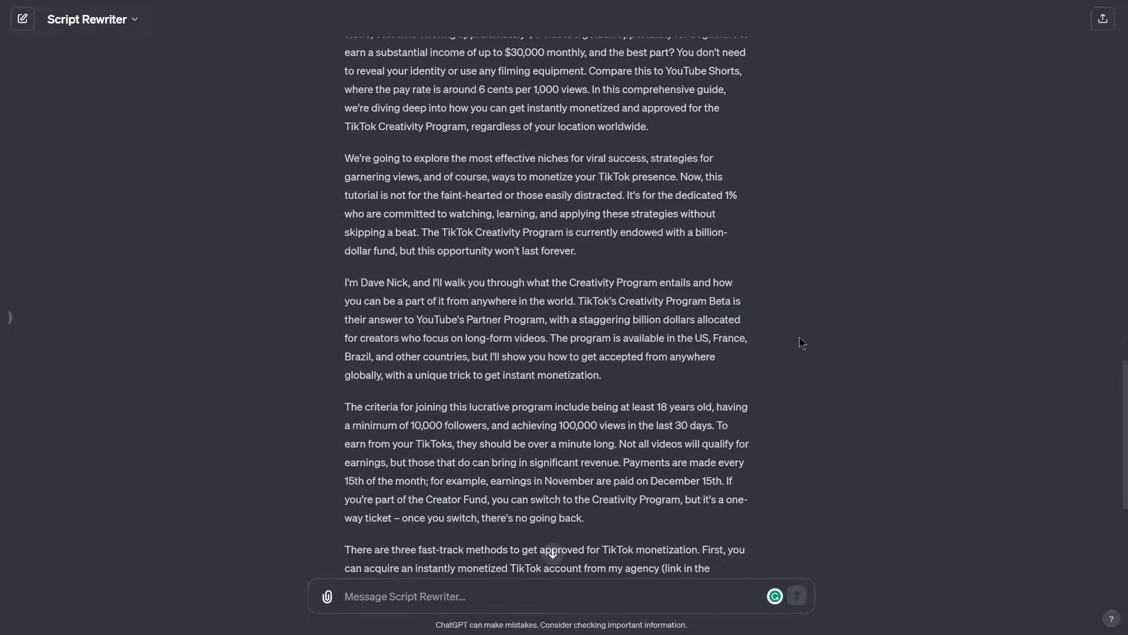
scroll(800, 329, "up", 1)
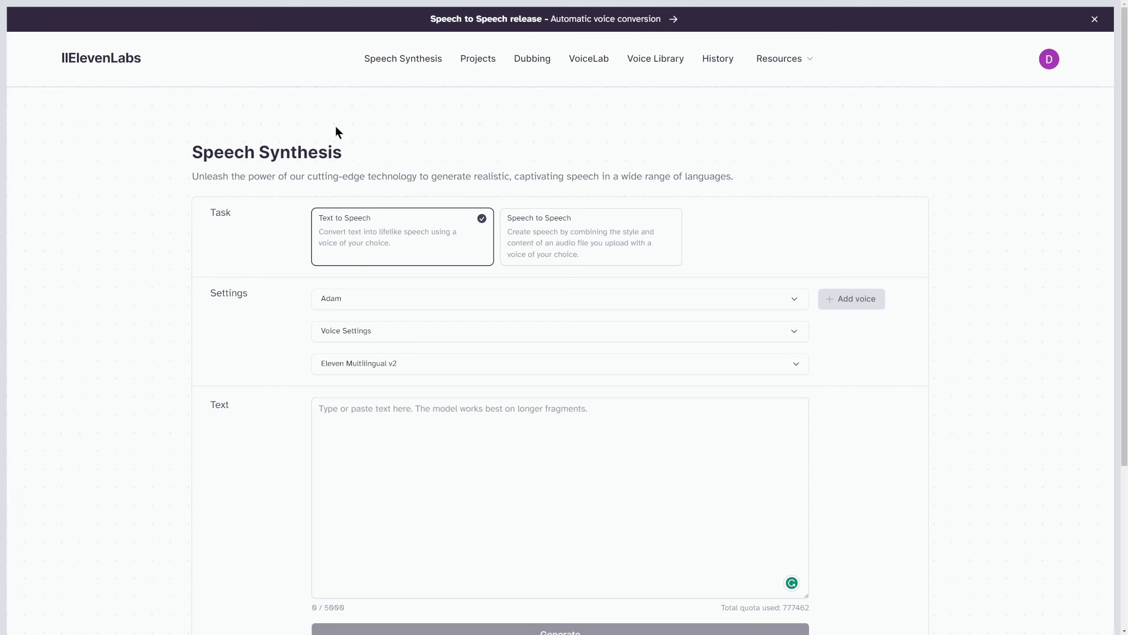
In ElevenLabs Speech Synthesis, choose the voice "Rebecca - wide emotional range" for text to speech
left_click(341, 301)
scroll(394, 405, "down", 5)
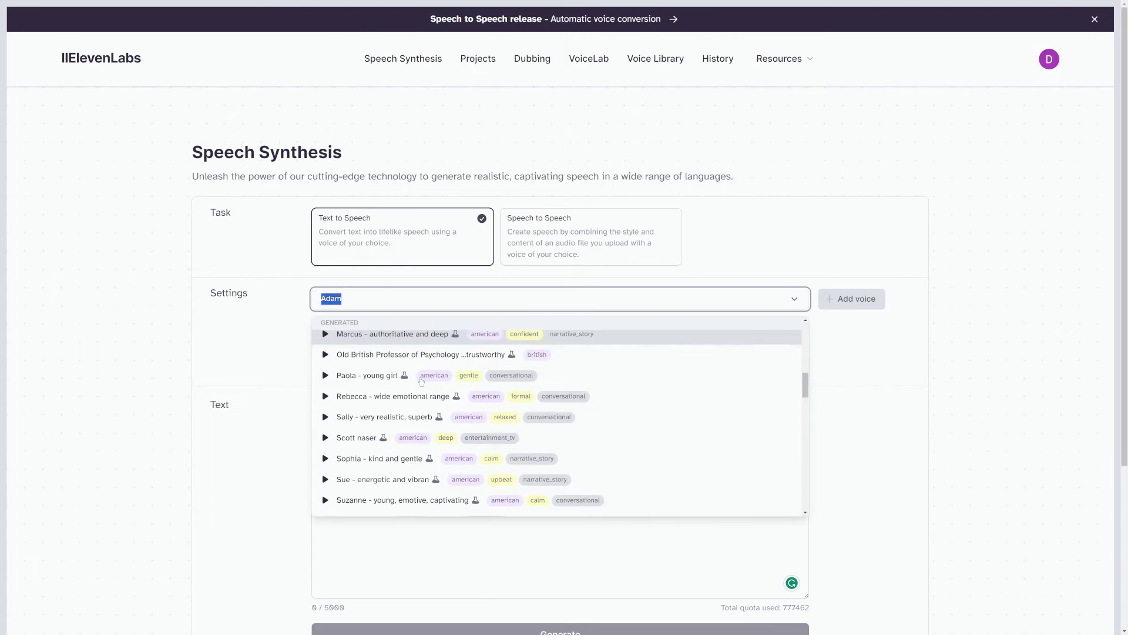
left_click(369, 403)
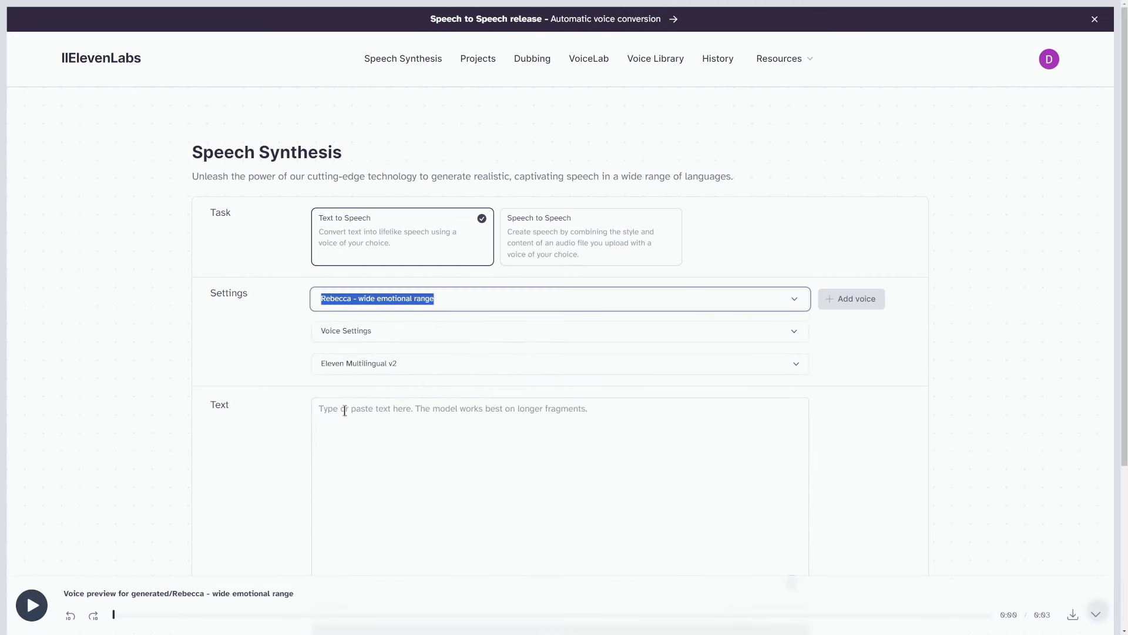
left_click(444, 411)
scroll(405, 411, "down", 3)
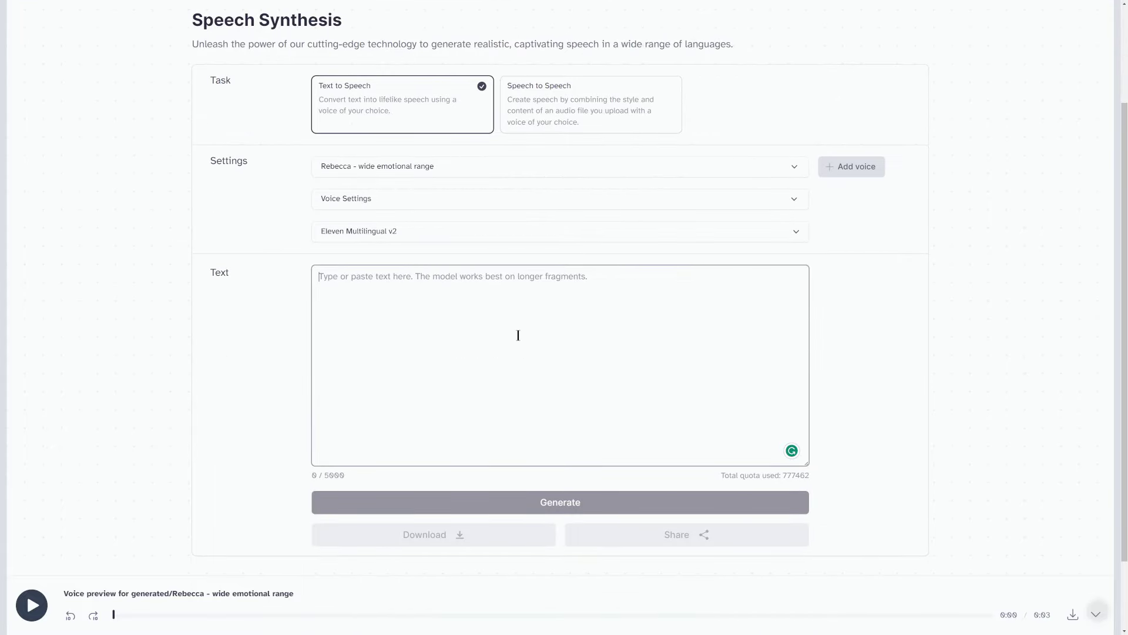
Copy the first paragraph of the Script Rewriter reply and paste it as the text in ElevenLabs Speech Synthesis
key("ctrl+Tab")
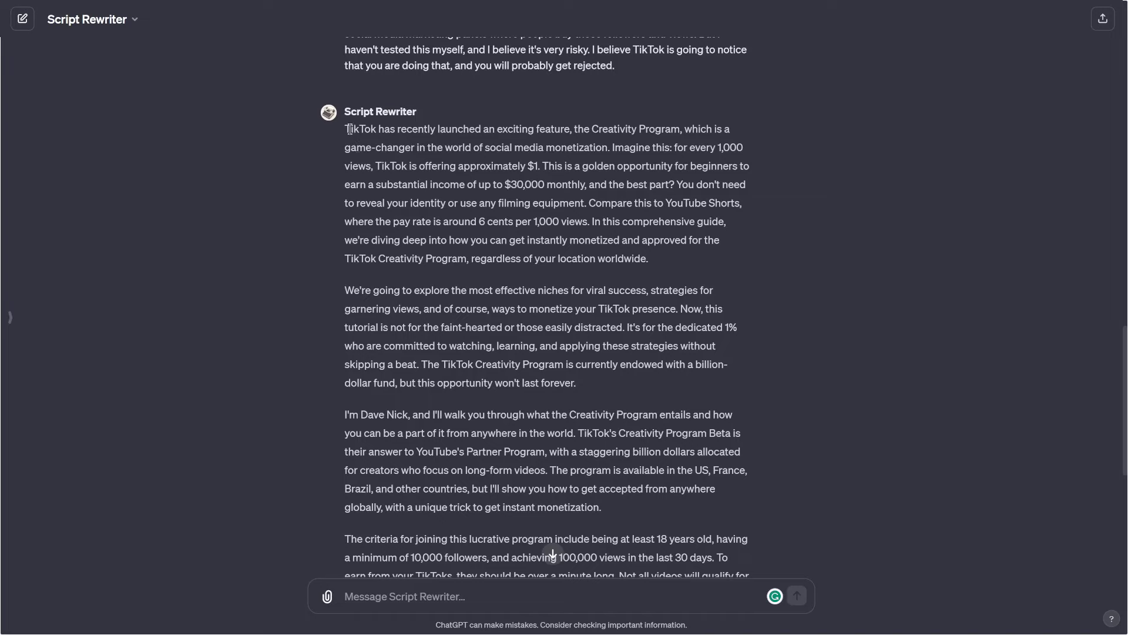
left_click_drag(345, 129, 671, 259)
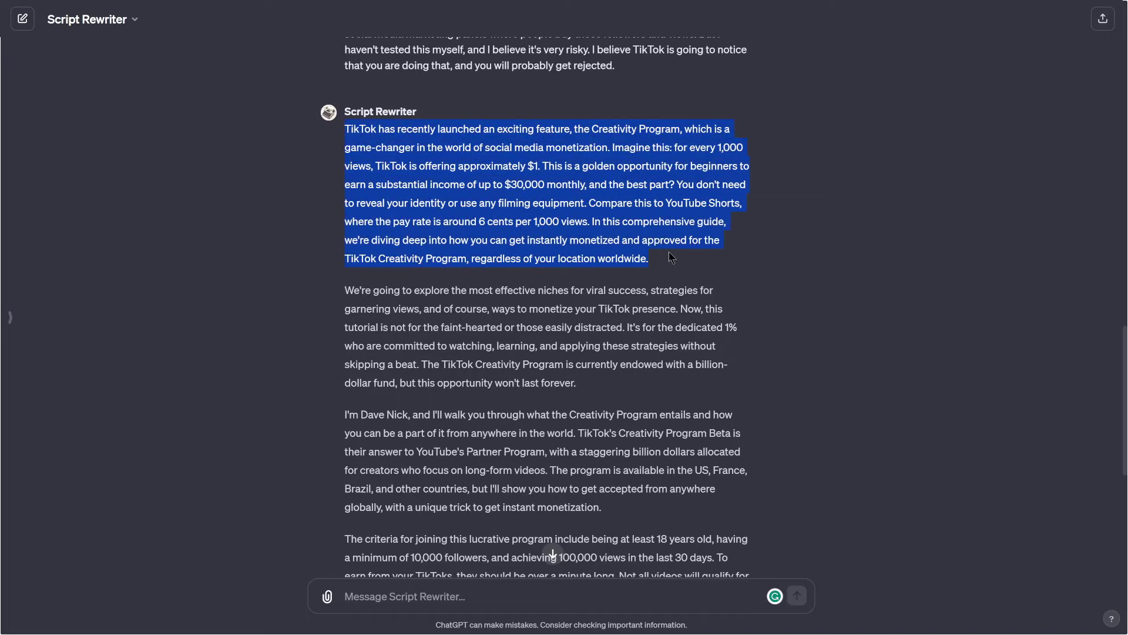
key("ctrl+c")
key("ctrl+shift+Tab")
left_click(418, 356)
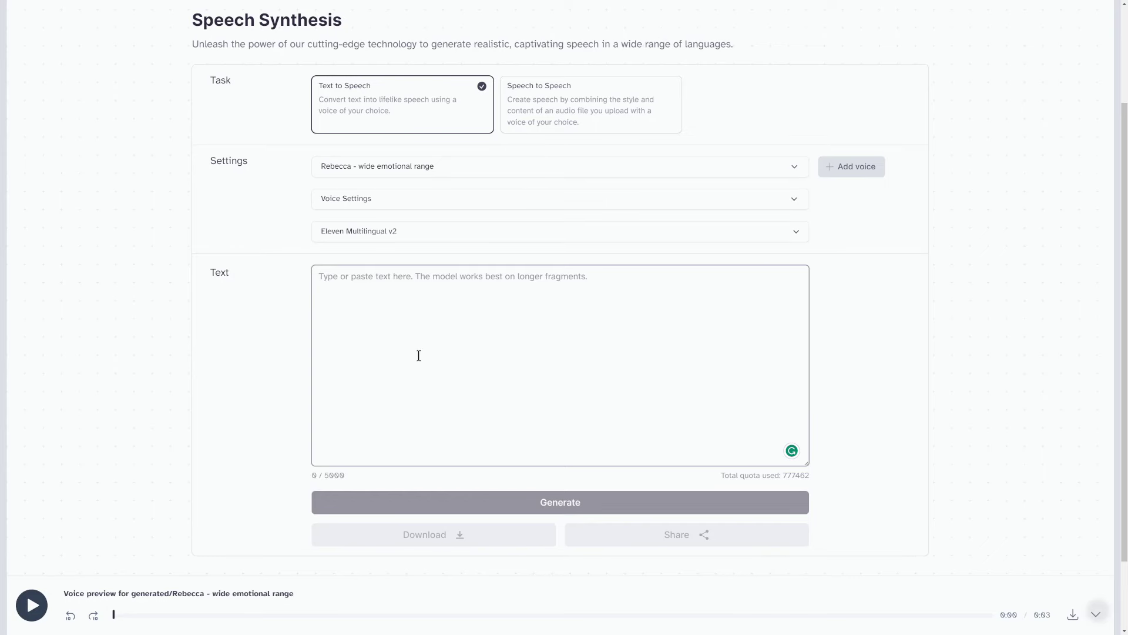
key("ctrl+v")
Reword "$30,000" as "30,000 dollars" in the speech text, then generate and play the voiceover
left_click(527, 303)
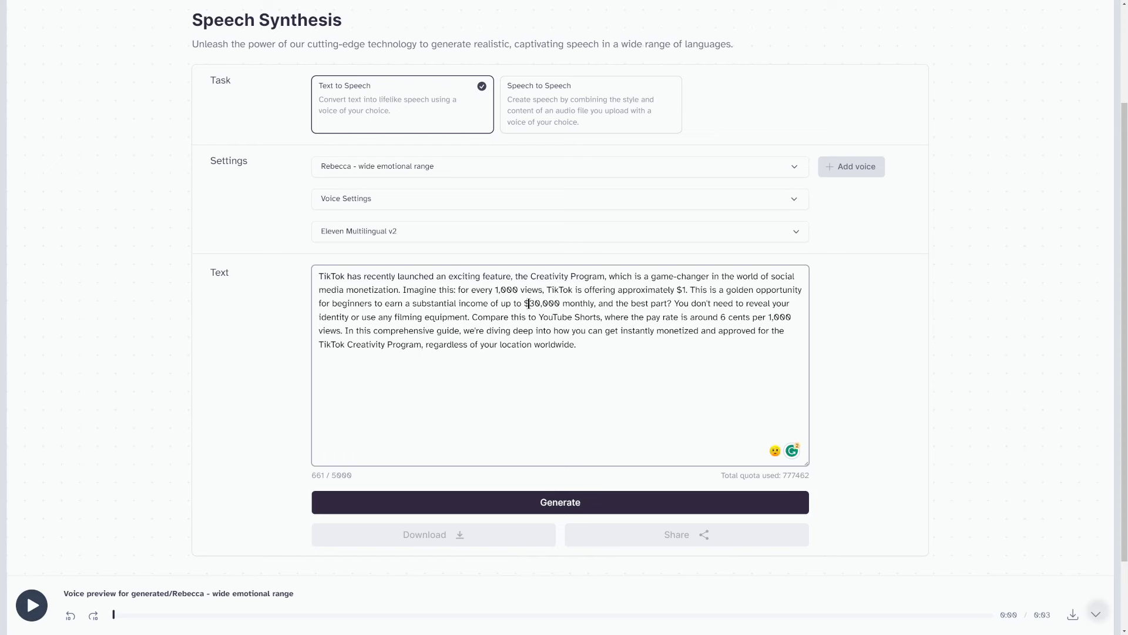
key("shift+Left")
key("BackSpace")
type("dollars")
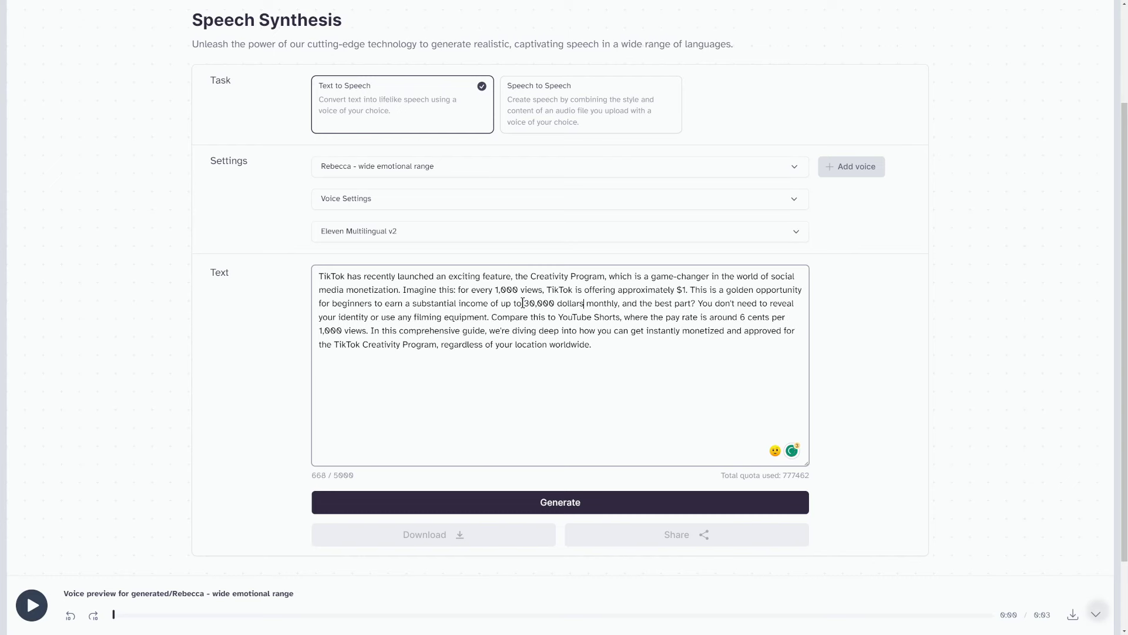
left_click(569, 500)
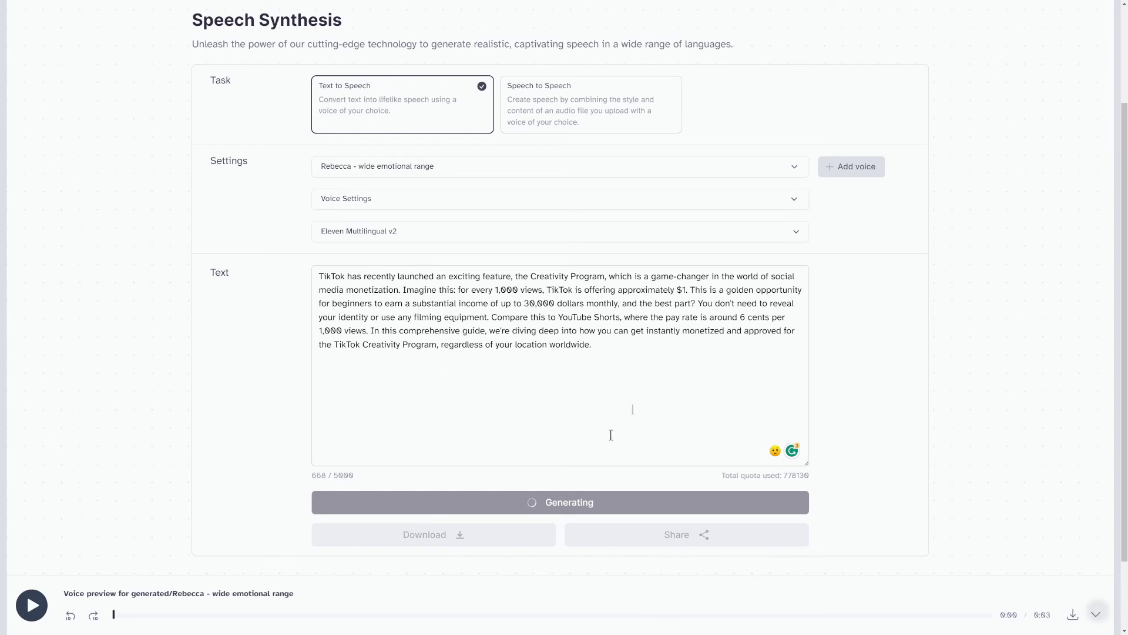
left_click(42, 611)
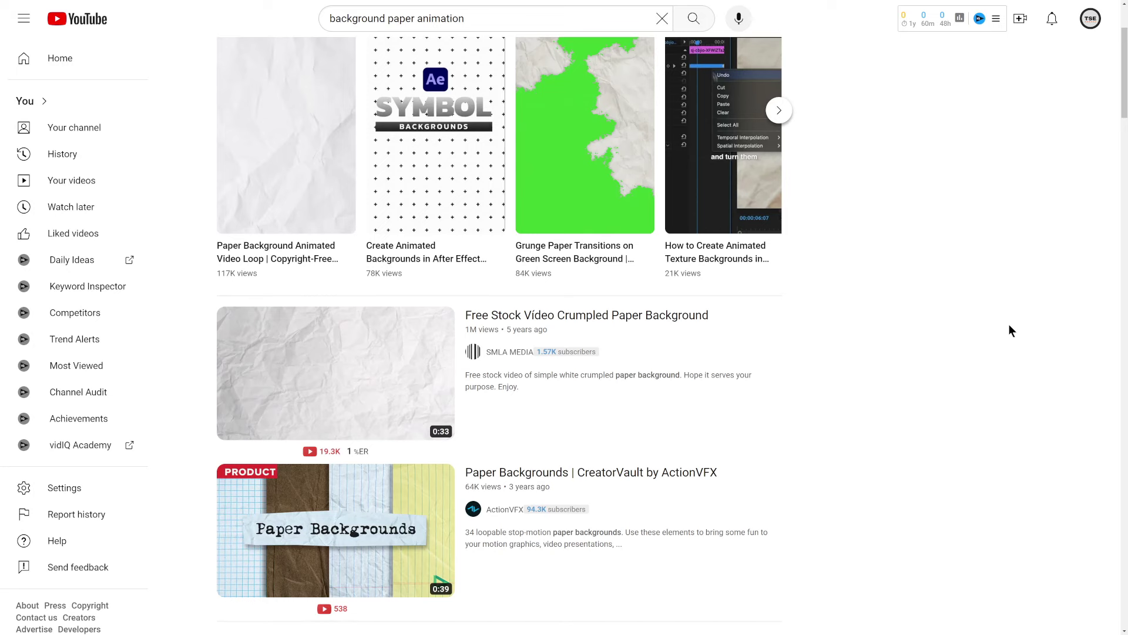
Open the YouTube video "Free Stock Video Crumpled Paper Background", pause it and copy its share link
mouse_move(607, 328)
left_click(613, 316)
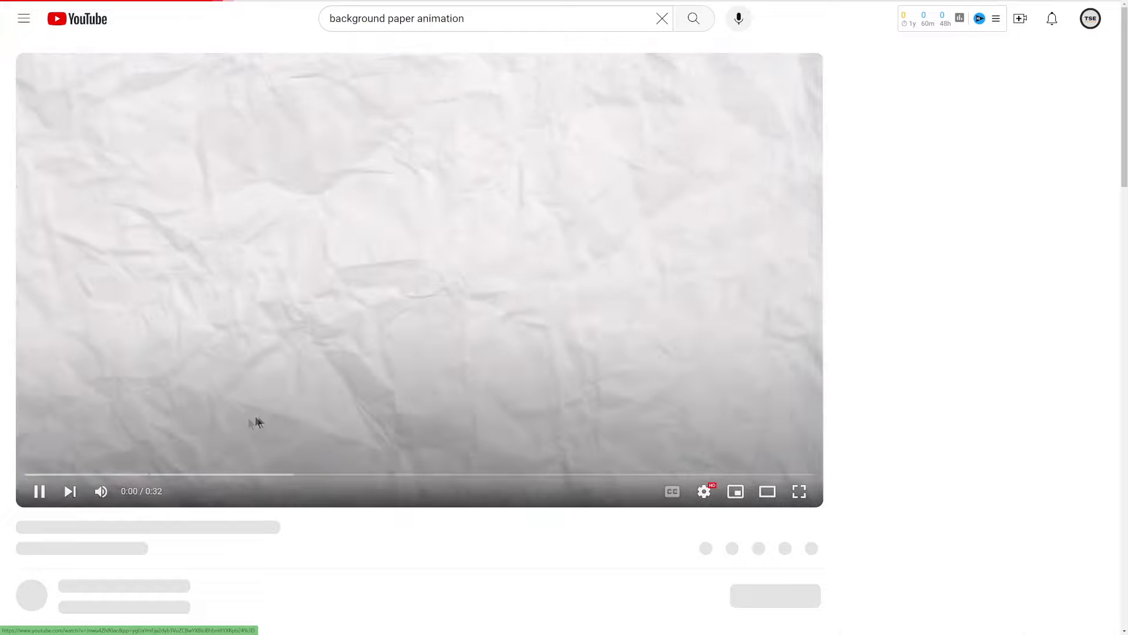
key("space")
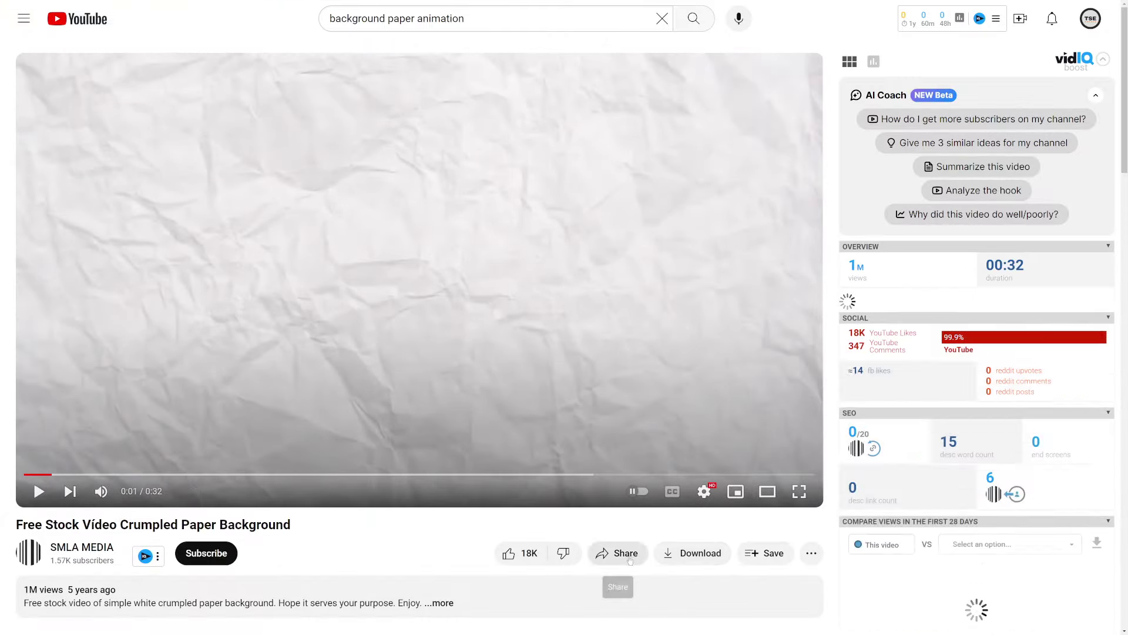
left_click(617, 553)
left_click(691, 343)
left_click(715, 231)
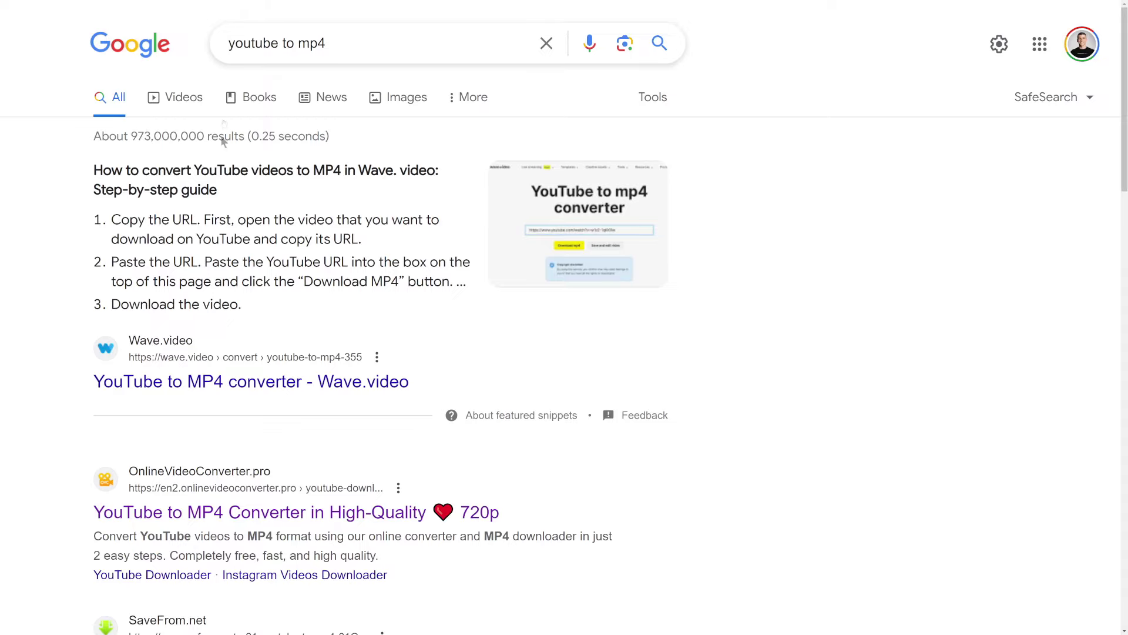
Open OnlineVideoConverter from the "youtube to mp4" Google results, paste the video link and start the .mp4 conversion
scroll(224, 382, "down", 2)
left_click(224, 382)
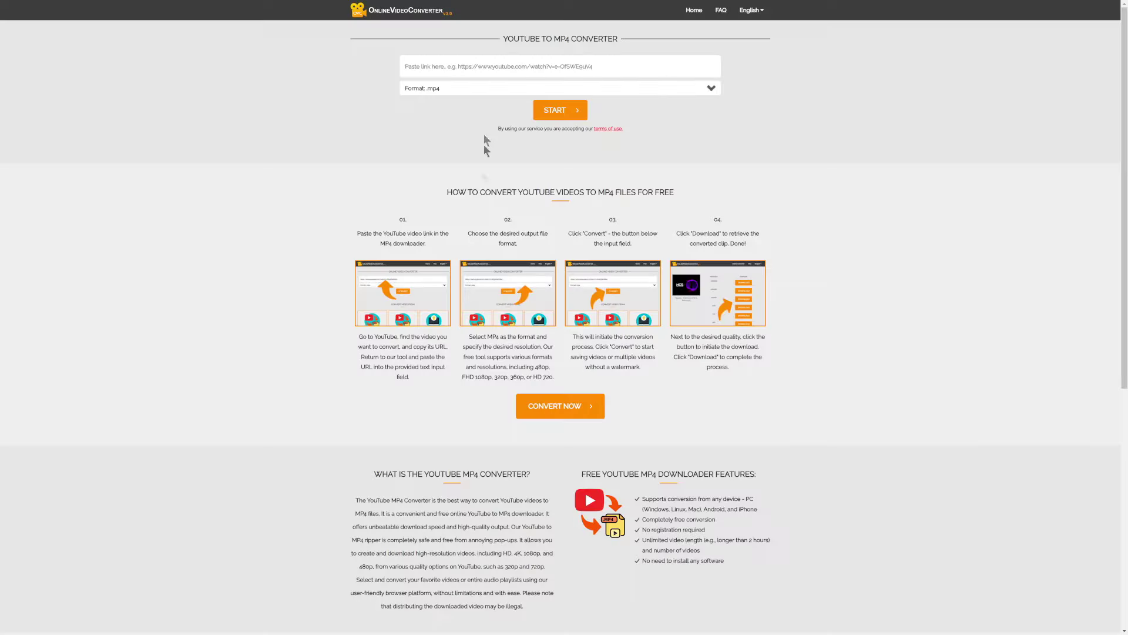
left_click(495, 61)
key("ctrl+v")
left_click(558, 109)
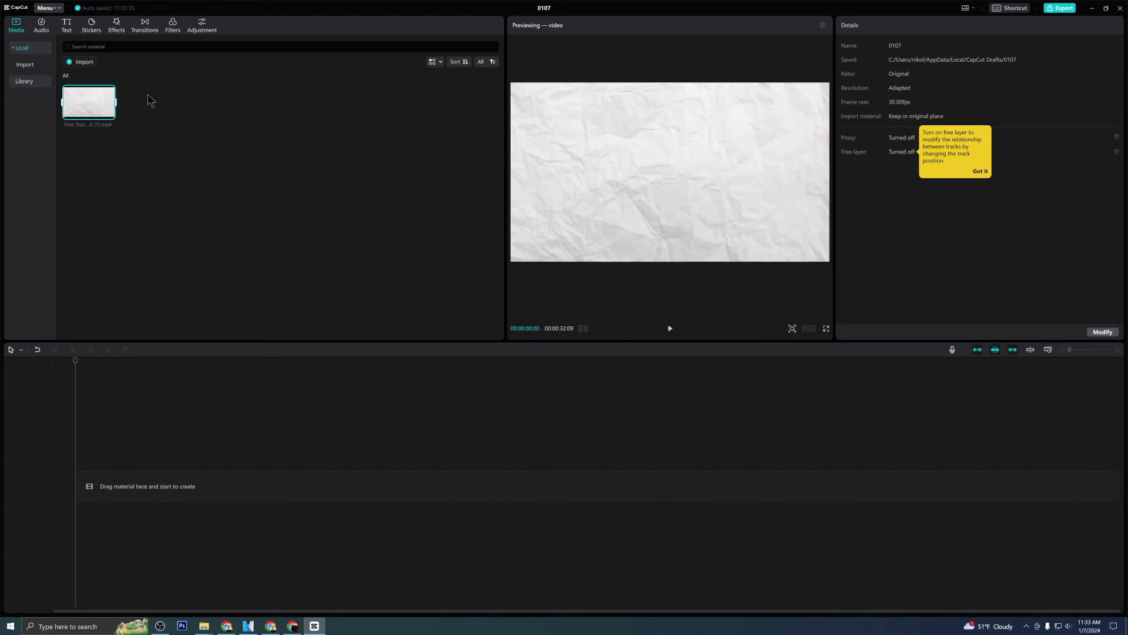
In CapCut, place the ElevenLabs voiceover on the timeline and add the crumpled paper background clip above it from the start
left_click_drag(147, 106, 56, 478)
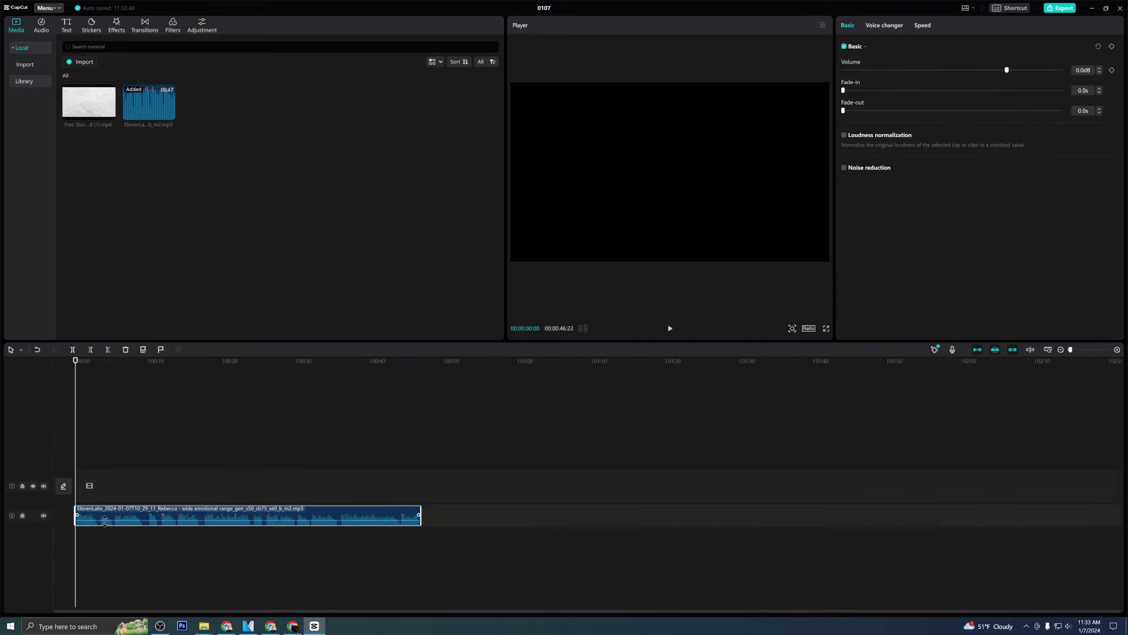
left_click_drag(82, 122, 170, 426)
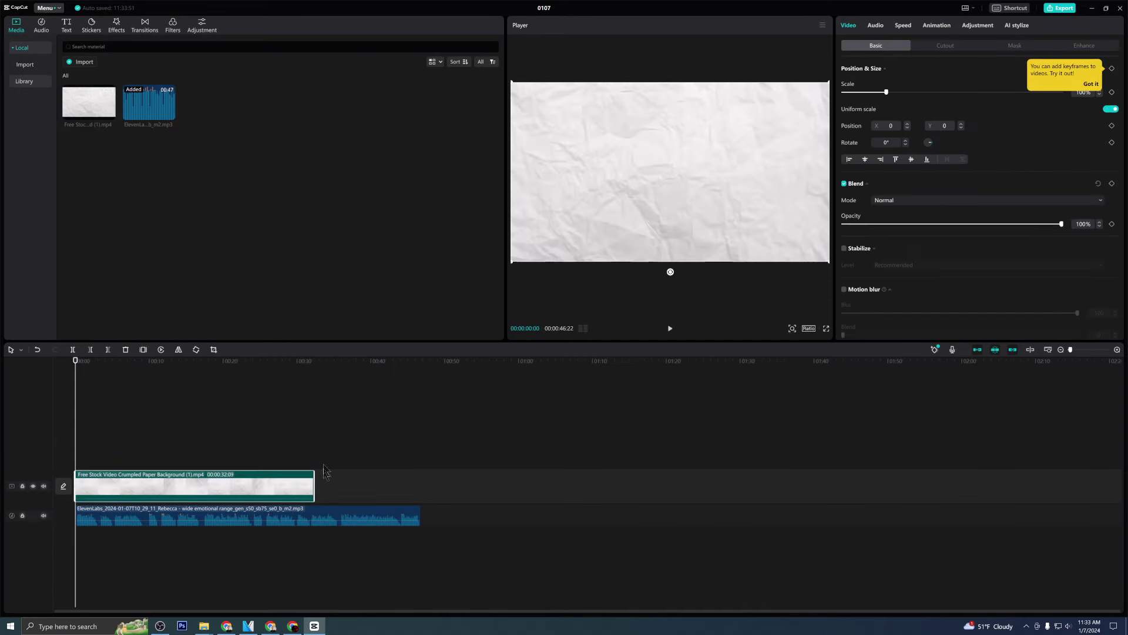
mouse_move(316, 481)
left_mouse_down()
mouse_move(333, 484)
mouse_move(319, 486)
left_mouse_up()
Generate English auto captions from the voiceover and add a second copy of the paper background to cover the remaining audio
left_click(67, 26)
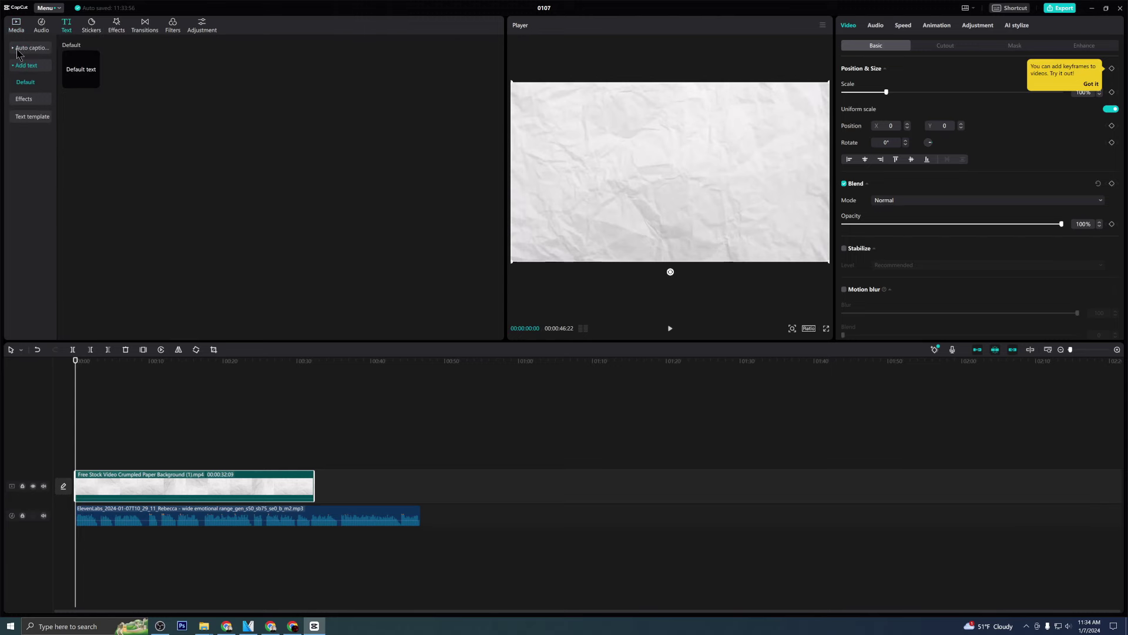
left_click(261, 200)
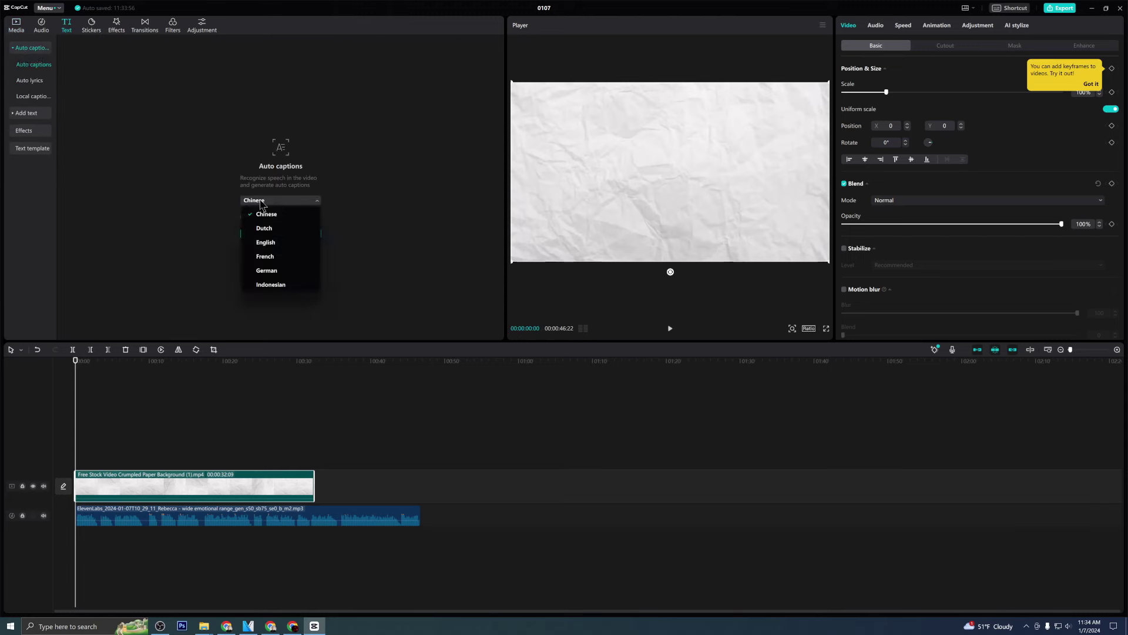
left_click(264, 228)
left_click(280, 233)
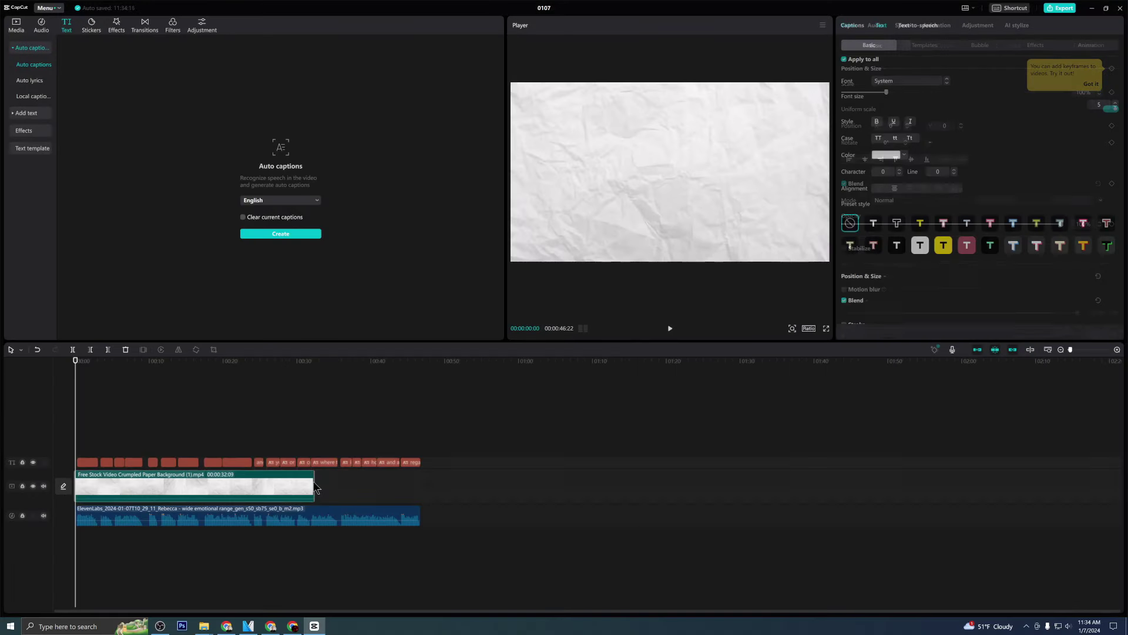
key("ctrl+v")
Restyle all captions in bold uppercase lettering with a black stroke of thickness 40
left_click(617, 176)
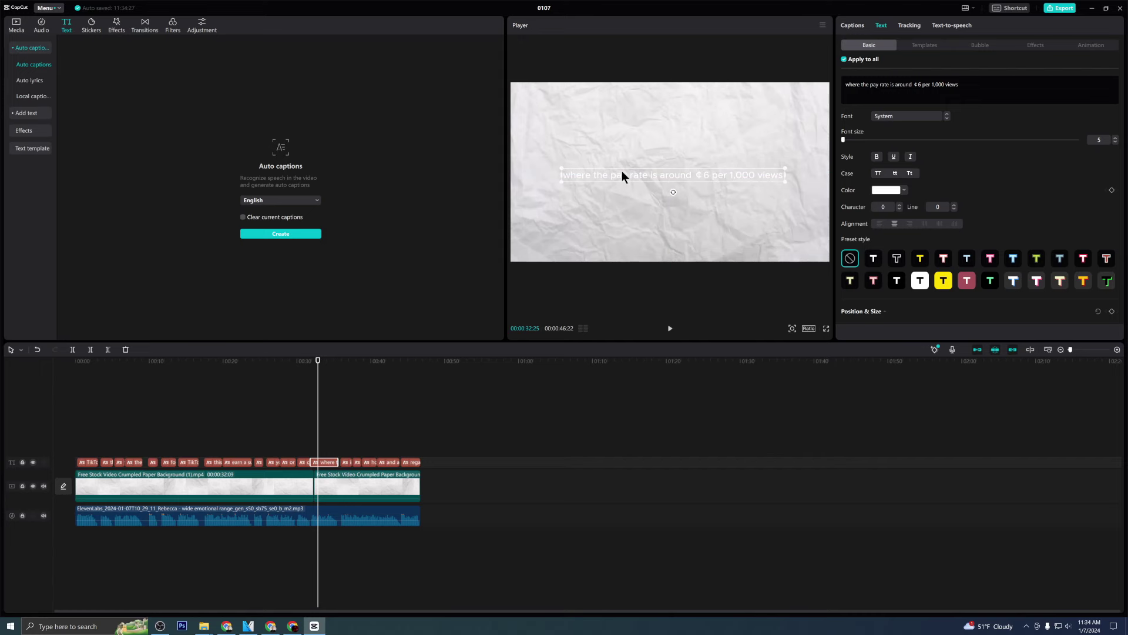
scroll(952, 221, "down", 5)
left_click(845, 208)
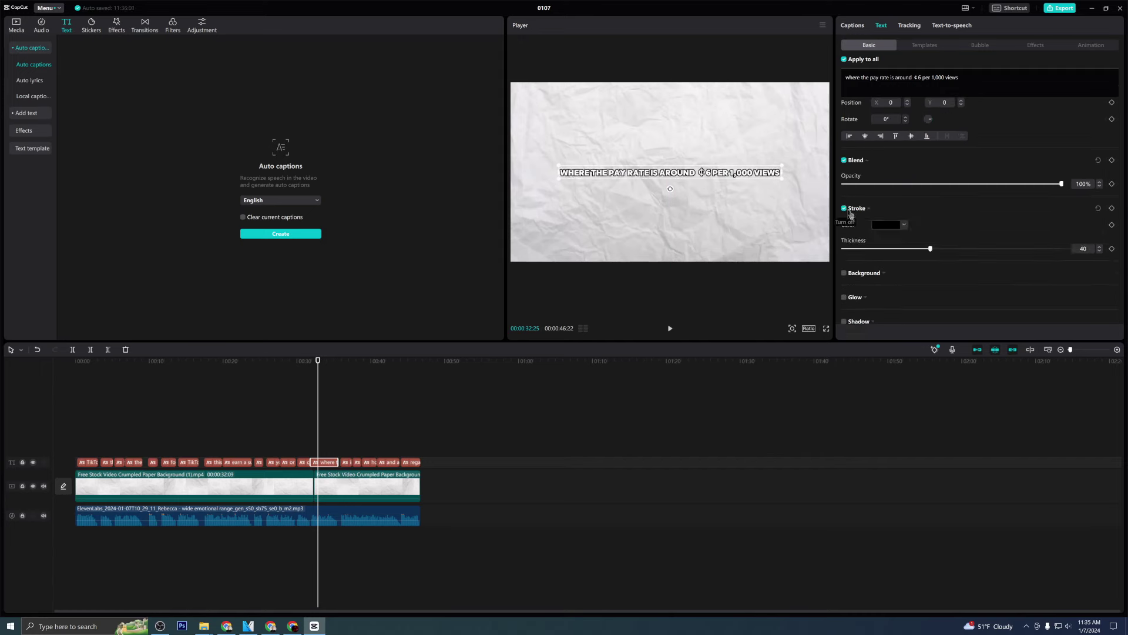
Apply the Bounce Out caption animation to the pay-rate caption and enlarge the font size of all captions
left_click(1090, 46)
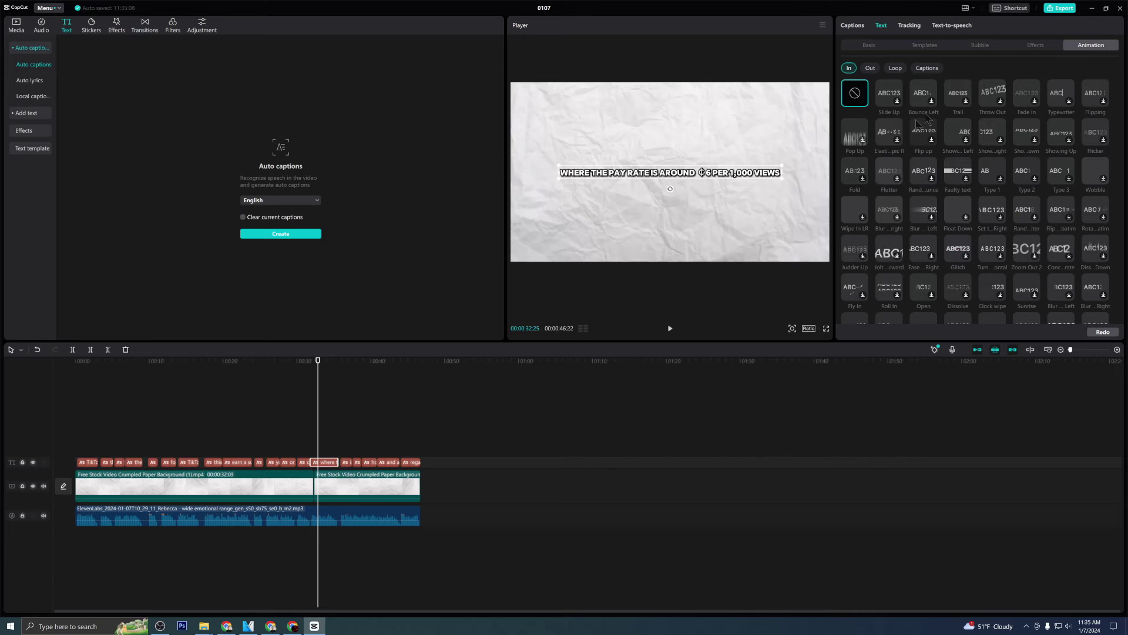
scroll(1104, 141, "down", 3)
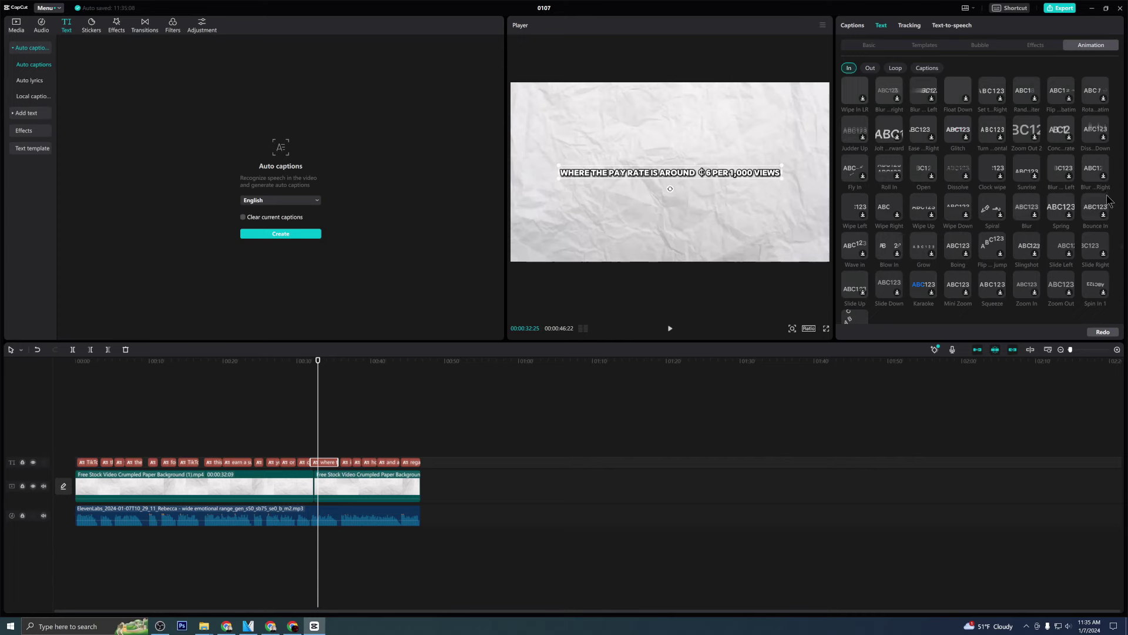
left_click(939, 69)
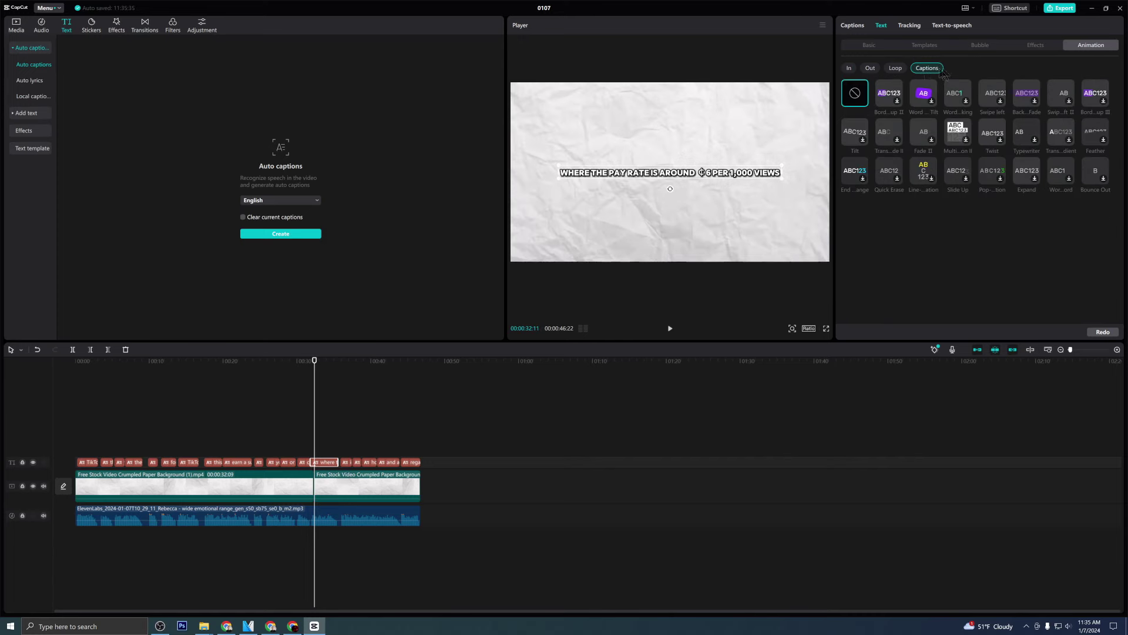
left_click(1091, 175)
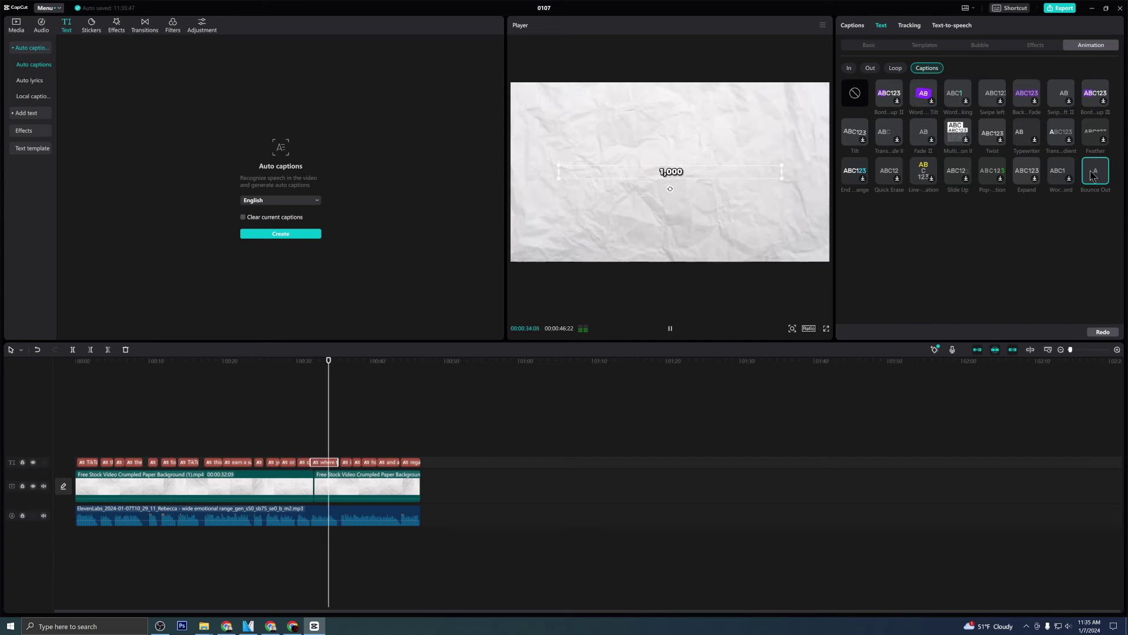
left_click(868, 45)
left_click_drag(844, 117, 856, 117)
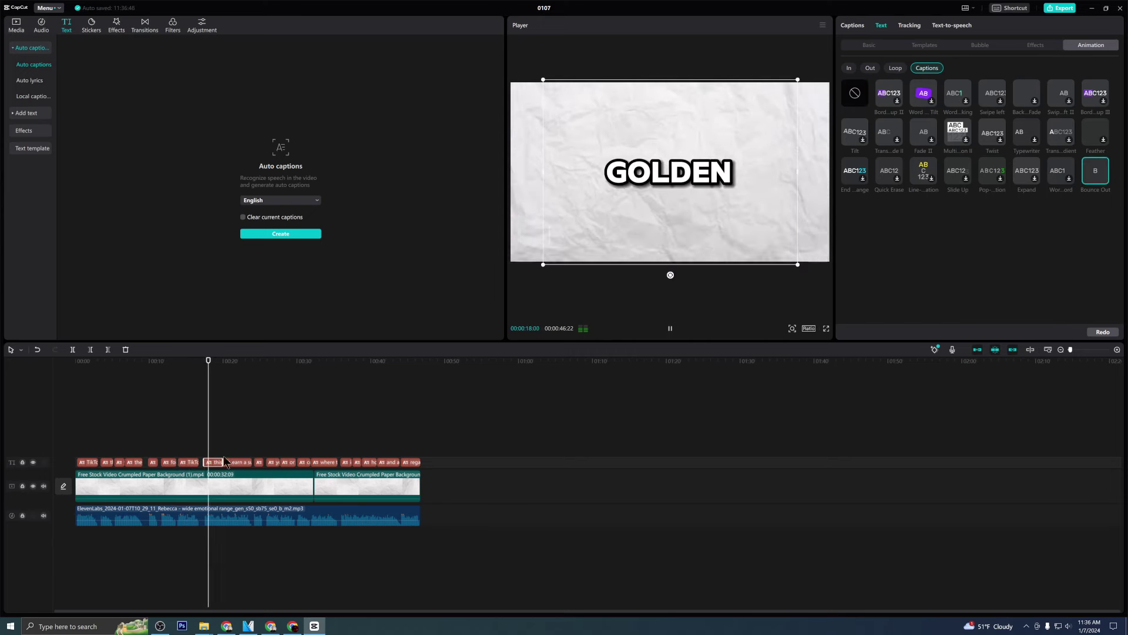
Apply the Bounce Out caption animation to the remaining captions along the timeline and start exporting the video
left_click(1095, 171)
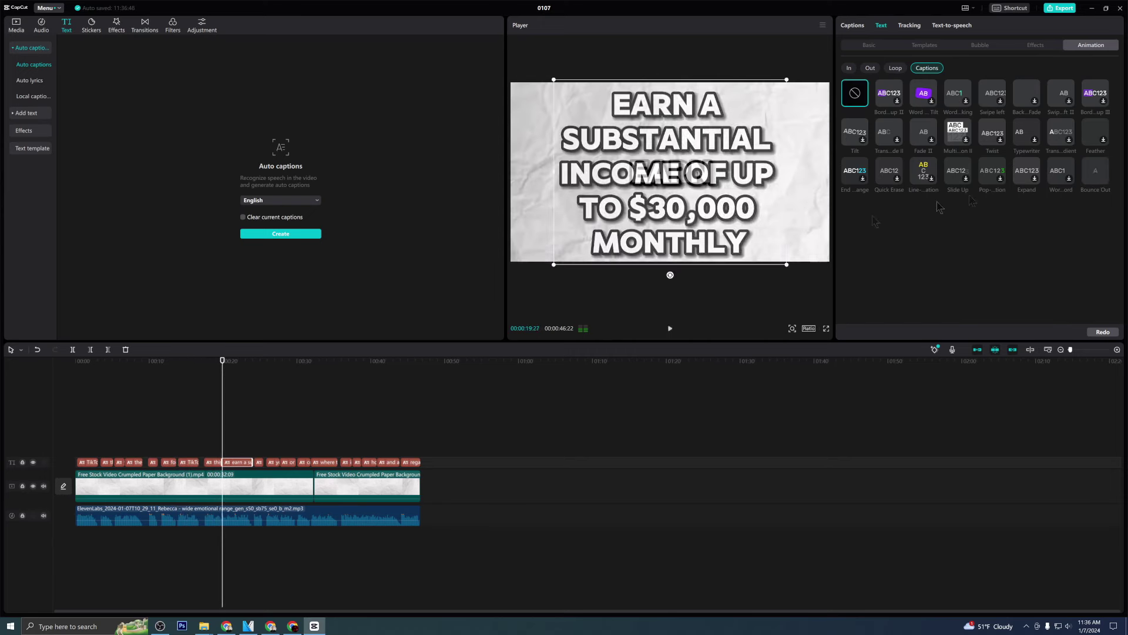
left_click(273, 462)
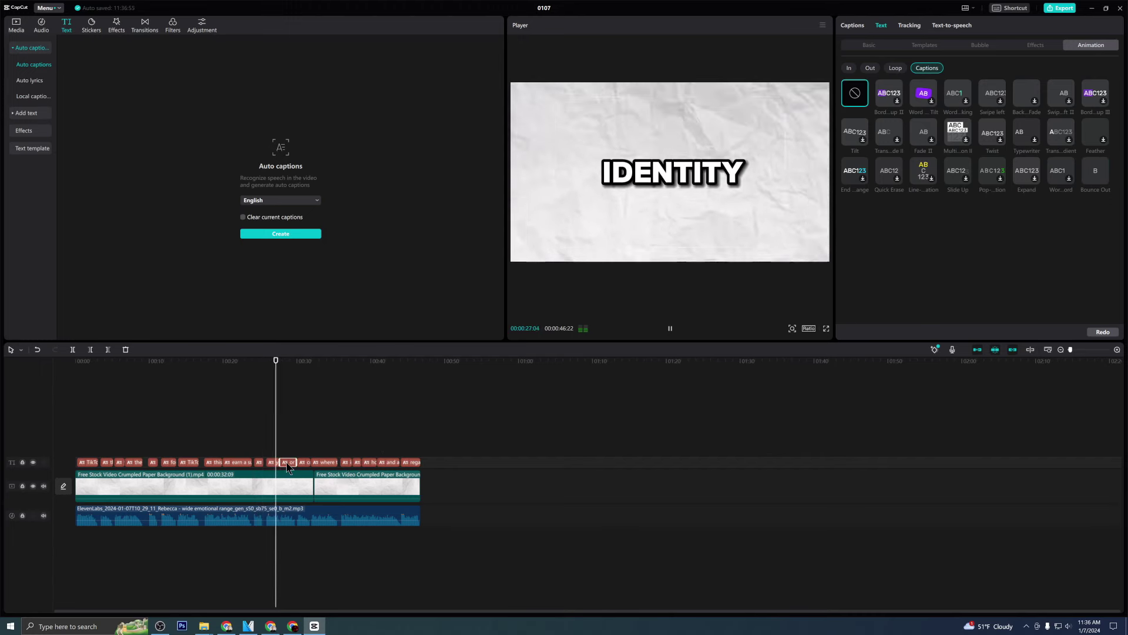
key("space")
left_click(1093, 171)
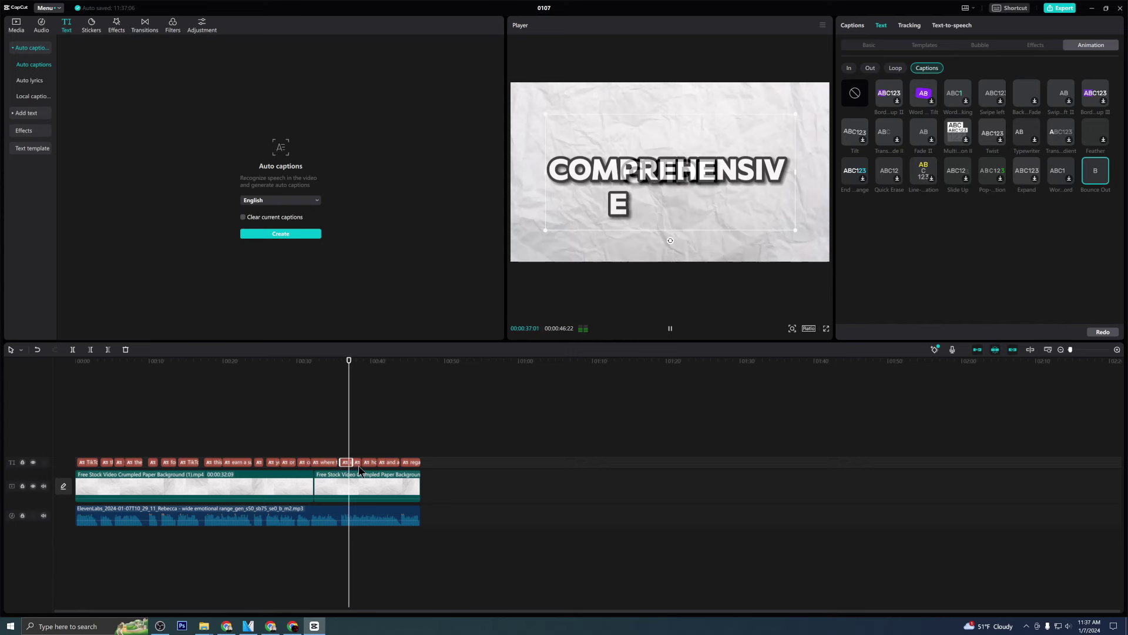
left_click(1096, 171)
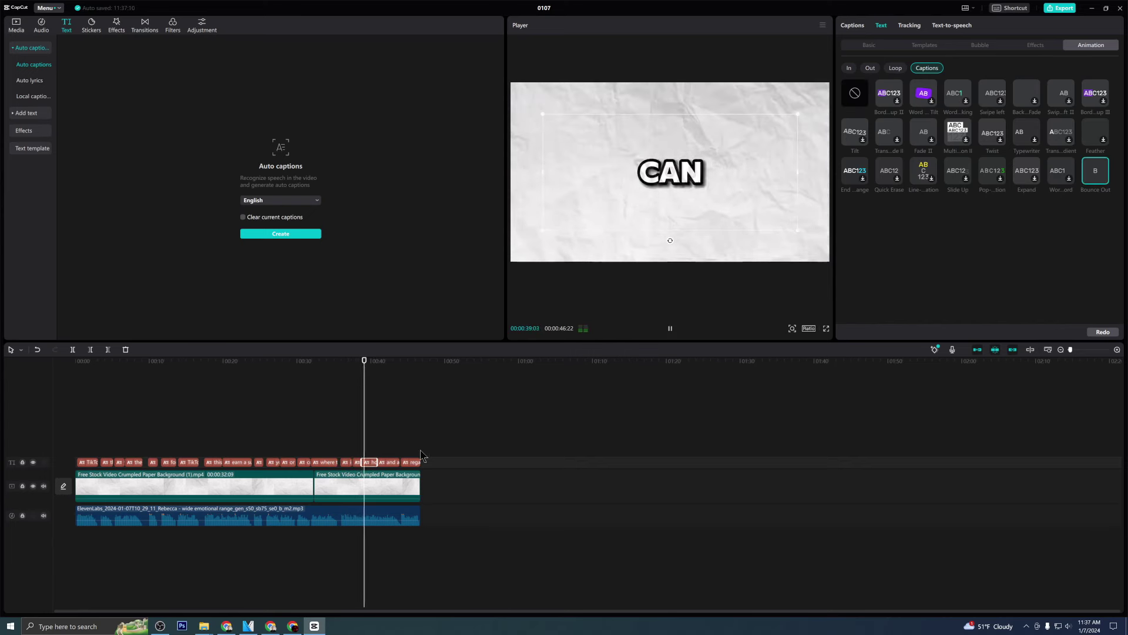
left_click(1095, 171)
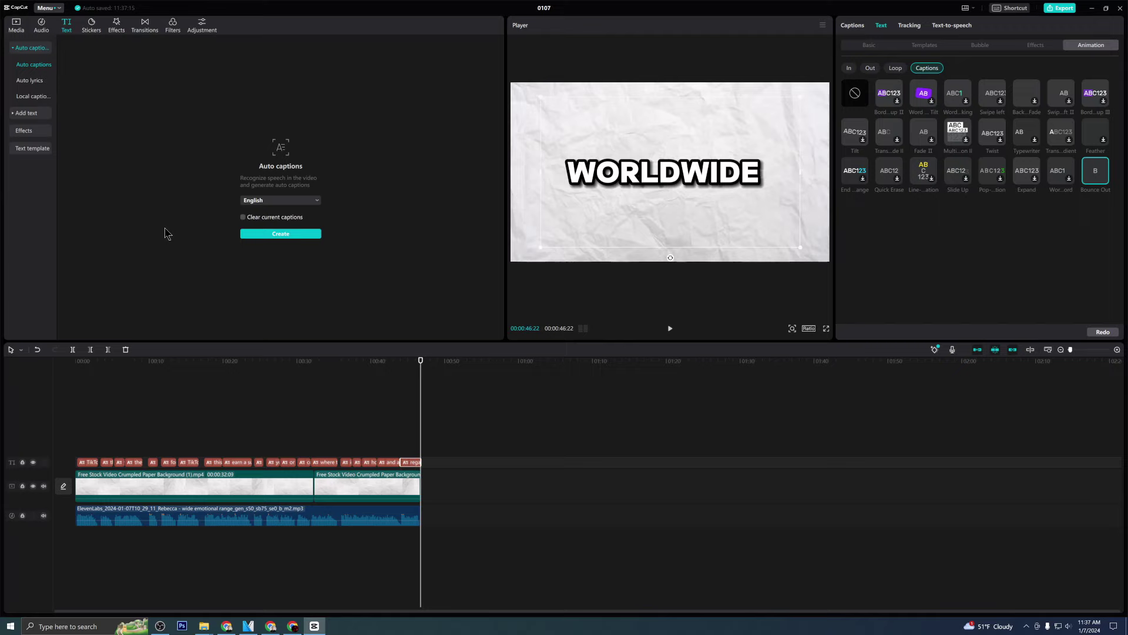
left_click(1061, 8)
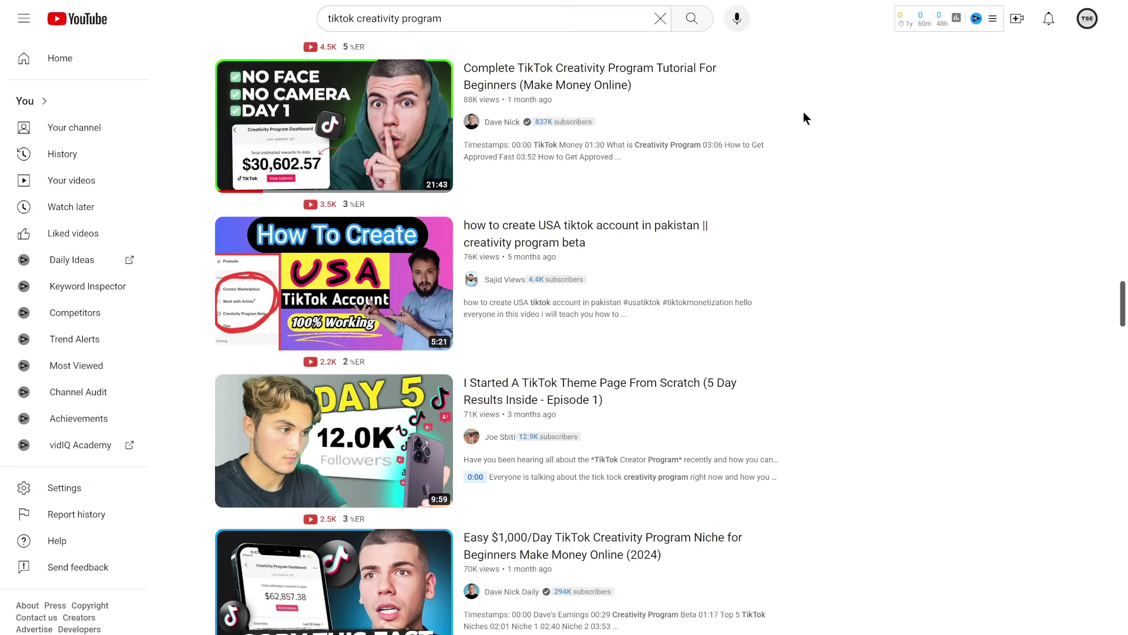
In Canva, place the uploaded Creativity Program Dashboard screenshot on the page, crop it just below "View balance" and enlarge it
key("ctrl+Tab")
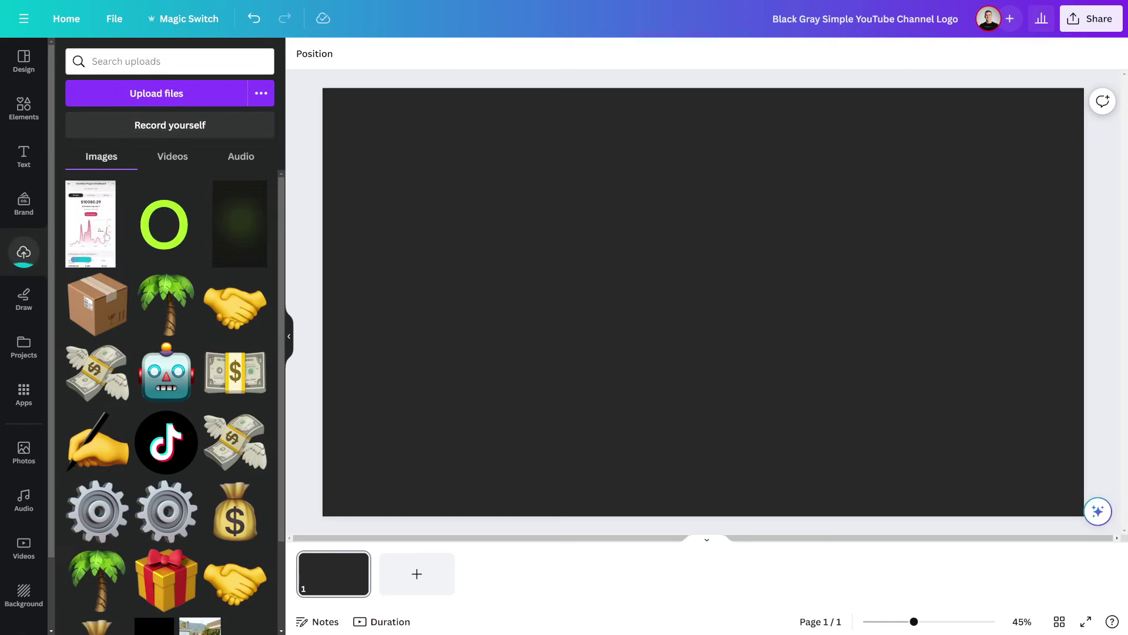
left_click(90, 224)
left_click_drag(656, 211, 451, 218)
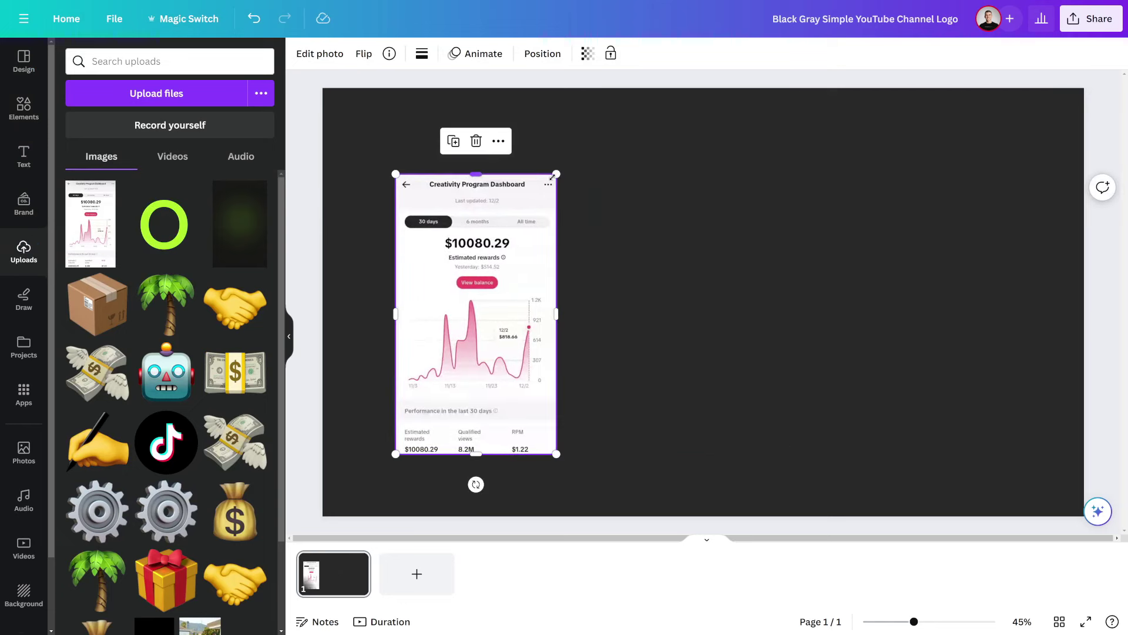
left_click(498, 141)
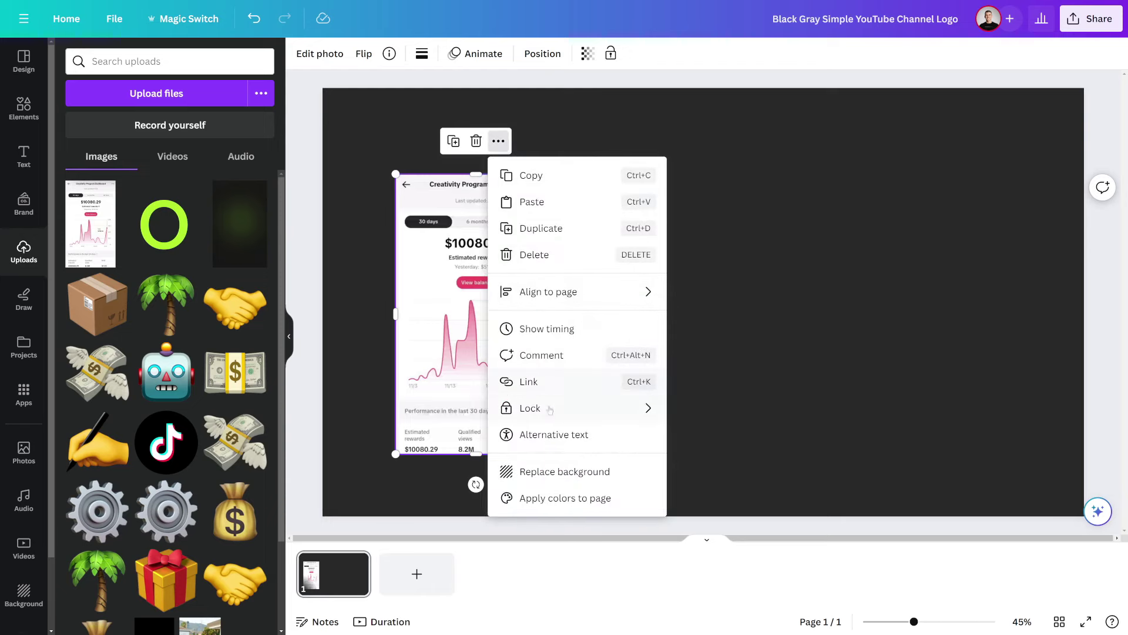
left_click(320, 53)
left_click(247, 62)
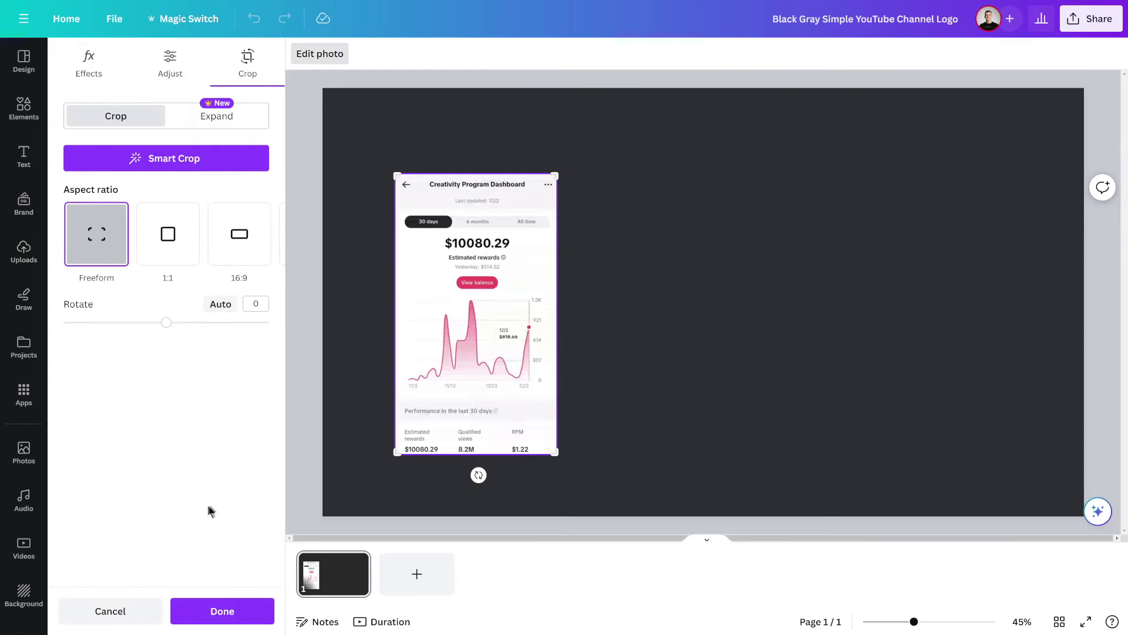
left_click_drag(398, 452, 392, 298)
key("Return")
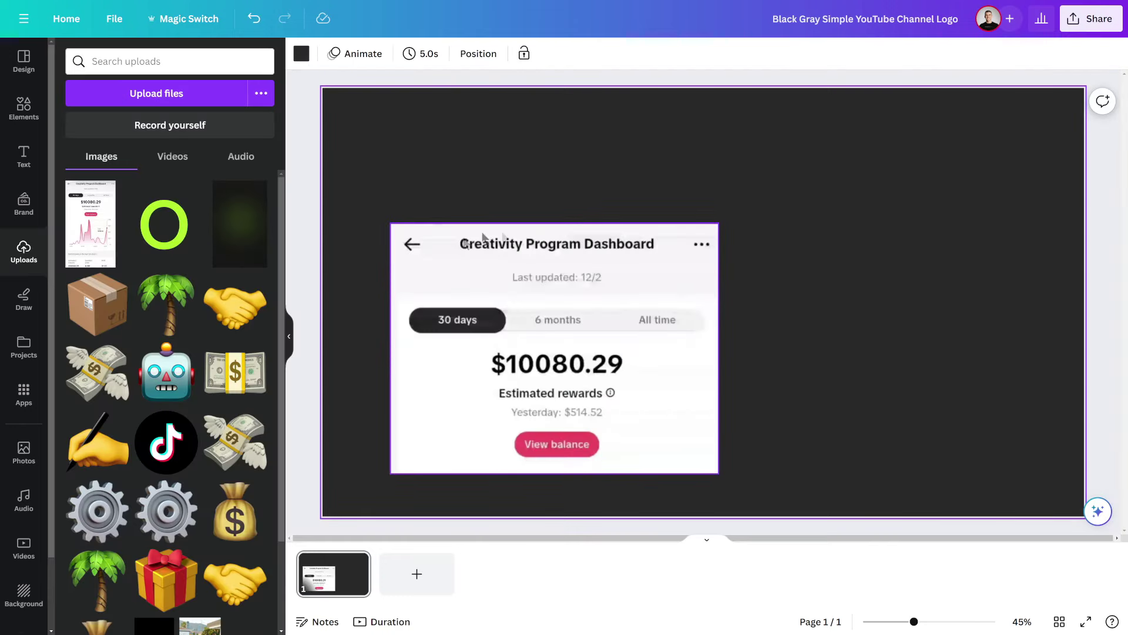
Add a white rounded square, resize it to about 1176 by 923 px and send it behind the dashboard screenshot
left_click(23, 107)
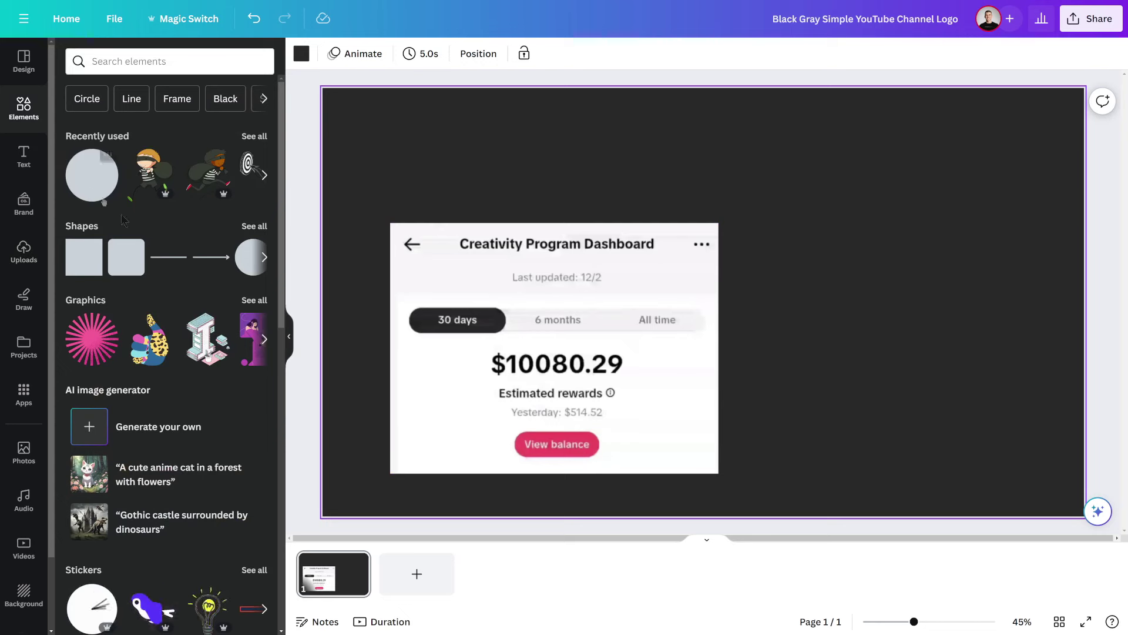
left_click(126, 256)
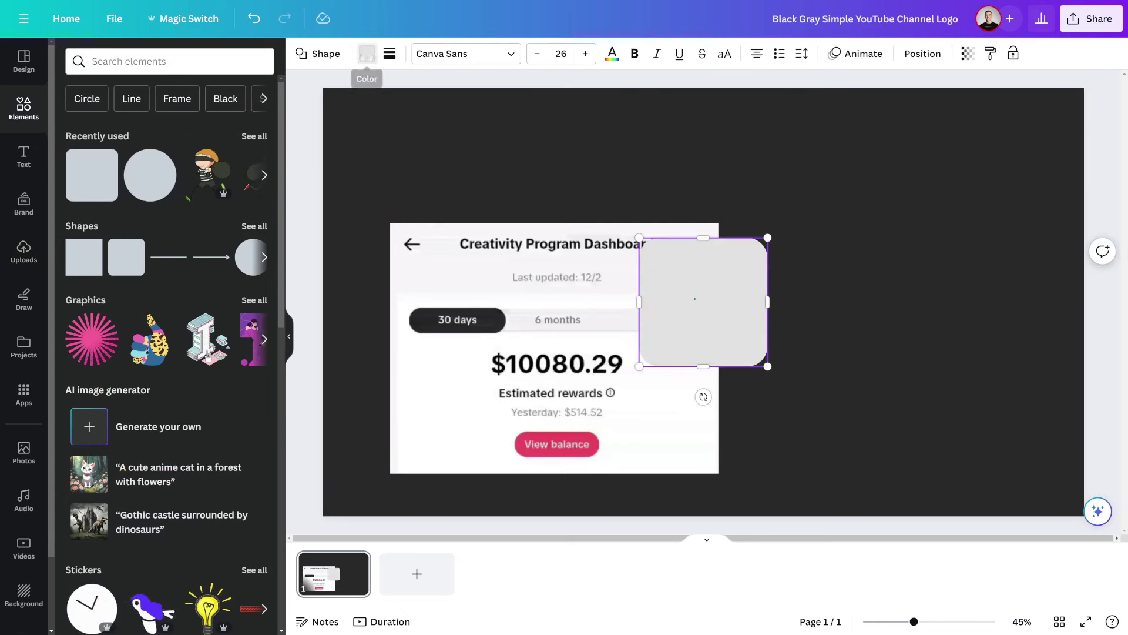
left_click(367, 53)
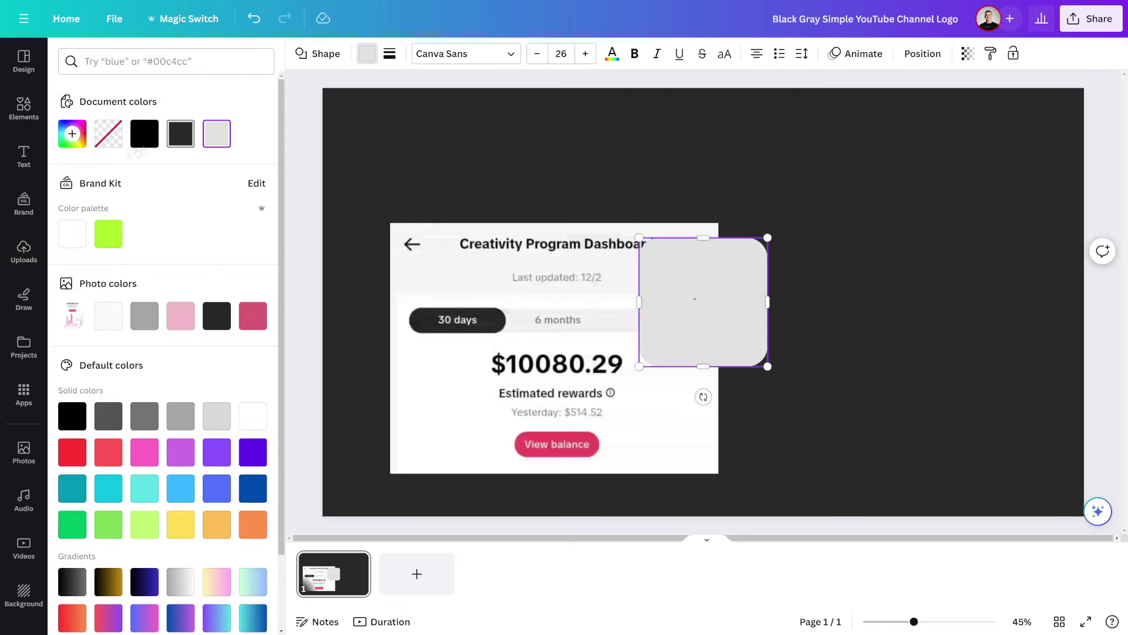
left_click(72, 234)
left_click_drag(649, 263, 421, 244)
left_click_drag(500, 342, 724, 487)
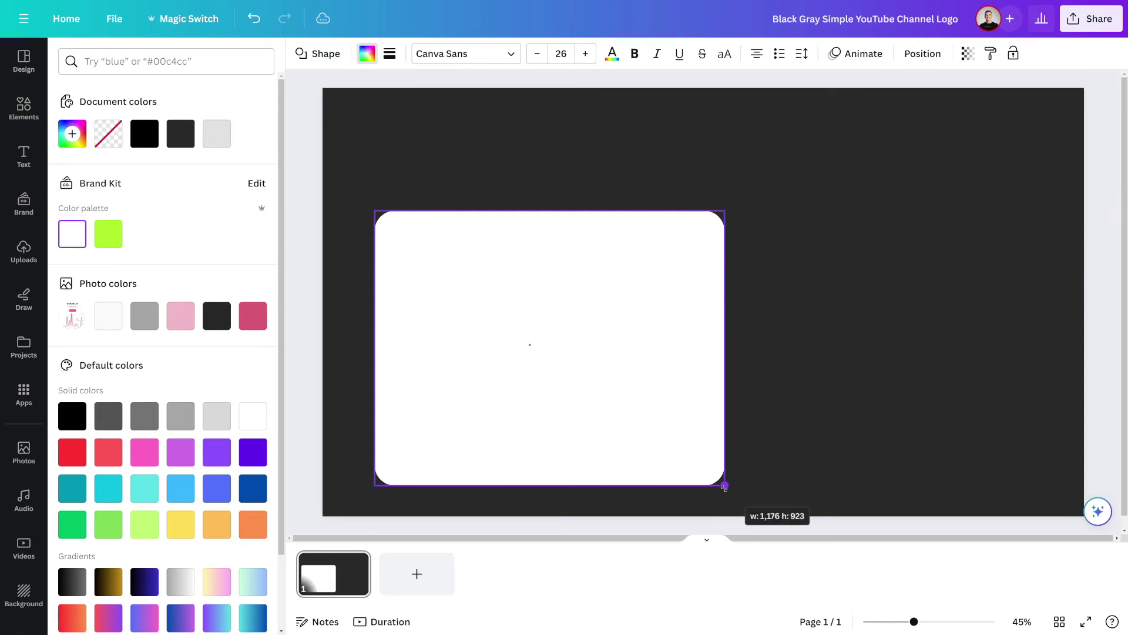
left_click(923, 53)
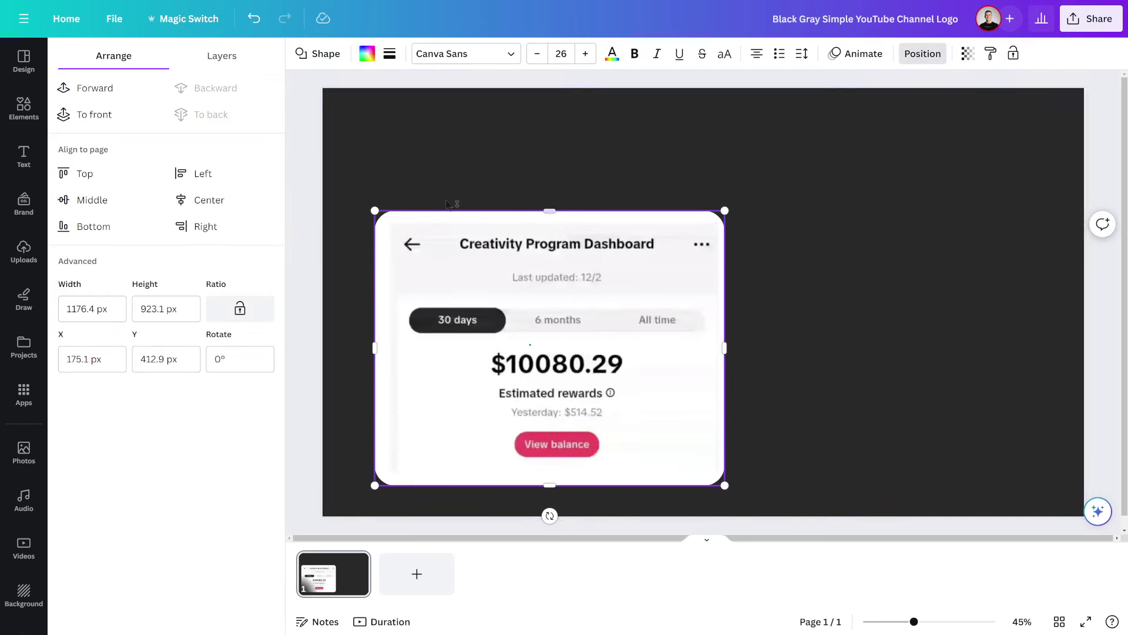
Recolour the rounded shape with the eyedropper to match the dashboard screenshot's light background, and centre the screenshot on it
left_click(367, 54)
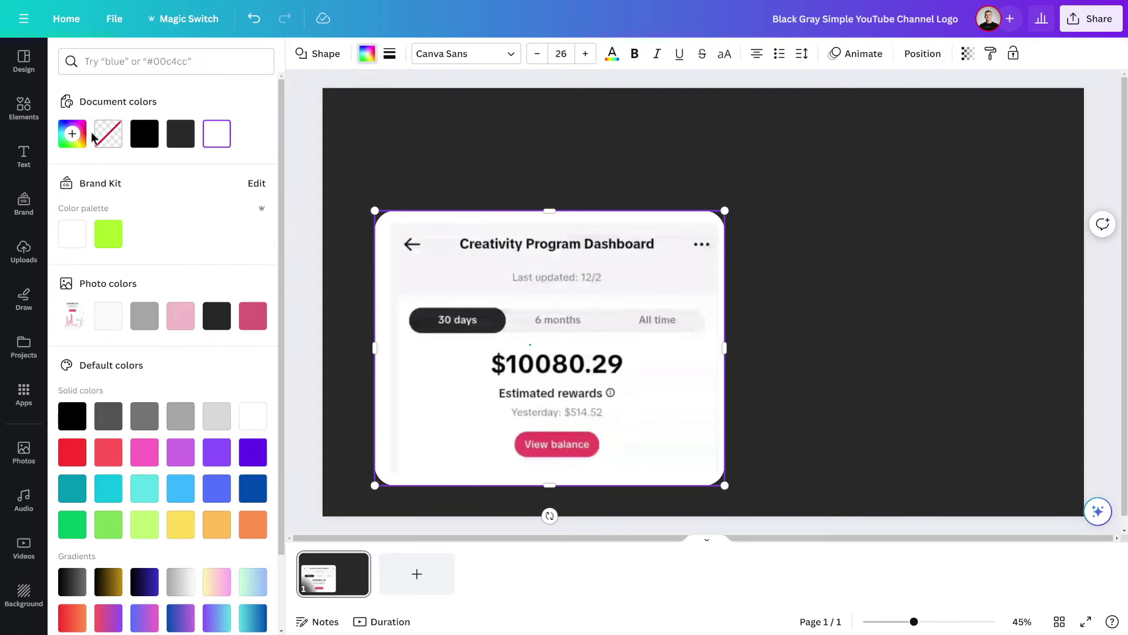
left_click(71, 134)
left_click(240, 301)
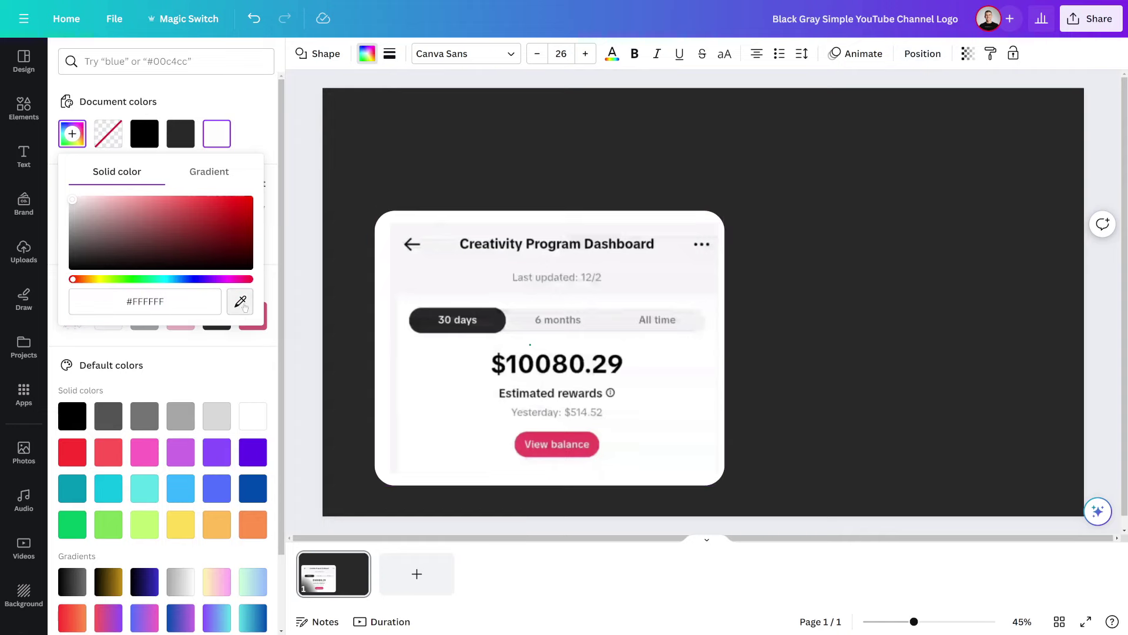
left_click(407, 288)
left_click(841, 238)
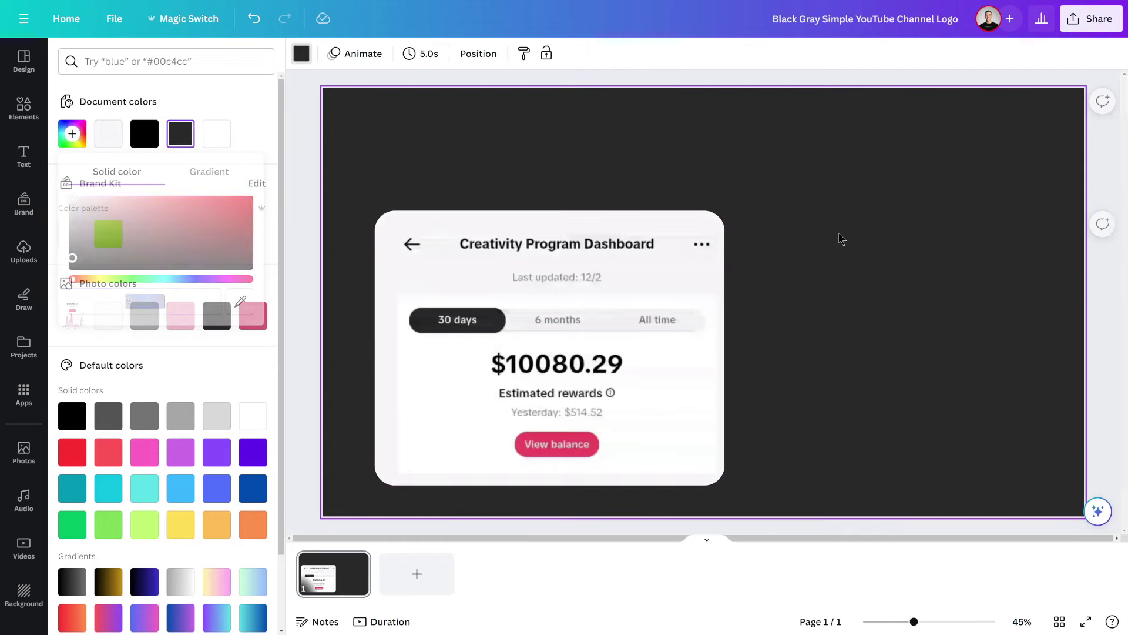
left_click(865, 300)
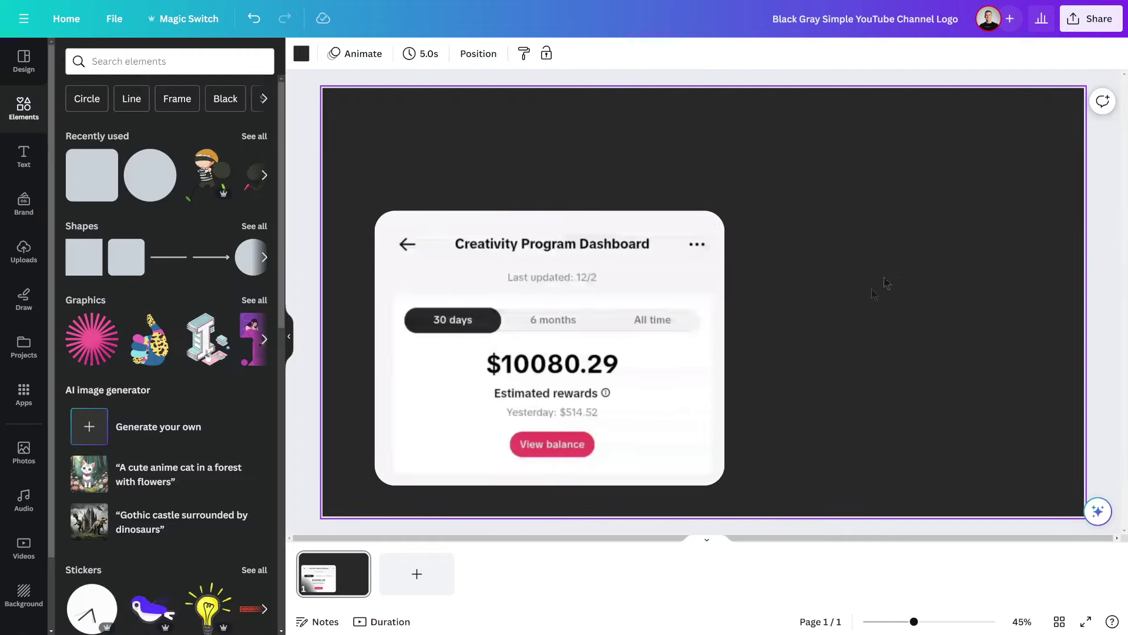
Search the elements for "green tick" and place the white check mark in a green circle above the dashboard card
left_click(166, 61)
type("green tick")
key("Return")
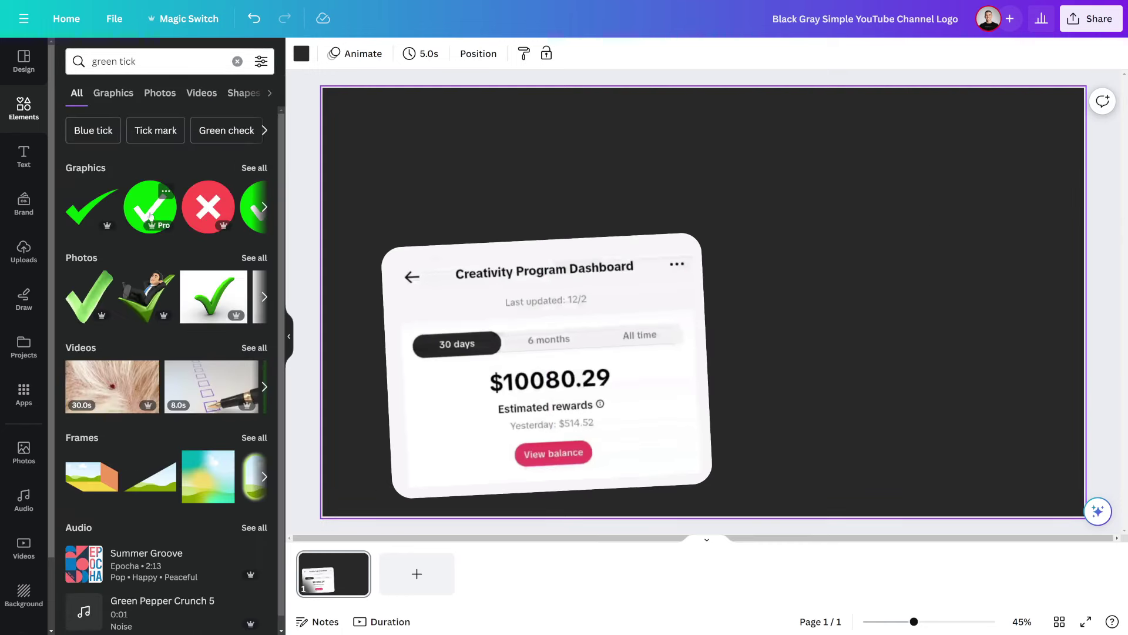
left_click(150, 215)
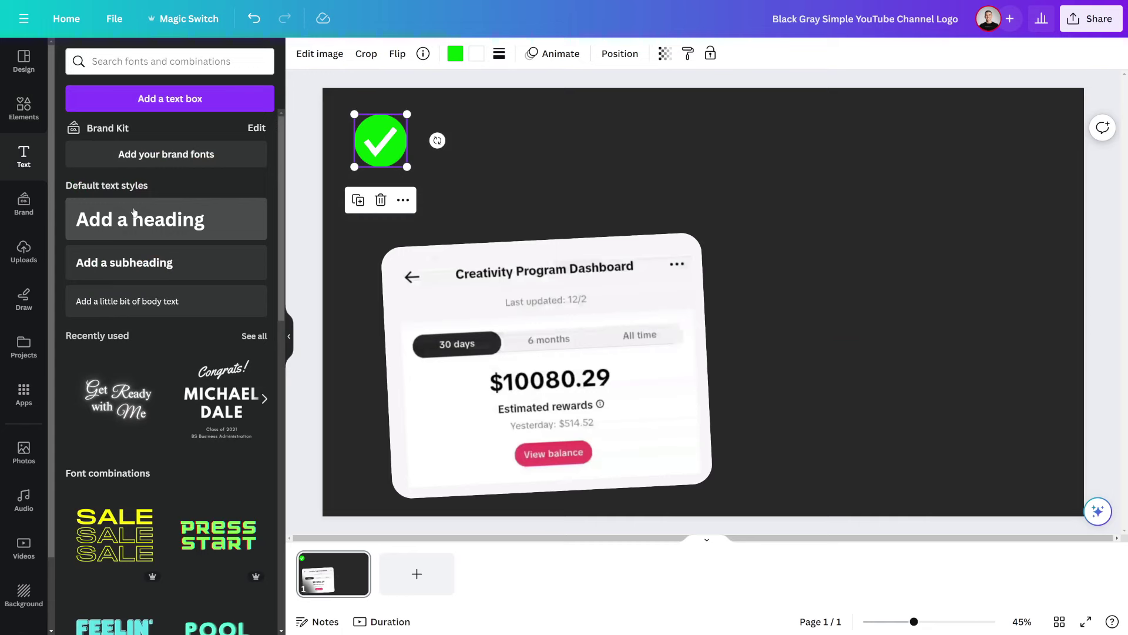
Add a heading reading "NO FACE" to the page and set it in a heavy Montserrat weight
left_click(140, 219)
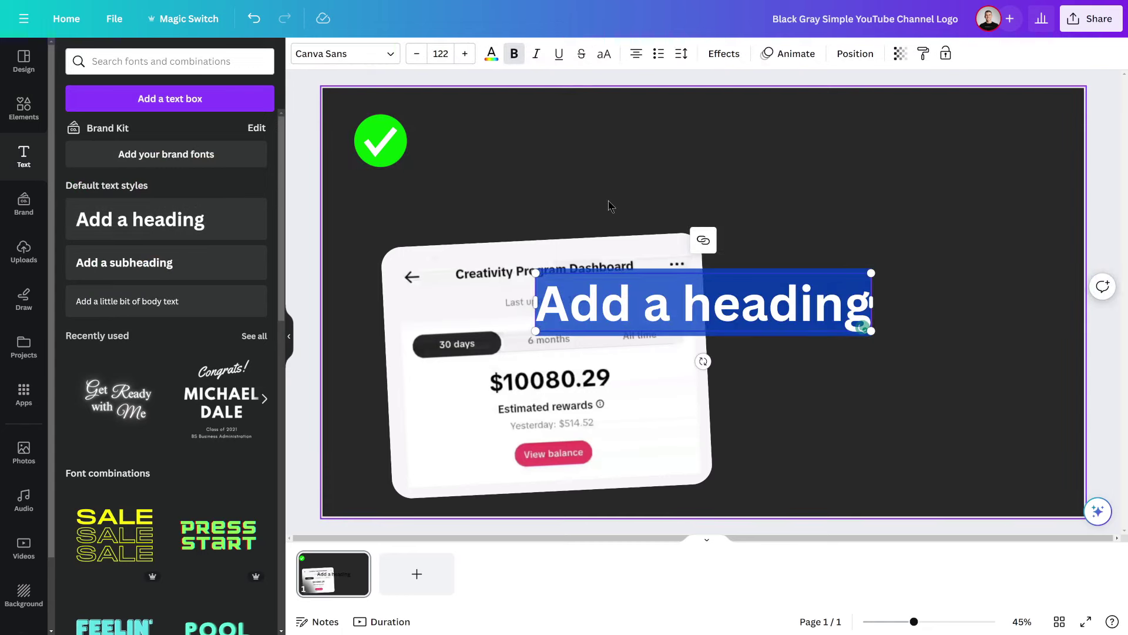
type("NO FACE")
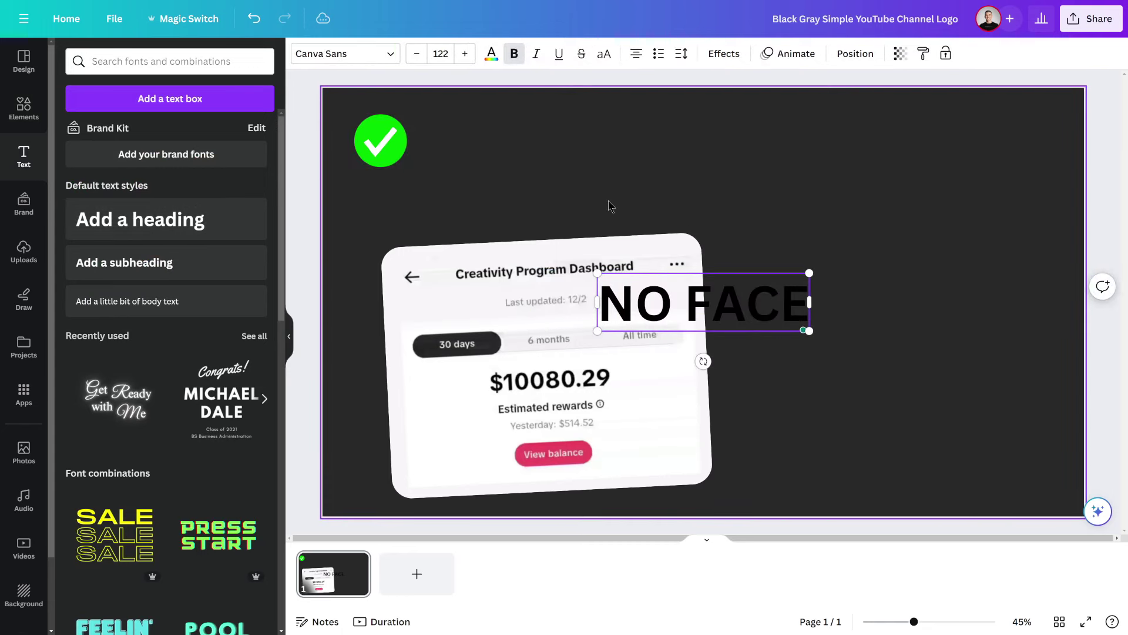
left_click(345, 53)
left_click(151, 94)
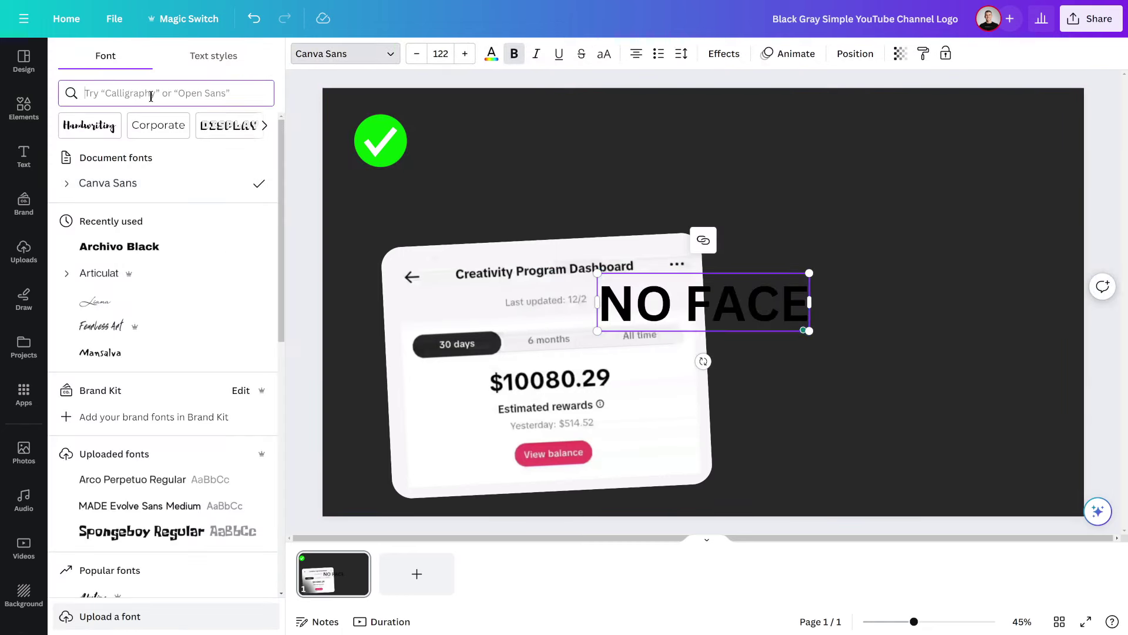
type("MONT")
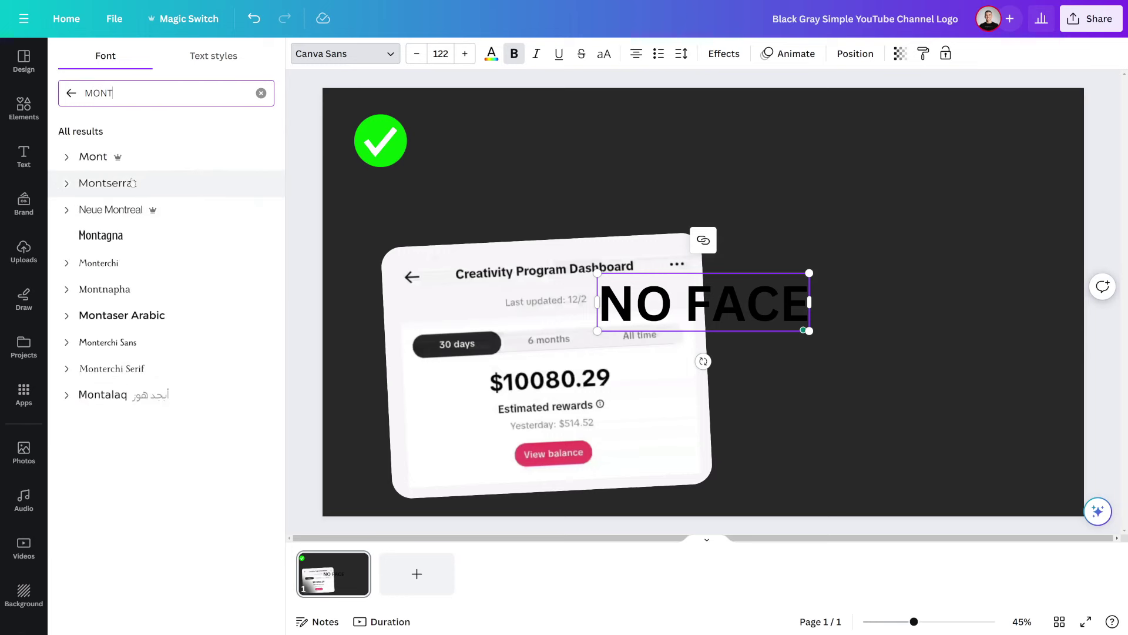
left_click(132, 186)
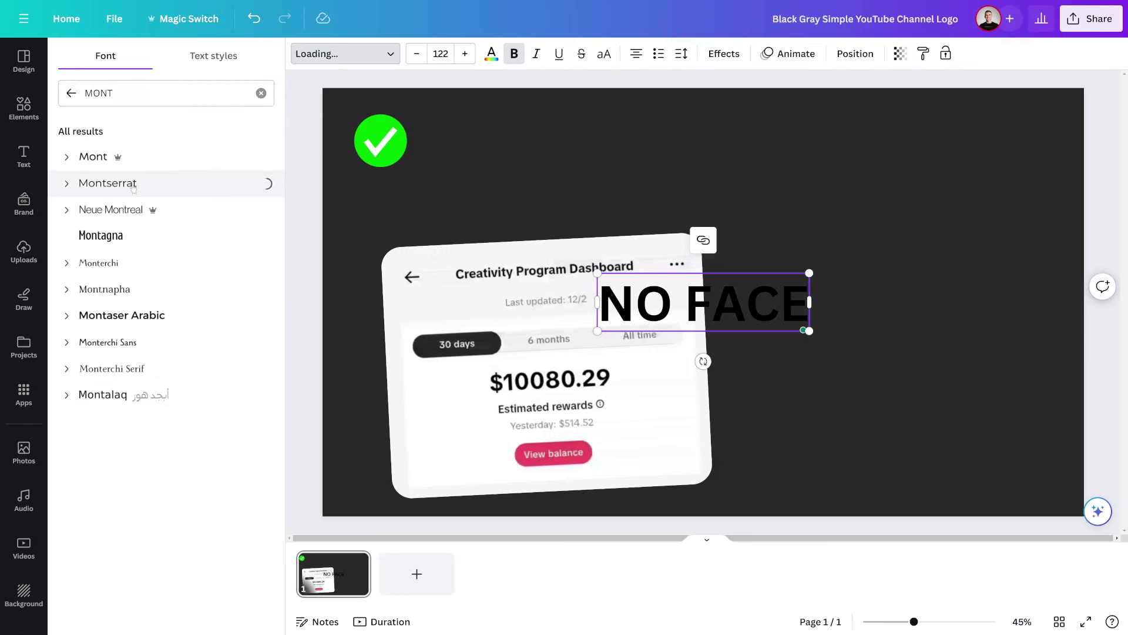
left_click(377, 59)
left_click(352, 54)
left_click(67, 183)
left_click(106, 421)
Recolour the "NO FACE" heading white and place it directly beside the green check mark
left_click(491, 54)
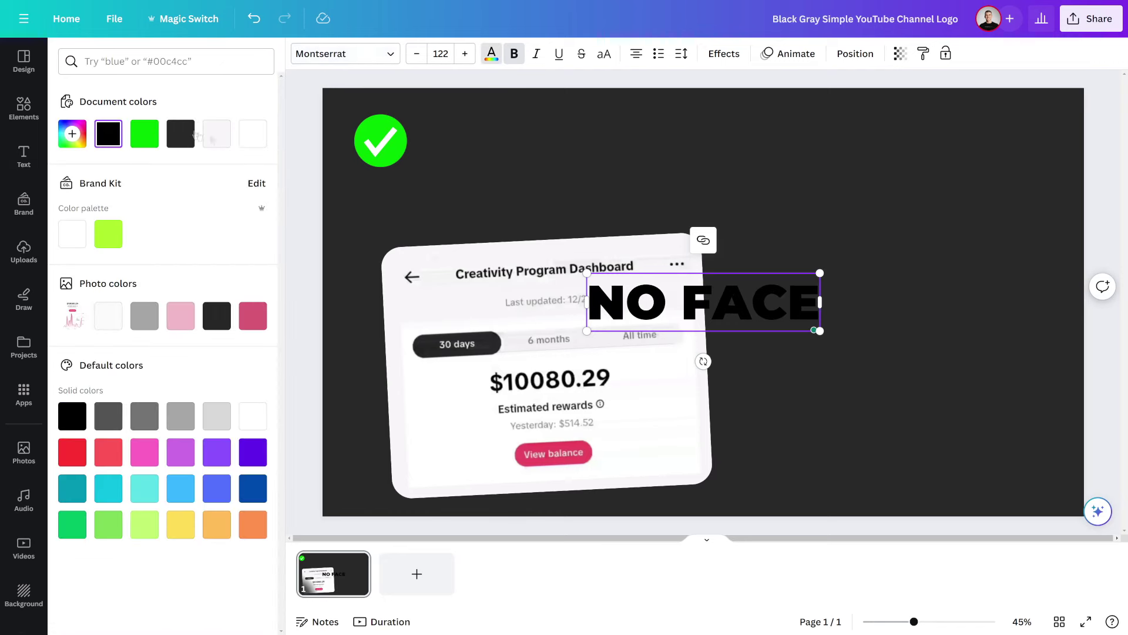
left_click(253, 133)
left_click(876, 264)
left_click_drag(770, 276, 610, 137)
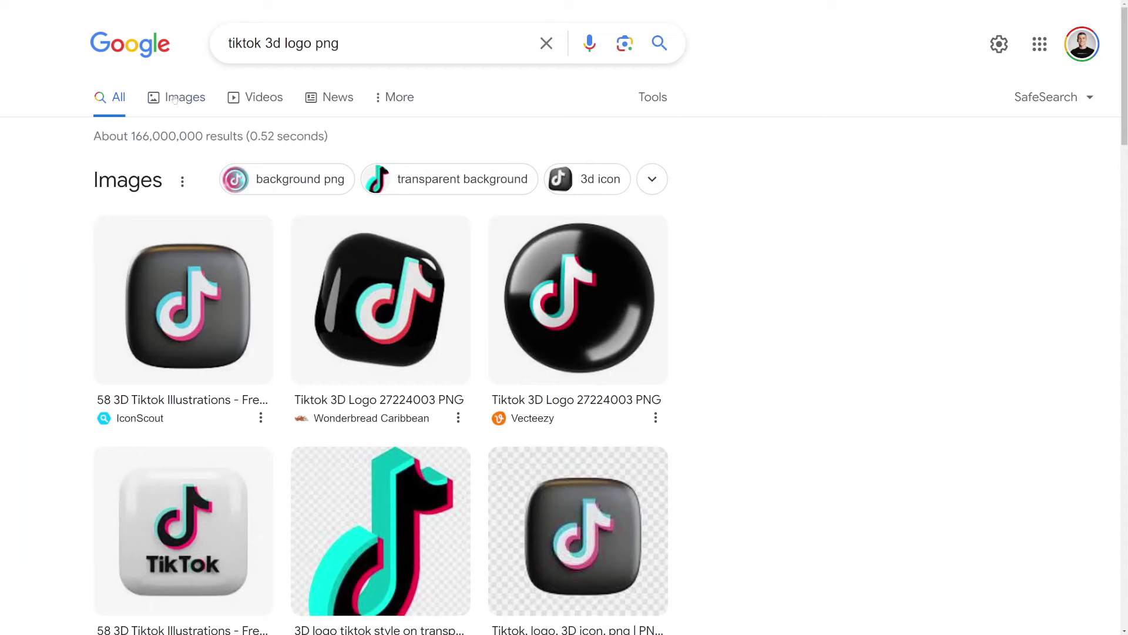
Copy the glossy round TikTok 3D logo from Google Images and place it in Canva over the dashboard card's lower-left corner
left_click(170, 97)
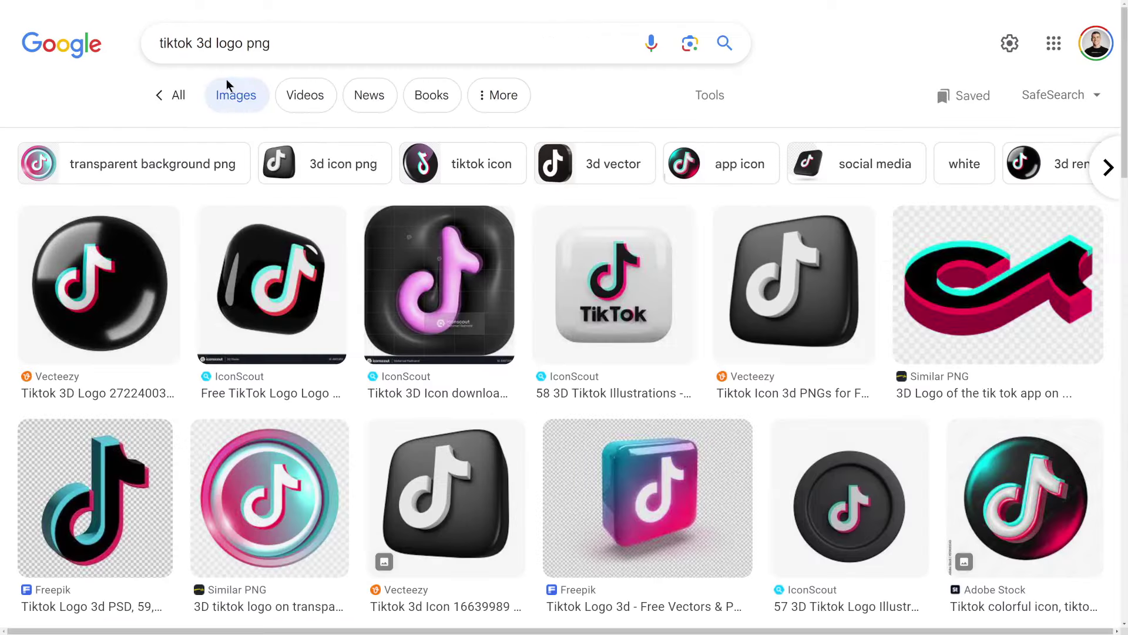
left_click(137, 248)
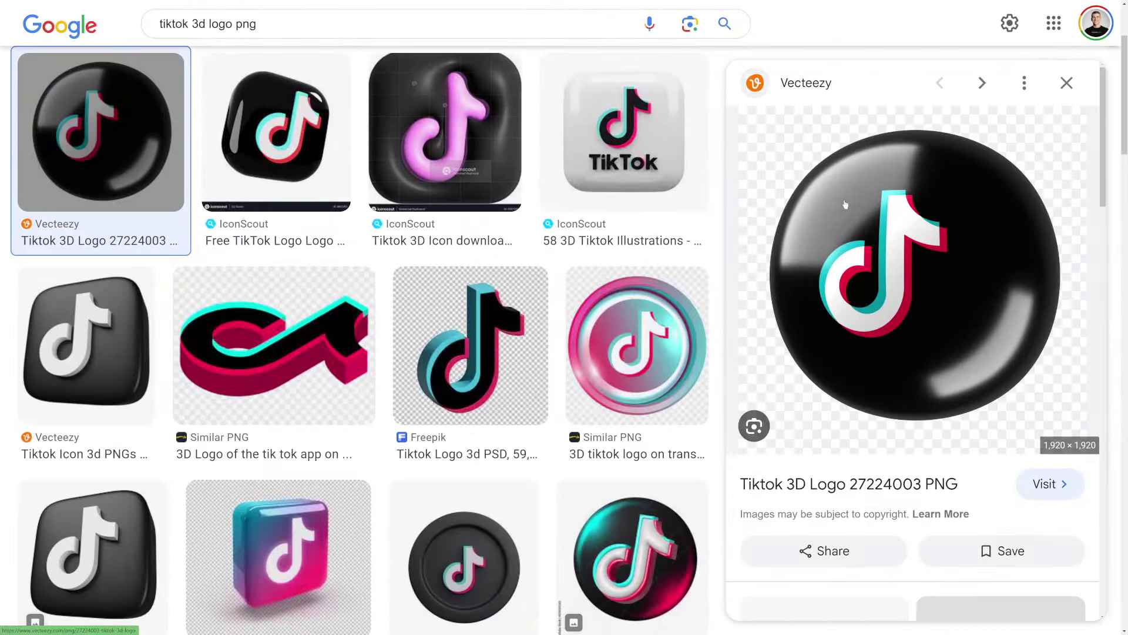
right_click(845, 204)
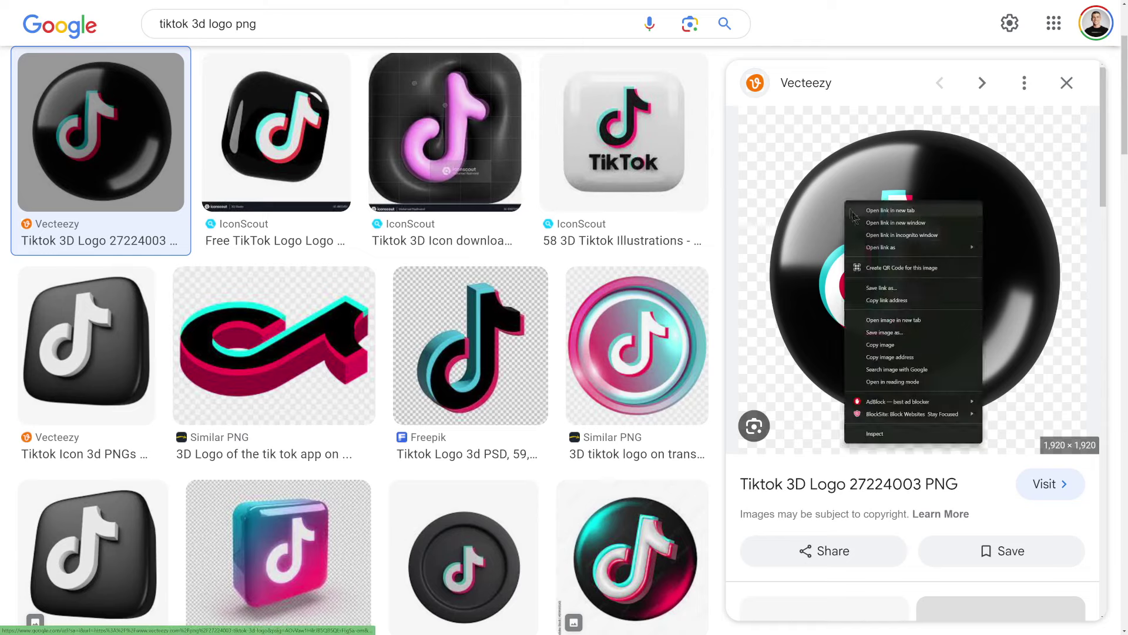
left_click(880, 345)
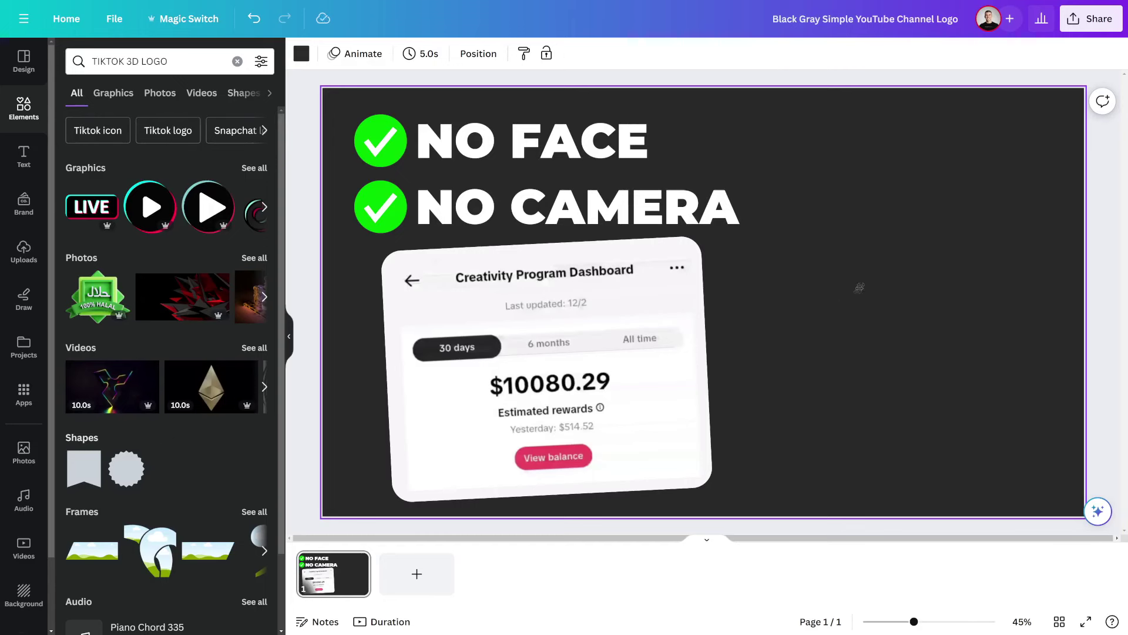
key("ctrl+v")
left_click_drag(859, 146, 703, 302)
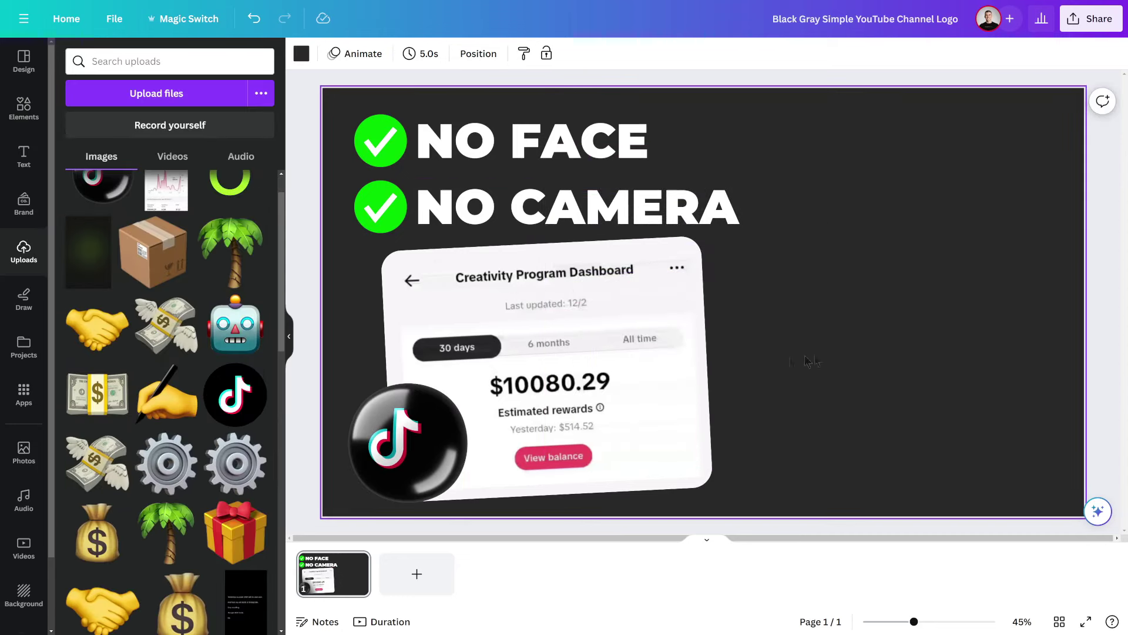
scroll(202, 438, "down", 1)
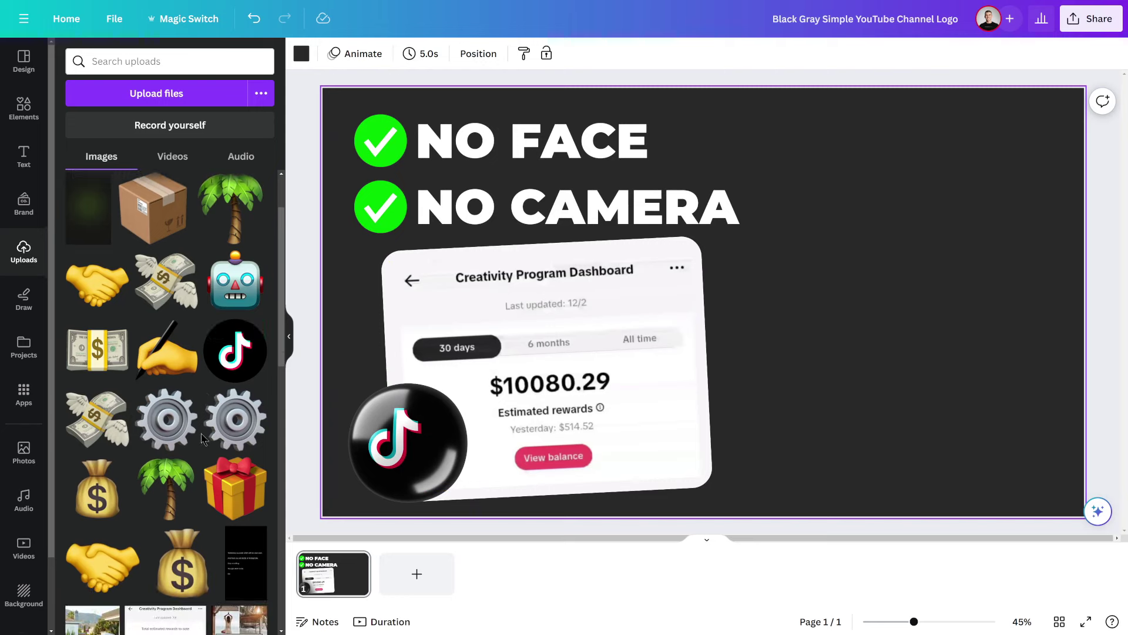
left_click(88, 477)
left_click_drag(768, 271, 928, 317)
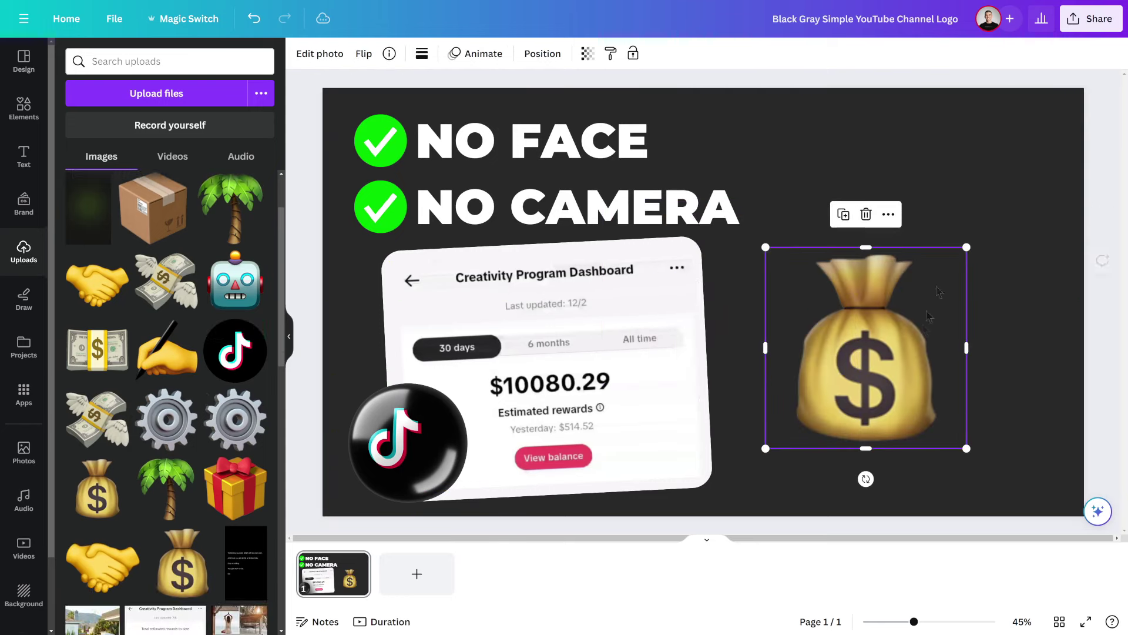
left_click_drag(967, 247, 1041, 150)
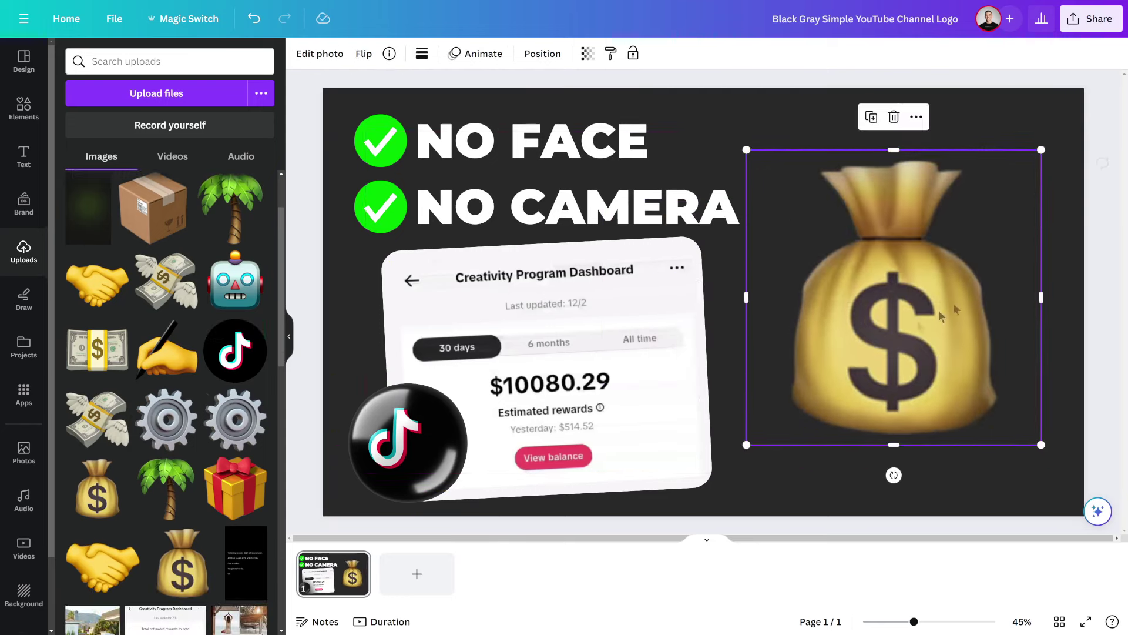
left_click(894, 116)
Search the uploads for the creator's name and place his smiling portrait with the grey background on the right half of the page
left_click(134, 66)
type("dave nick")
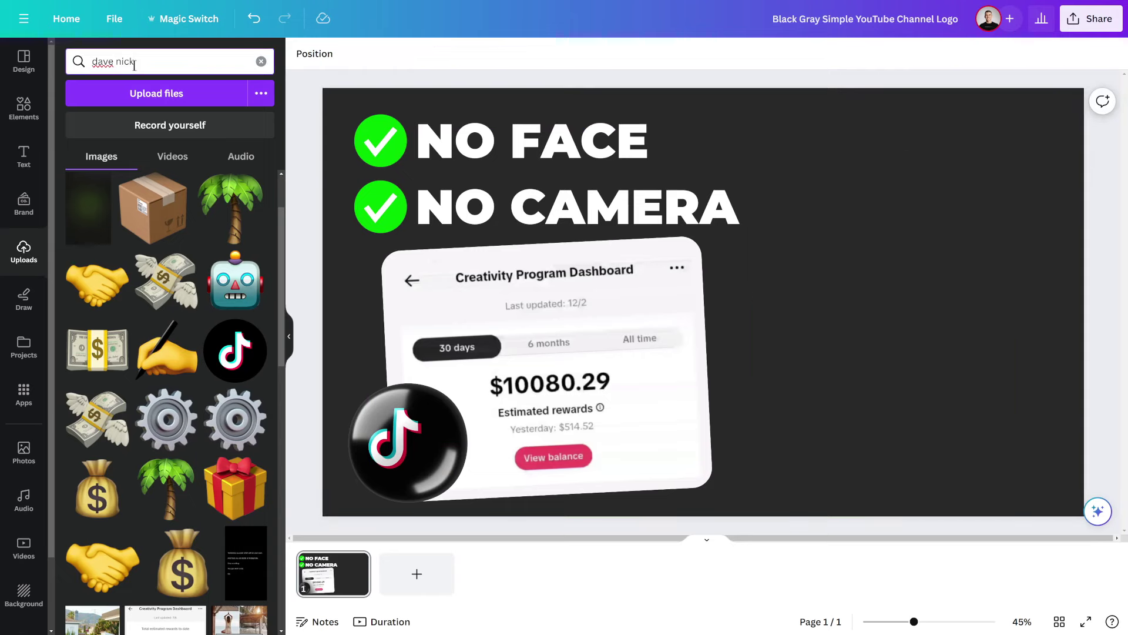
key("Return")
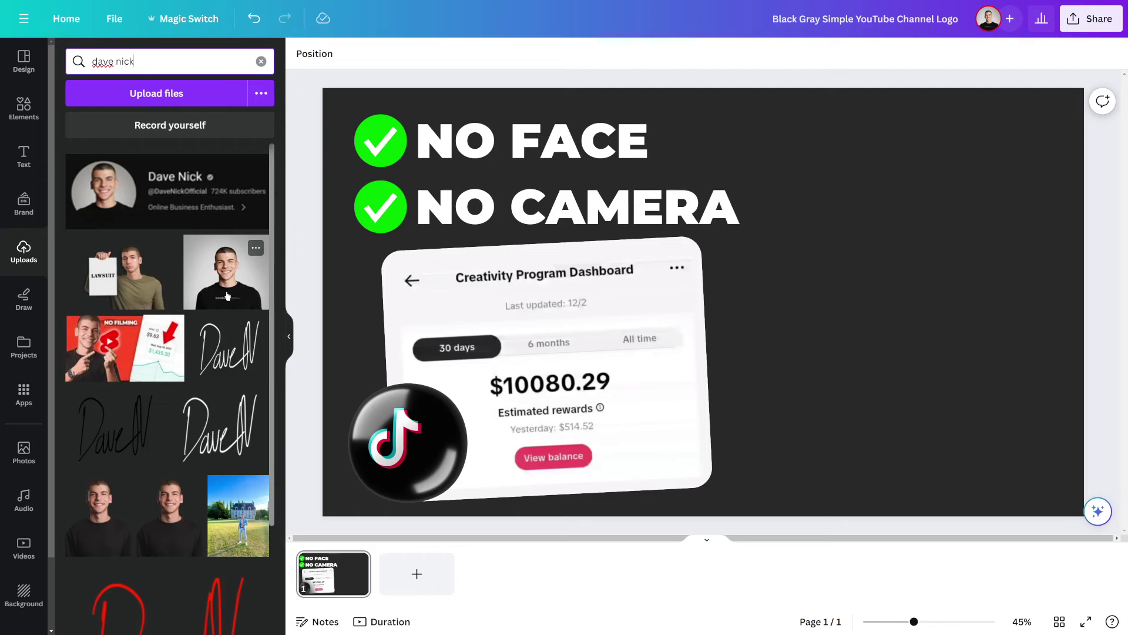
left_click(227, 296)
left_click_drag(748, 302, 921, 302)
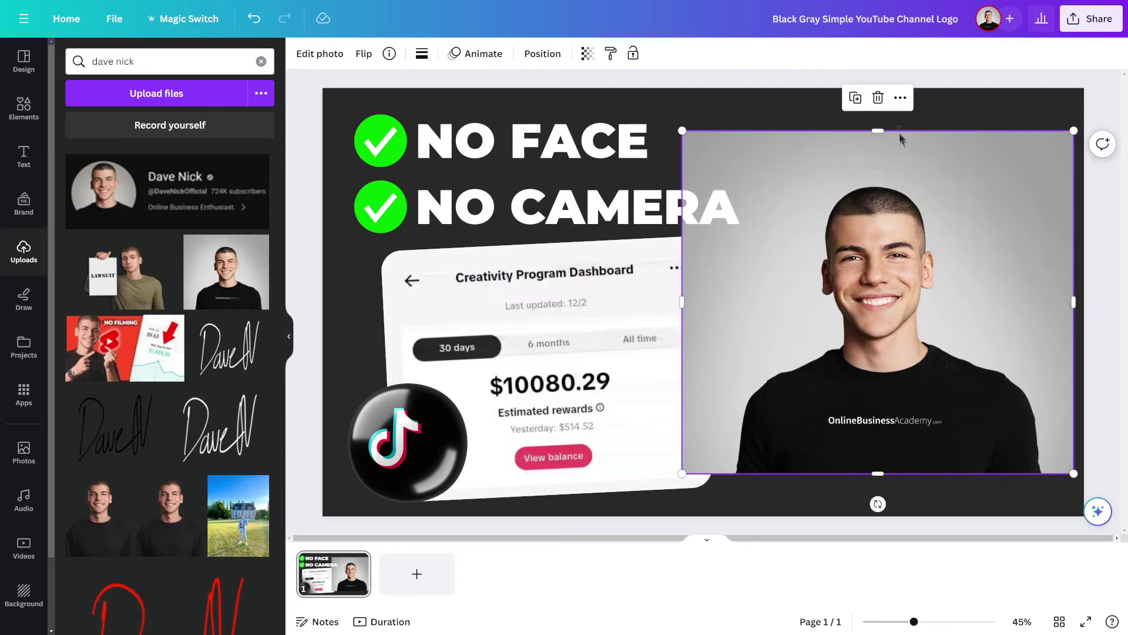
Remove the portrait's background and enlarge the cut-out so it fills the right side of the thumbnail
left_click(900, 99)
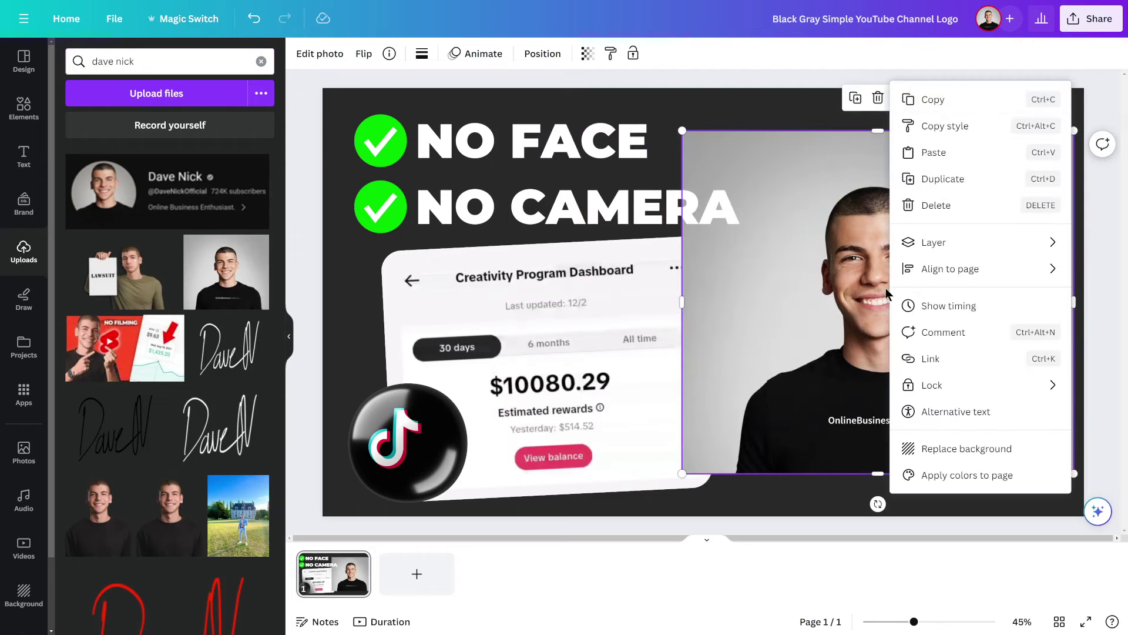
left_click(981, 448)
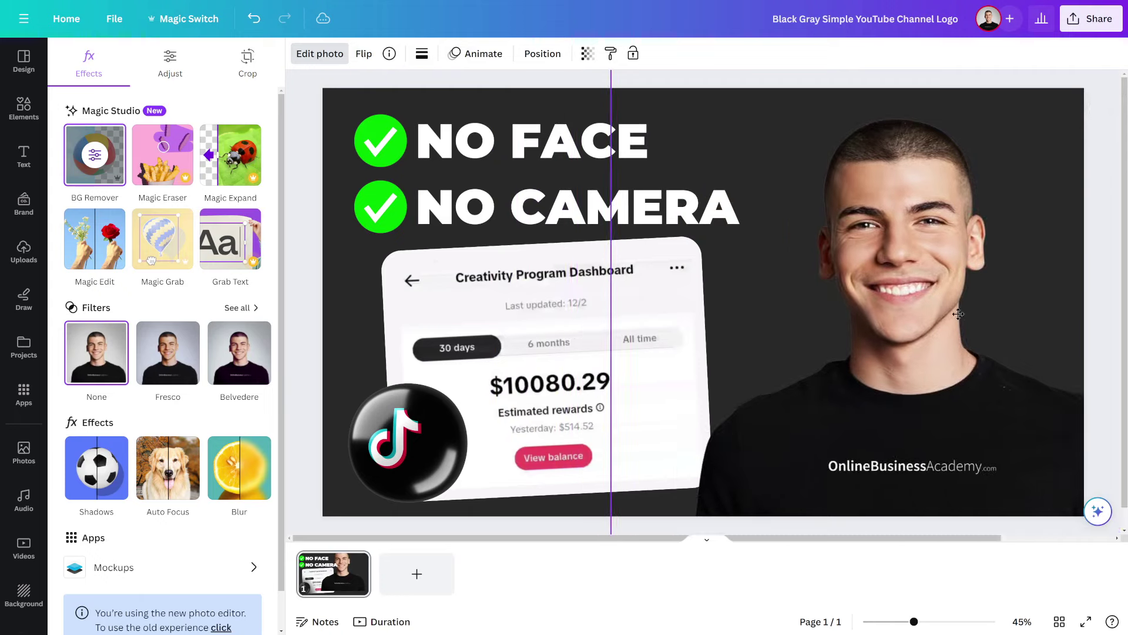
scroll(741, 341, "down", 1)
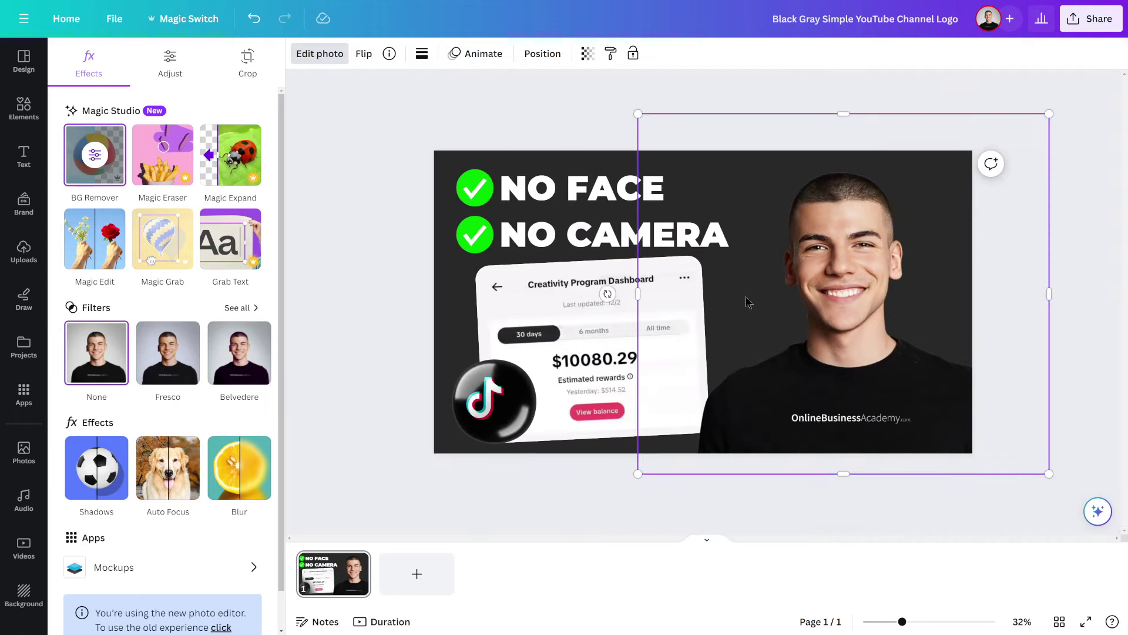
scroll(745, 302, "down", 3, "ctrl")
mouse_move(632, 137)
left_mouse_down()
mouse_move(531, 101)
mouse_move(522, 72)
mouse_move(630, 151)
left_mouse_up()
left_click(629, 151)
scroll(704, 300, "up", 2, "ctrl")
Position the soft white shine element over the portrait, send it behind the man and enlarge it as a background glow
left_click(670, 277)
left_click_drag(670, 277, 817, 384)
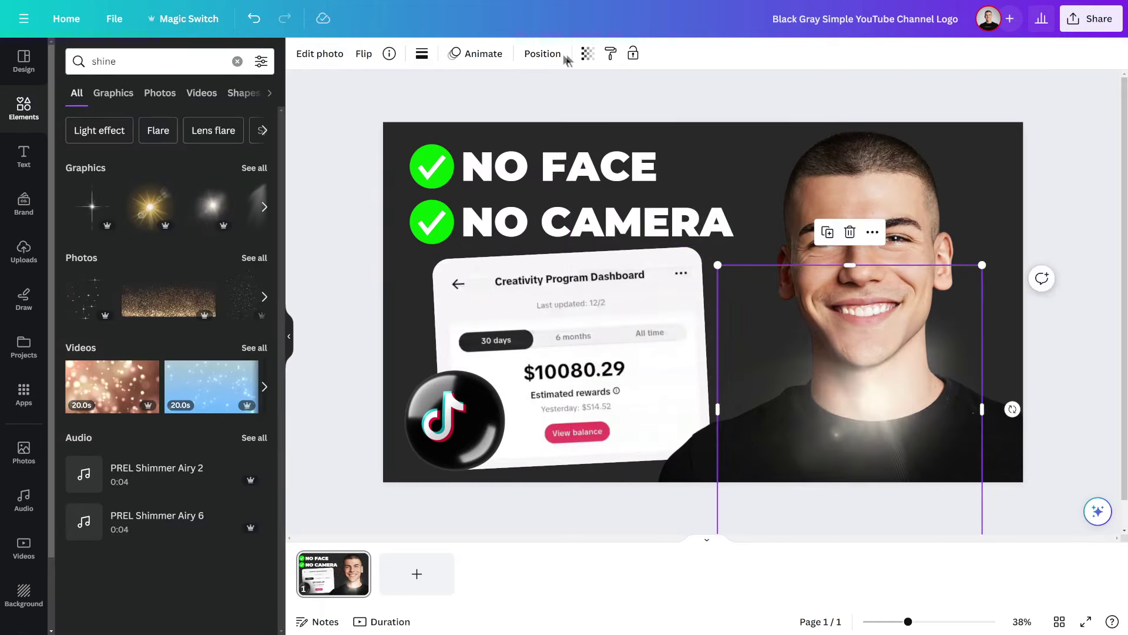
left_click(559, 55)
left_click(216, 88)
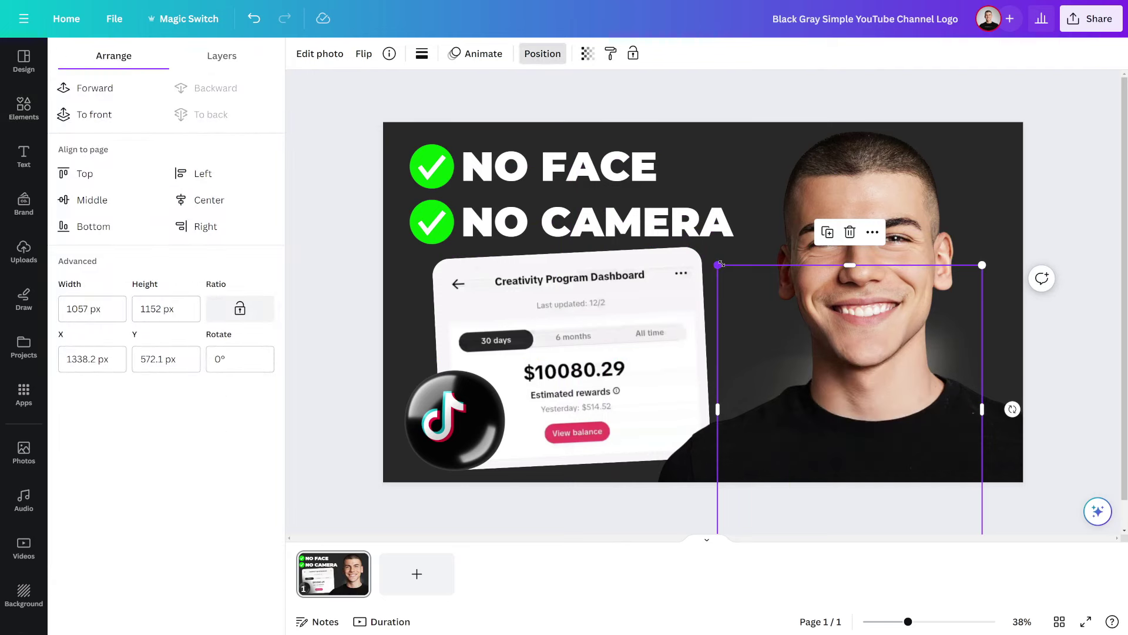
left_click_drag(722, 264, 539, 73)
left_click_drag(564, 118, 614, 204)
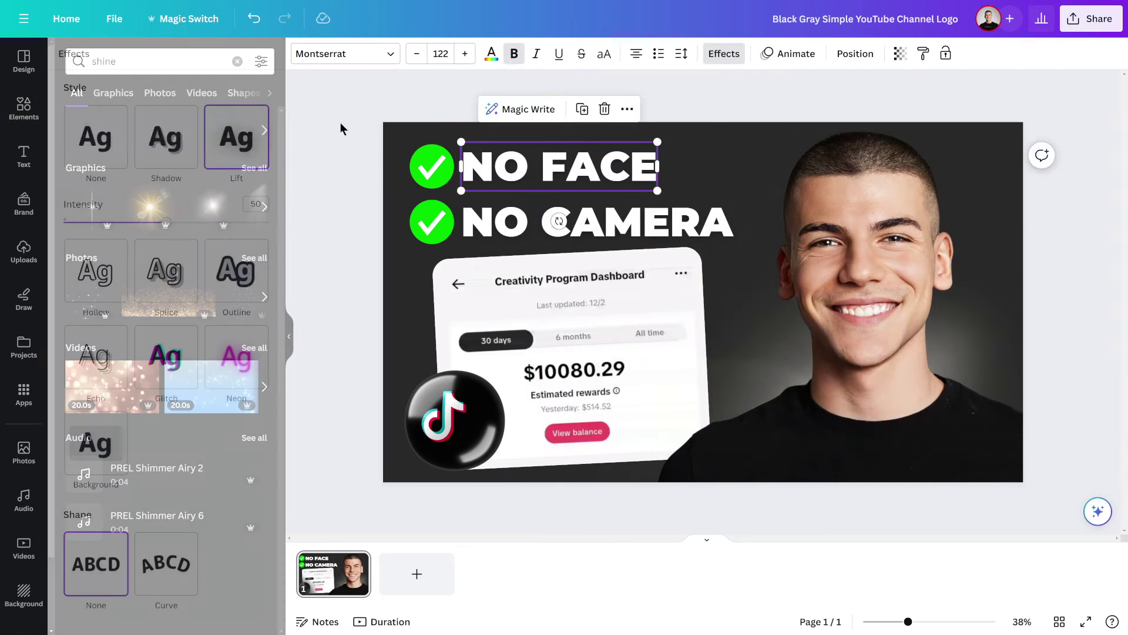
Deselect the "NO FACE" heading and download the thumbnail as a PNG at 2,560 × 1,440 px
left_click(340, 122)
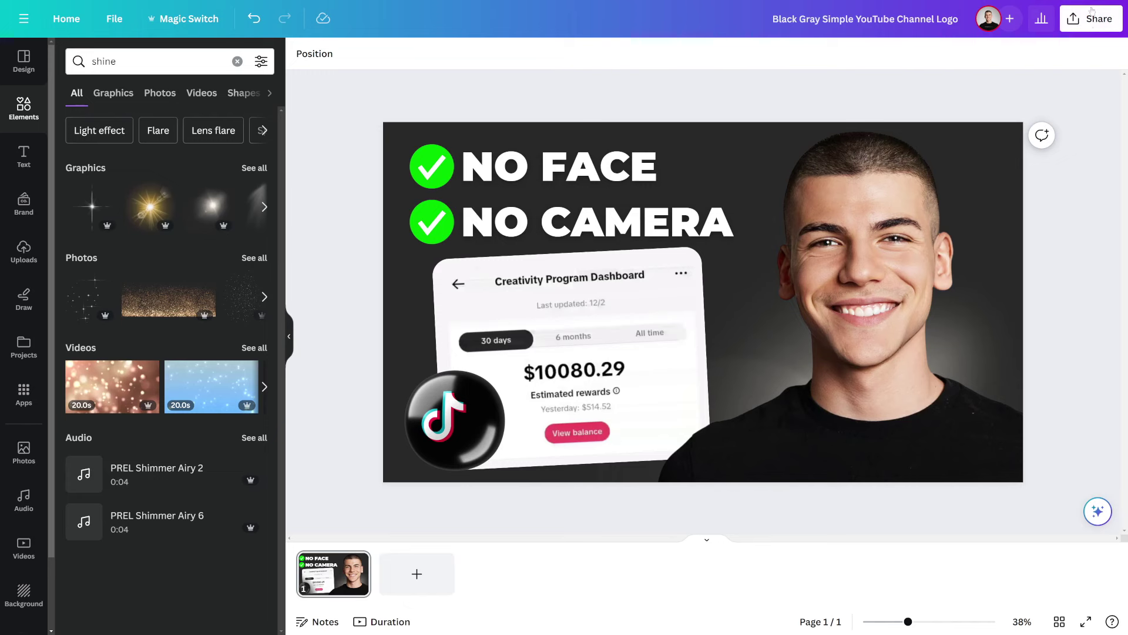
left_click(1094, 26)
left_click(904, 352)
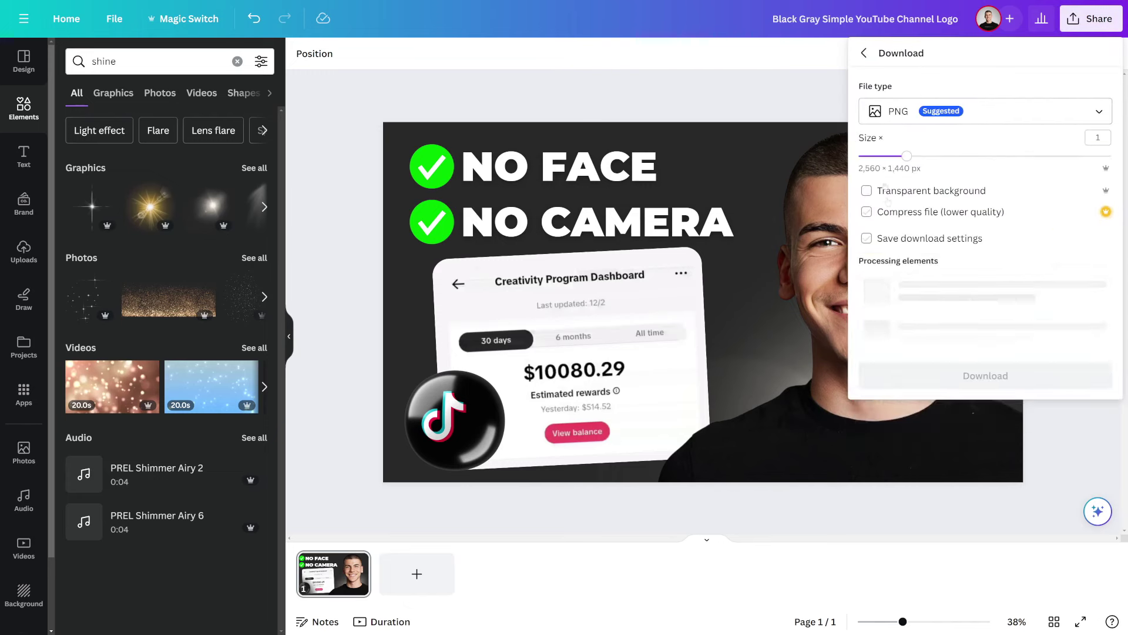
left_click(917, 264)
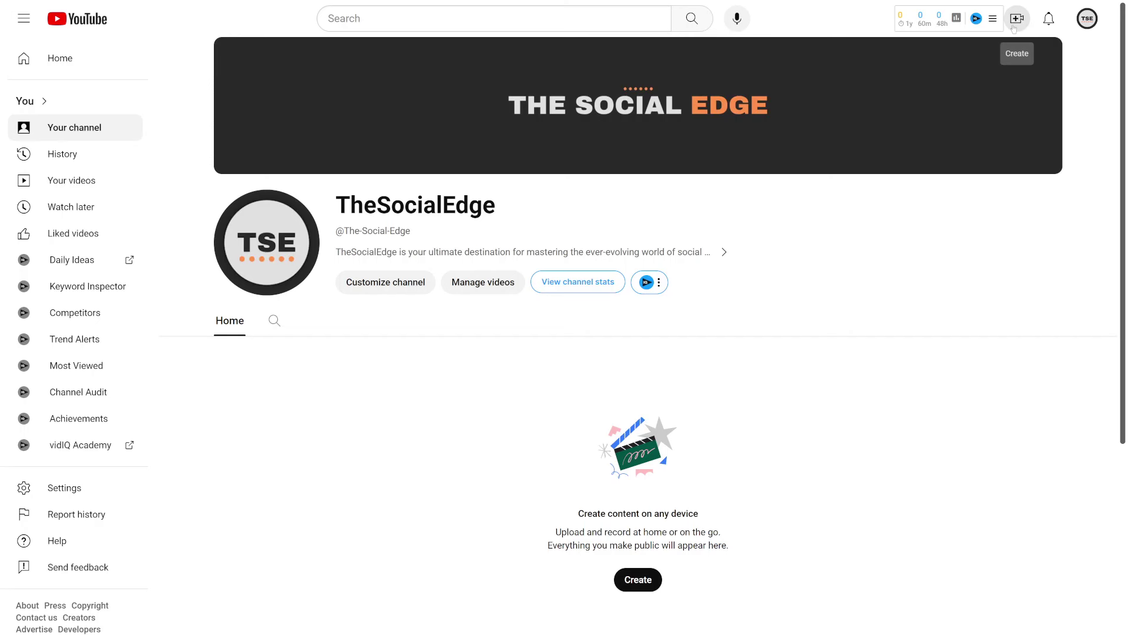
Switch to the TheSocialEdge channel on YouTube and start a new video upload
left_click(1017, 19)
left_click(838, 116)
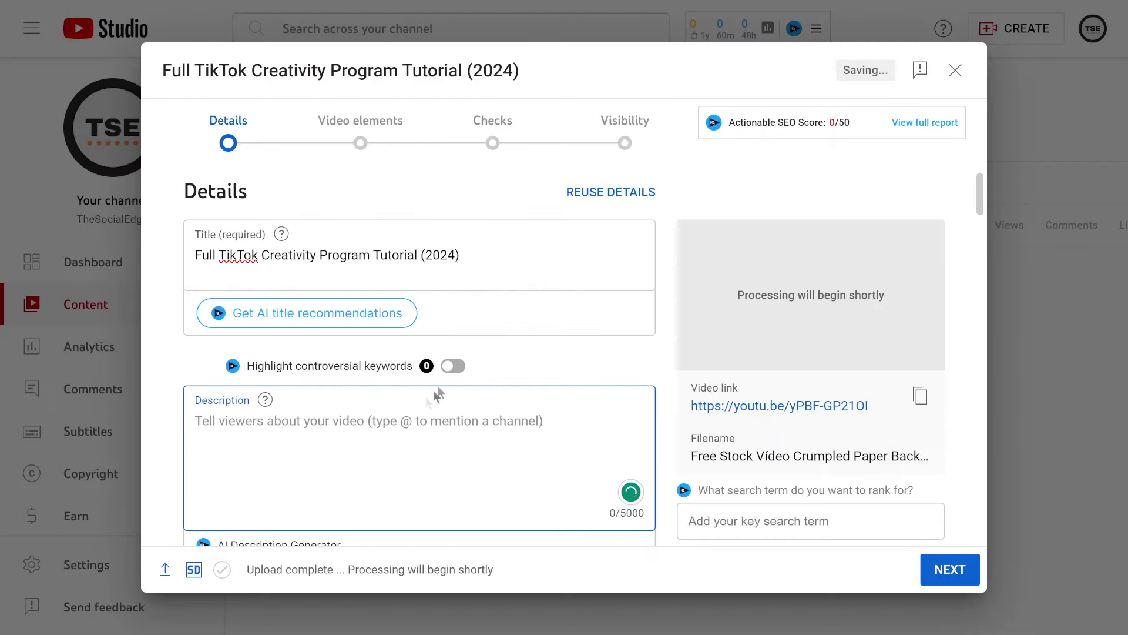
Copy "TikTok Creativity Program" from the video title into the AI Description Generator as its keyword and generate description recommendations
scroll(227, 369, "down", 1)
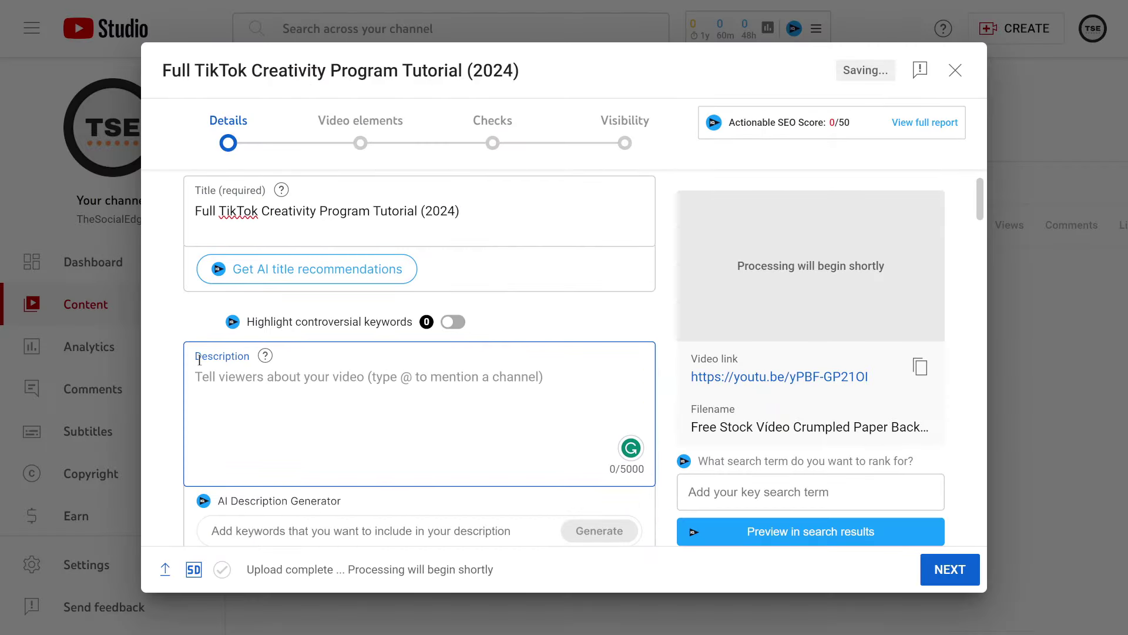
scroll(199, 360, "down", 1)
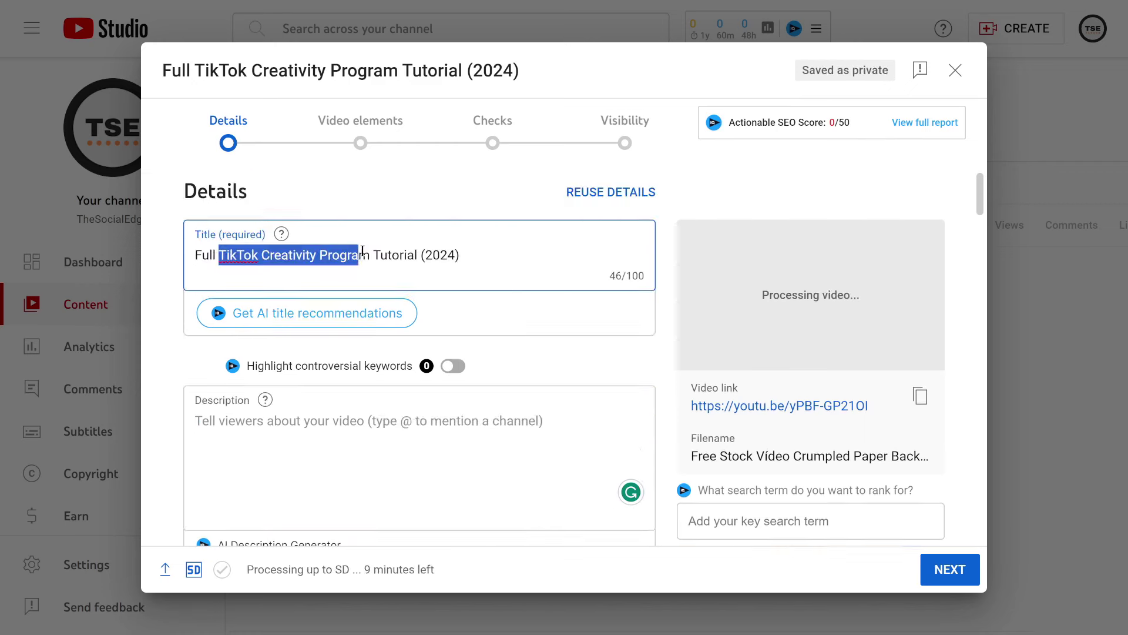
left_click_drag(361, 251, 369, 250)
scroll(346, 341, "down", 3)
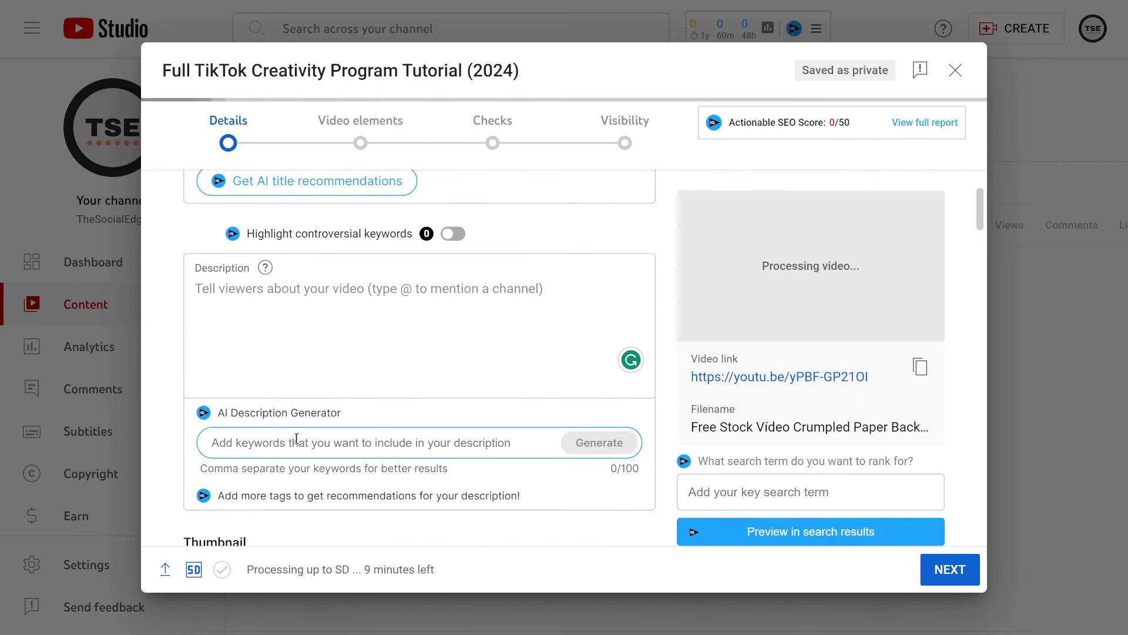
left_click(296, 442)
key("ctrl+v")
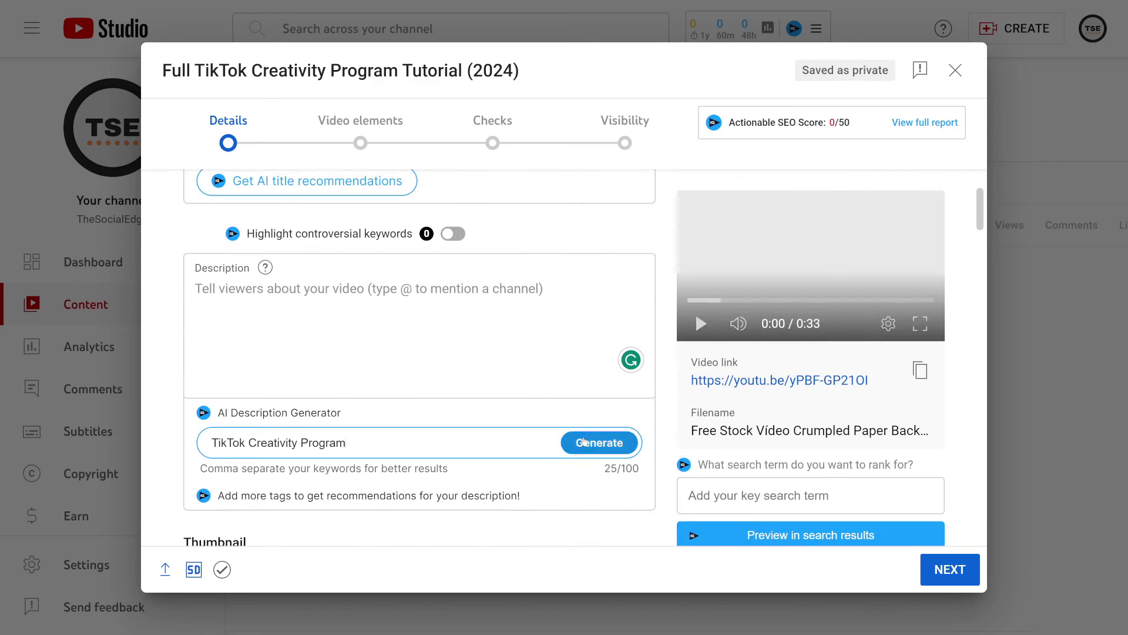
left_click(568, 444)
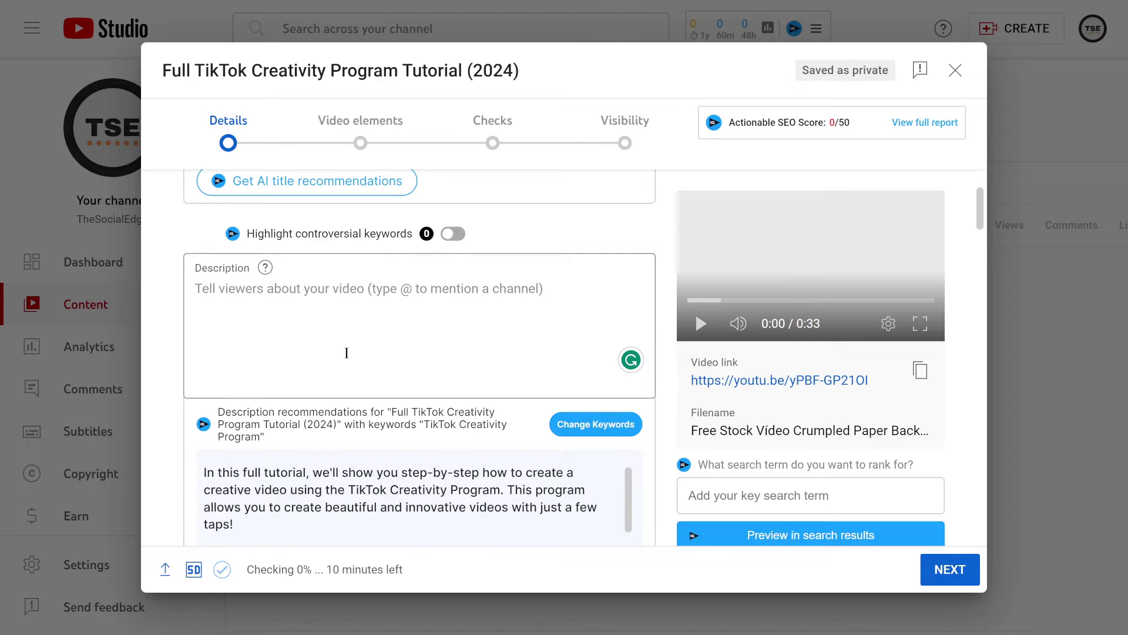
Insert the first generated recommendation into the video's description and place the cursor at the start of the text
scroll(481, 428, "down", 2)
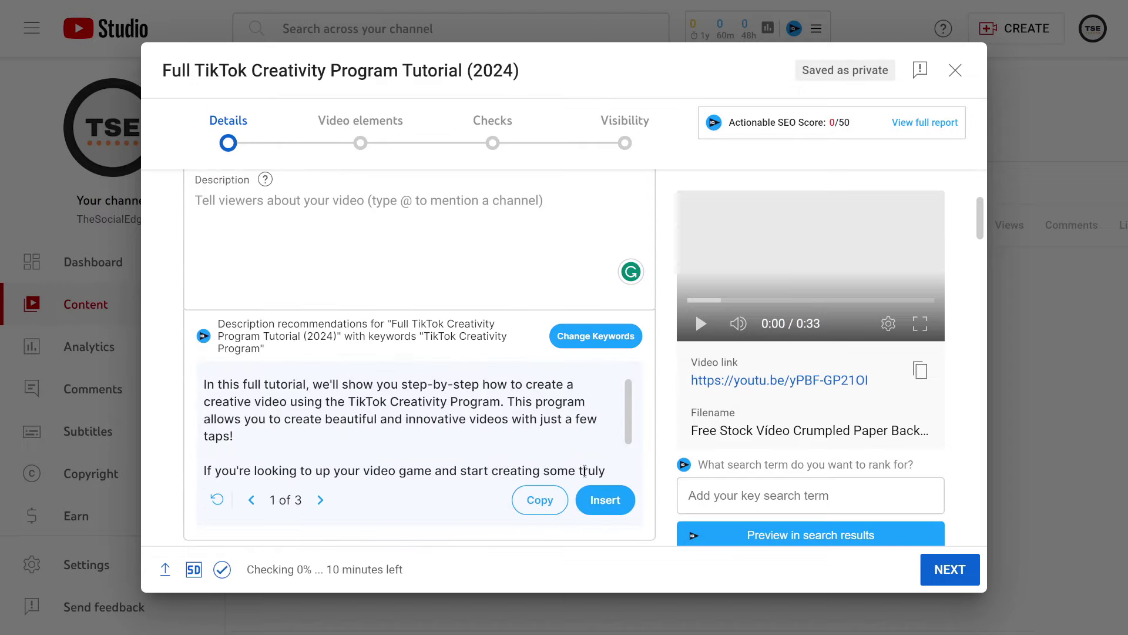
left_click(604, 500)
scroll(564, 470, "up", 1)
left_click(196, 243)
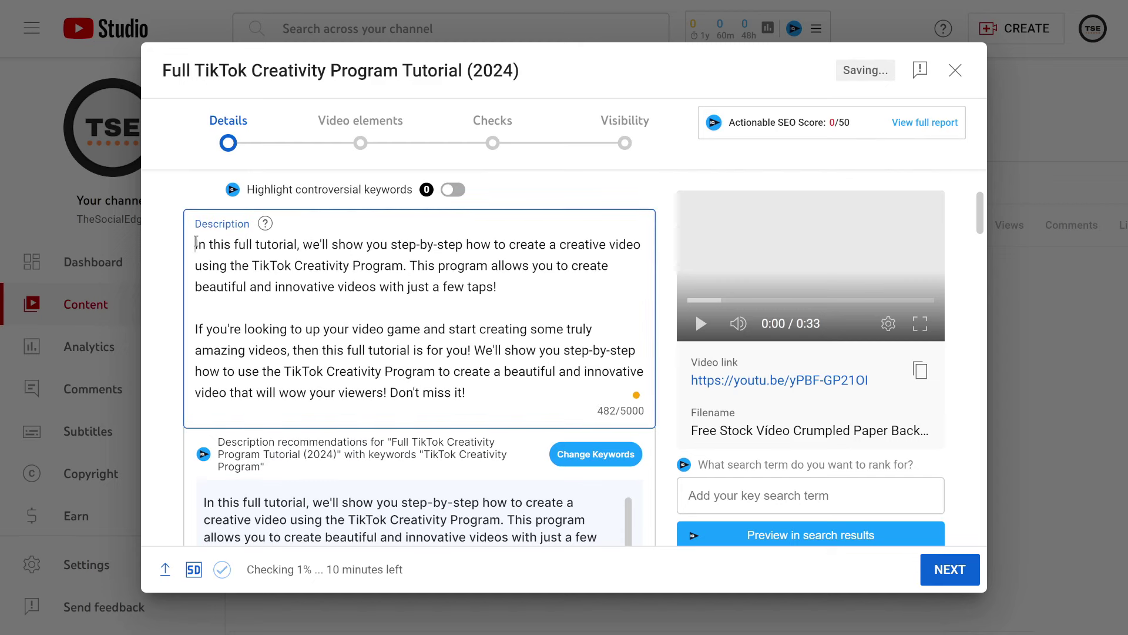
Add the line "Get Instantly Monetized on TikTok▶" above the inserted description text, separated by a blank line
key("Return")
key("Return")
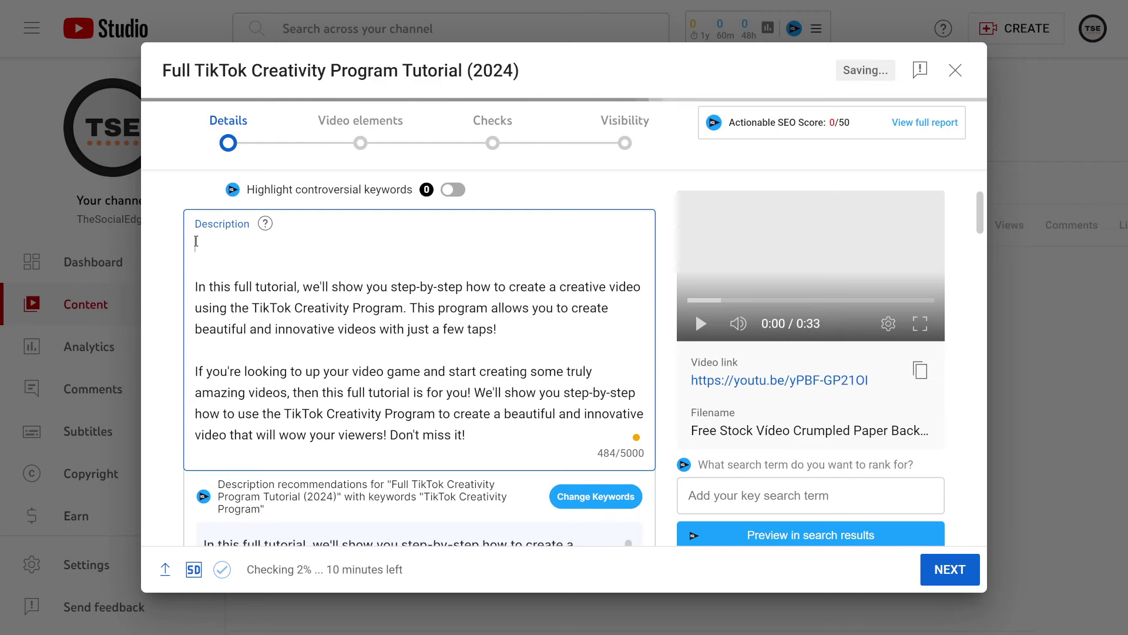
type("Get Instantly Monetized▶")
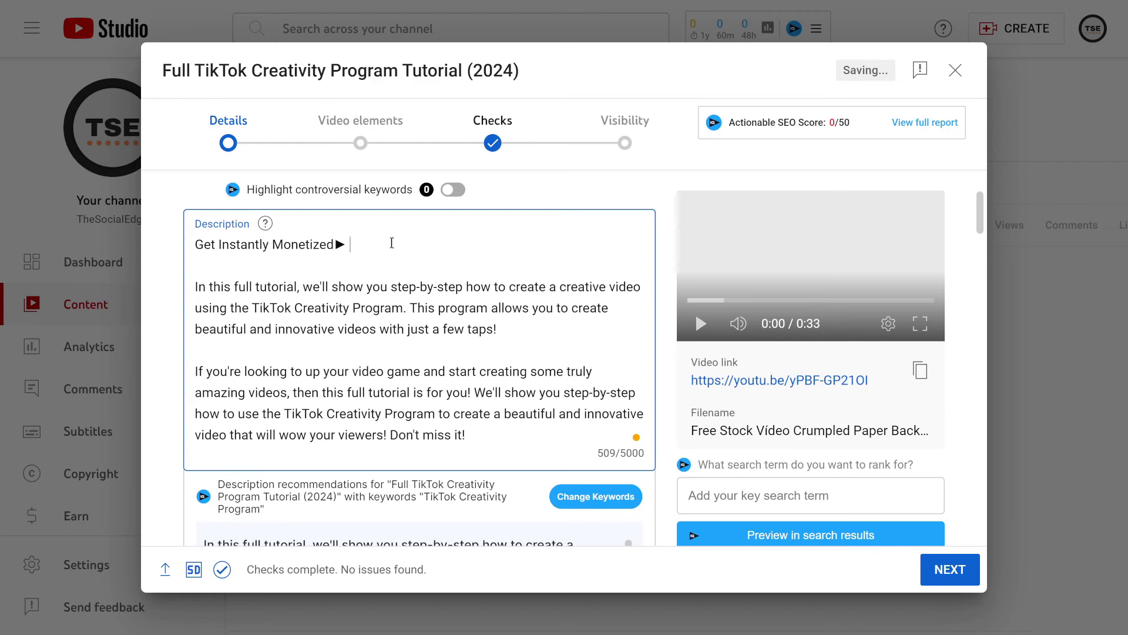
left_click(334, 245)
type("on")
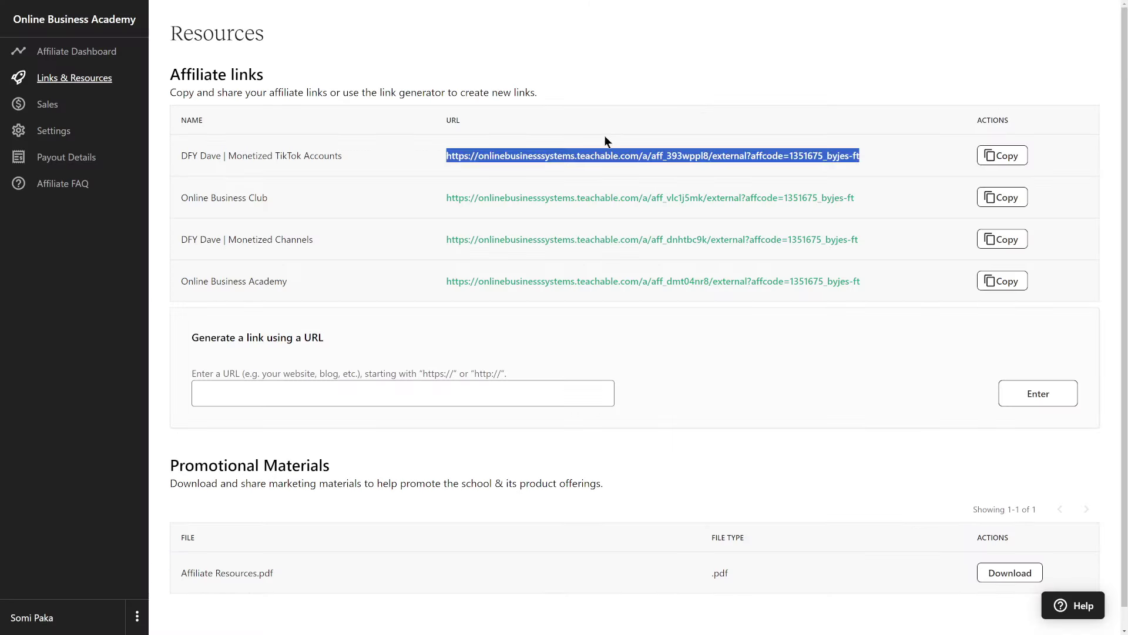
Switch to the Online Business Academy resources page and copy the affiliate link for Monetized TikTok Accounts
left_click(604, 137)
left_click_drag(440, 158, 883, 148)
left_click(990, 156)
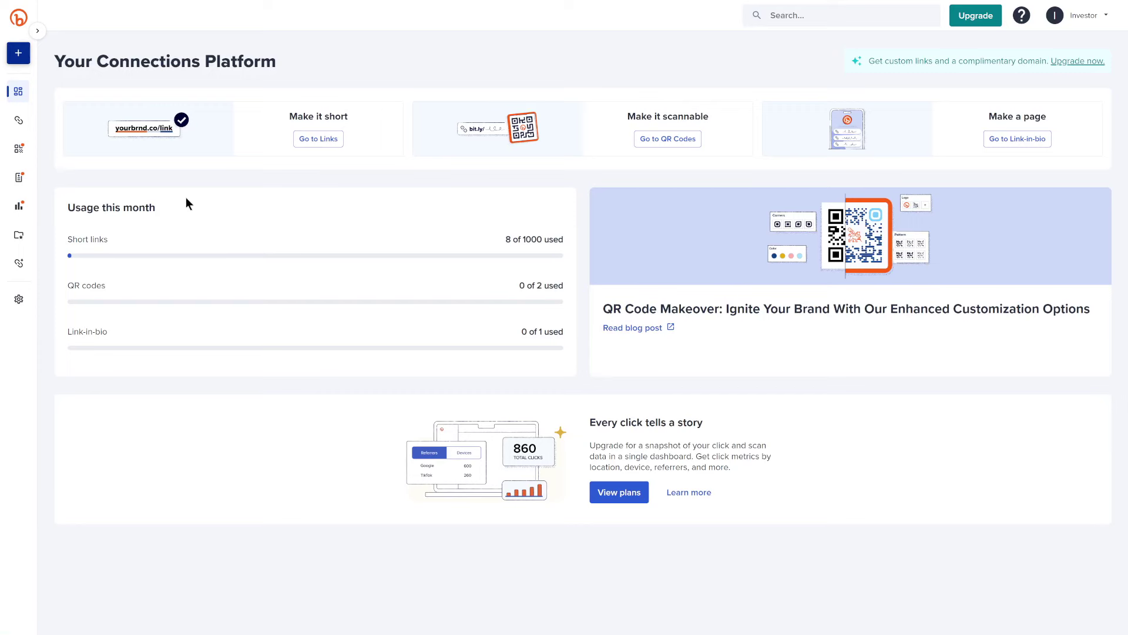
Switch to Bitly and create a short link to the copied affiliate URL with the custom back-half TTCreativityProgram
left_click(18, 53)
left_click(59, 55)
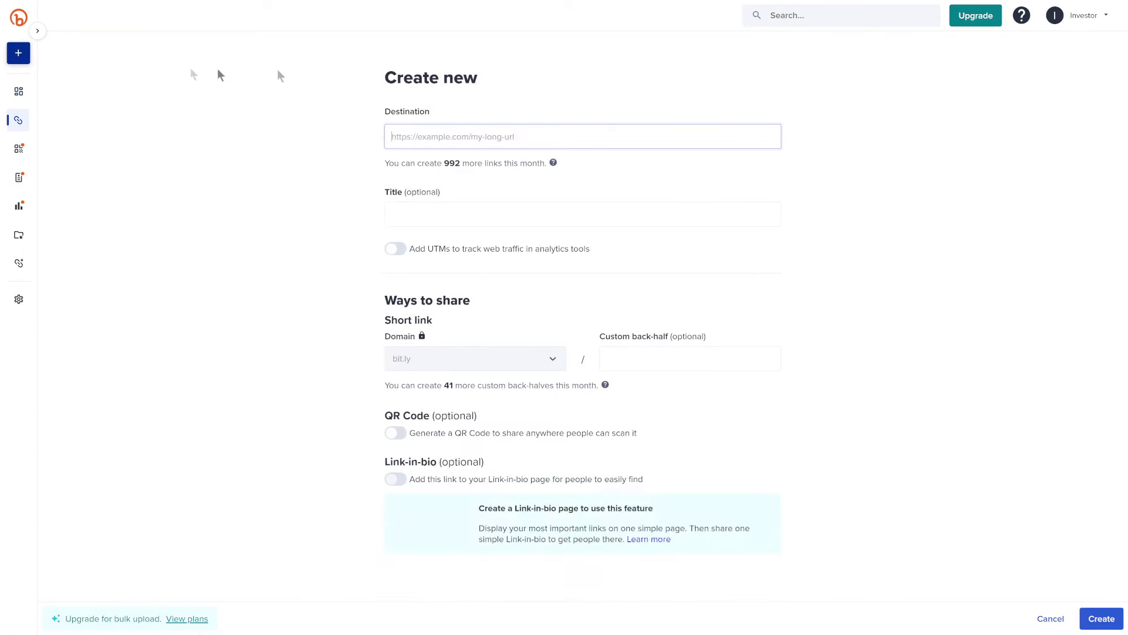
key("ctrl+v")
left_click(626, 360)
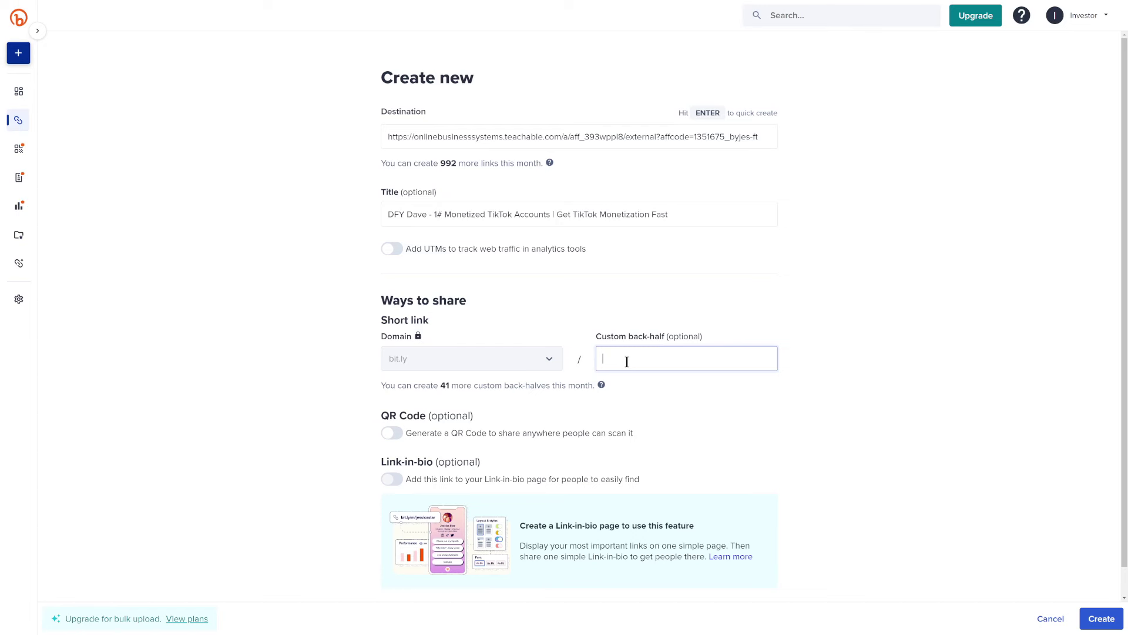
type("TikTokCreativityProgram")
left_click(1101, 618)
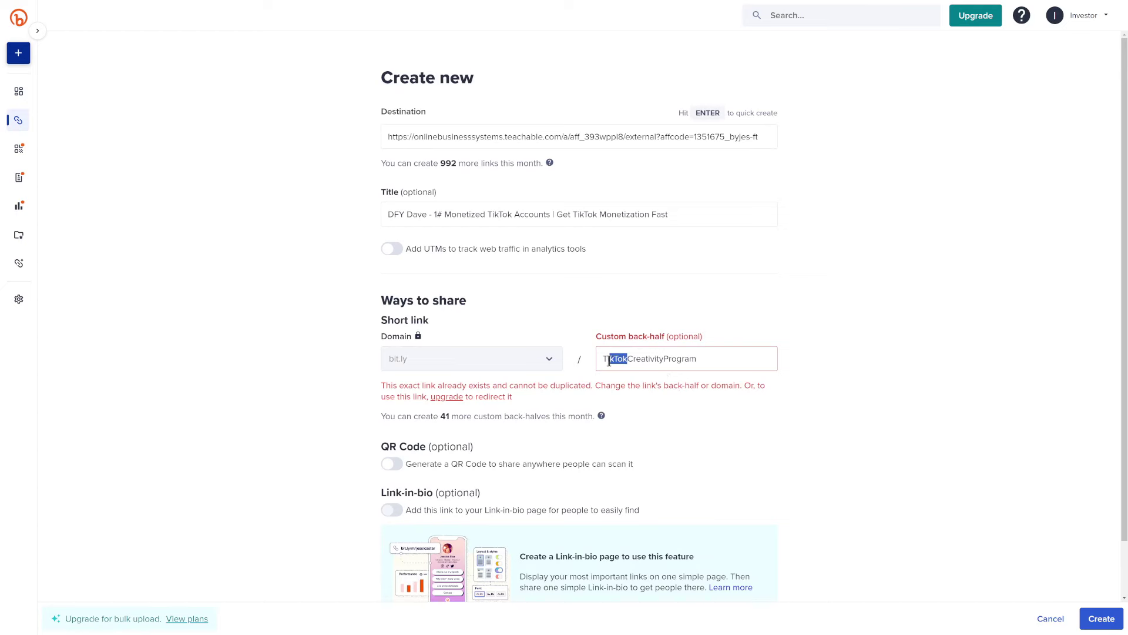
type("T")
left_click(1101, 618)
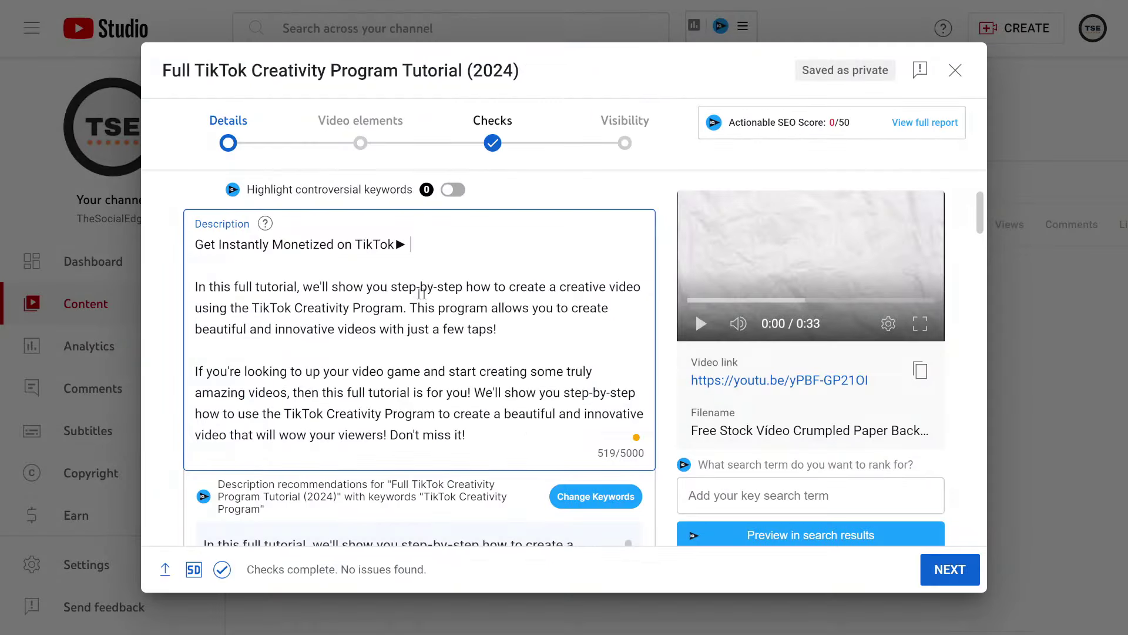
key("ctrl+v")
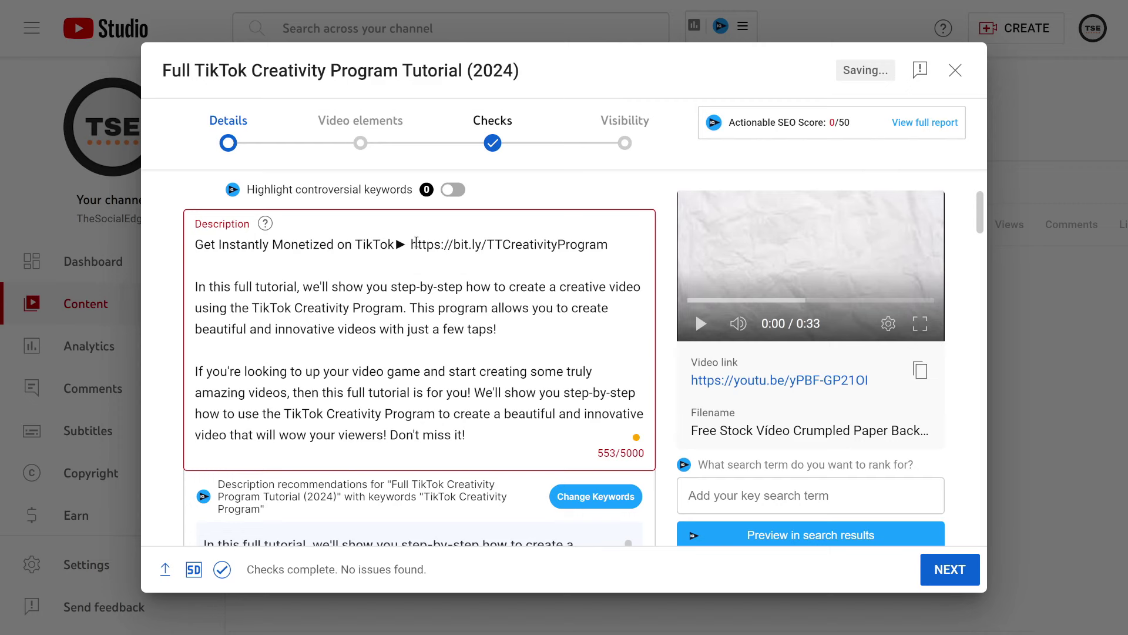
left_click_drag(416, 244, 586, 244)
left_click(586, 244)
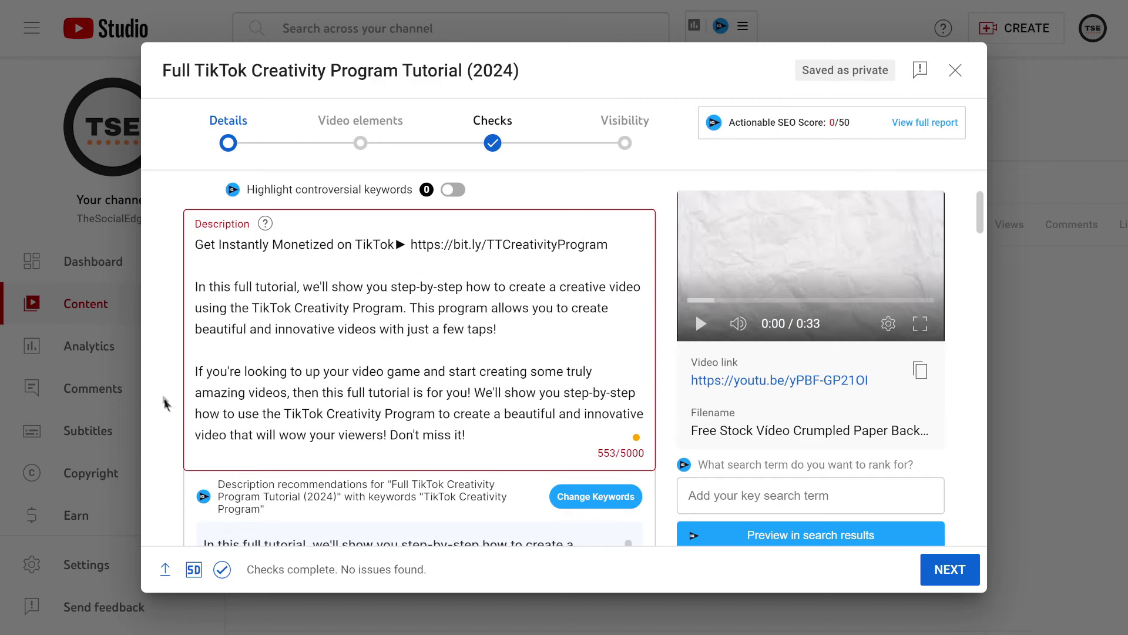
Check the verification note for external links, and try to upload a custom thumbnail, closing the phone verification request
scroll(169, 397, "down", 5)
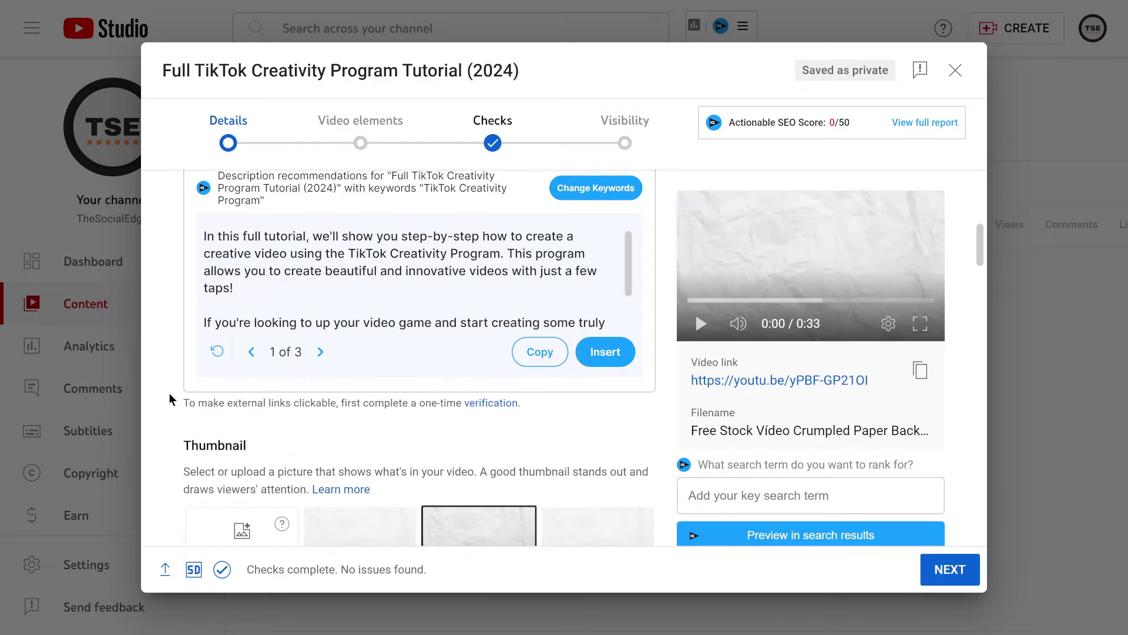
left_click_drag(219, 403, 409, 405)
left_click(412, 406)
scroll(636, 412, "down", 3)
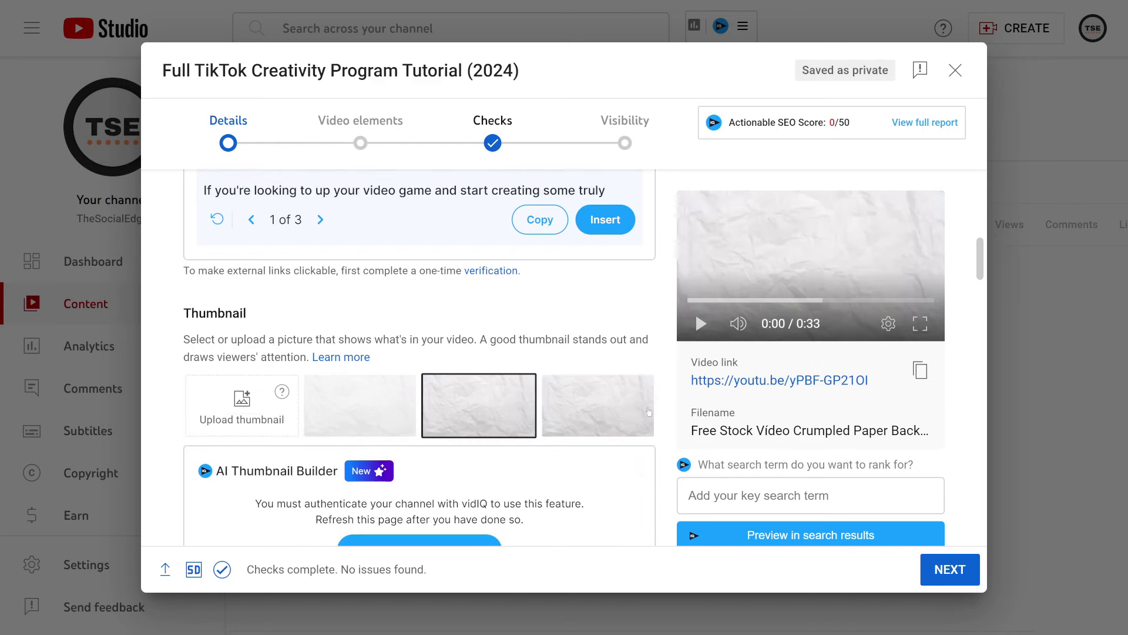
scroll(648, 412, "down", 1)
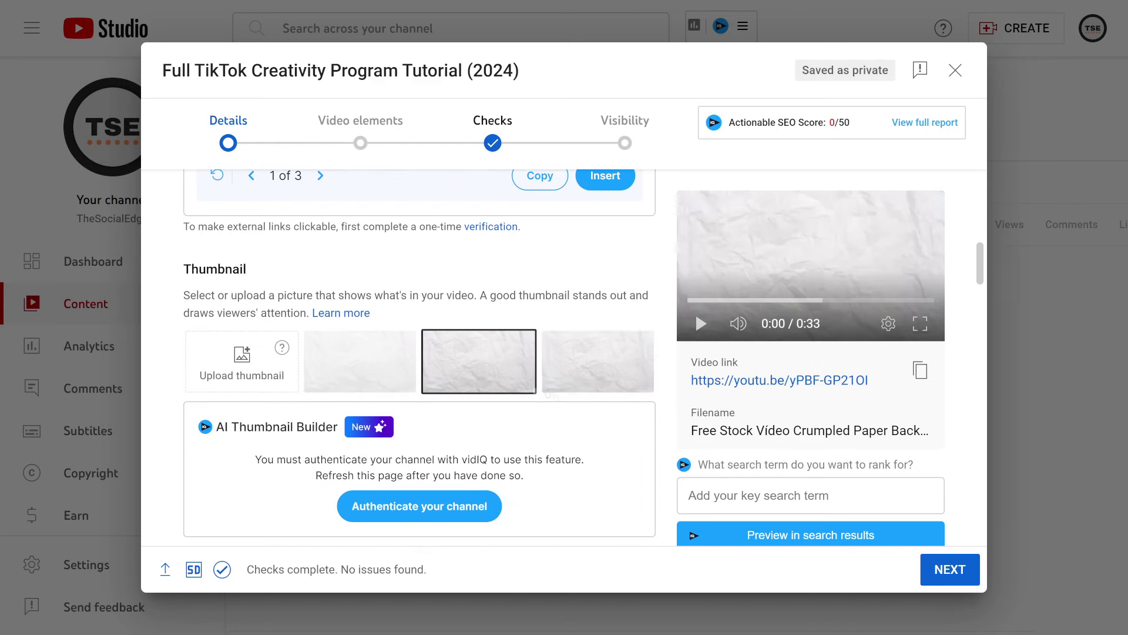
left_click(241, 372)
left_click_drag(360, 321, 653, 312)
left_click(545, 314)
left_click(653, 312)
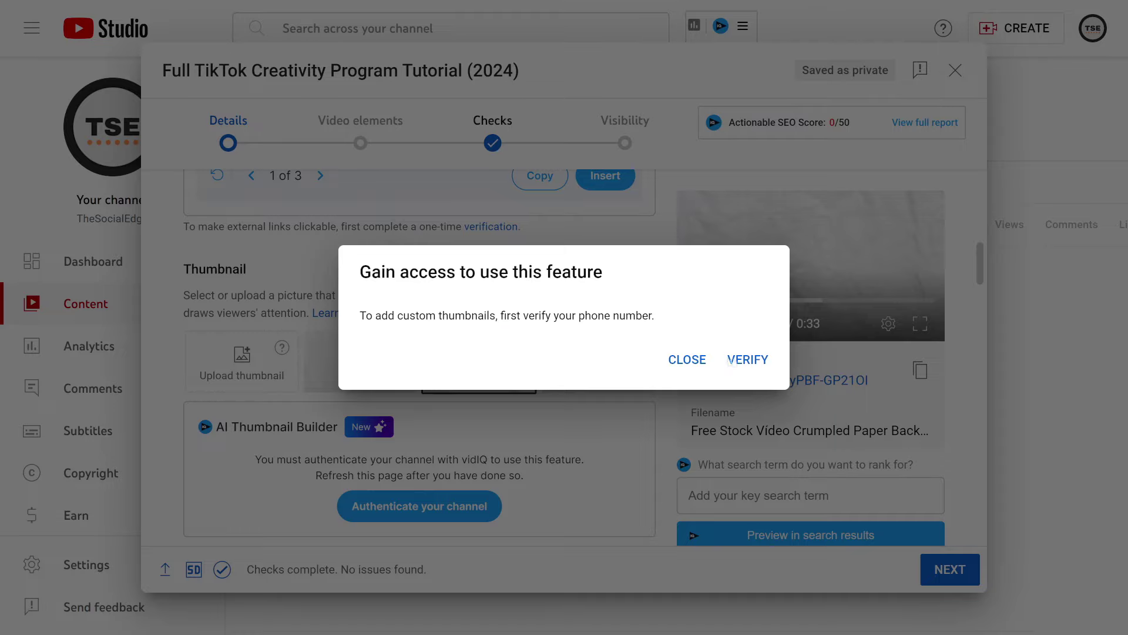
left_click(687, 359)
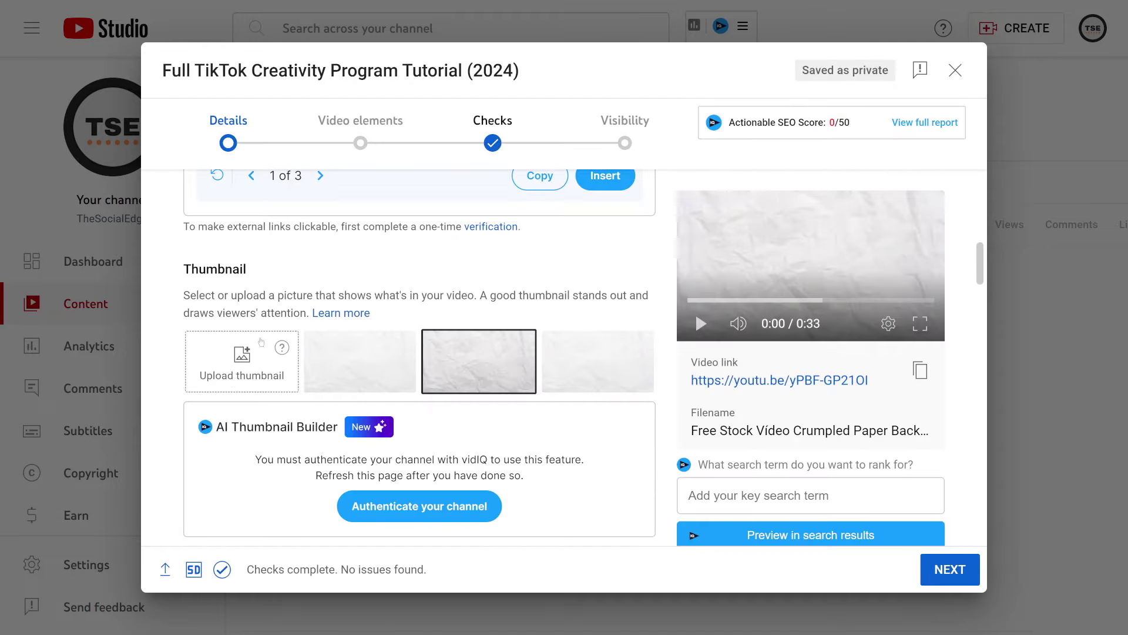
Review the monetization line and its short link in the description, and examine the channel's estimated revenue chart for the last 28 days
scroll(536, 441, "up", 10)
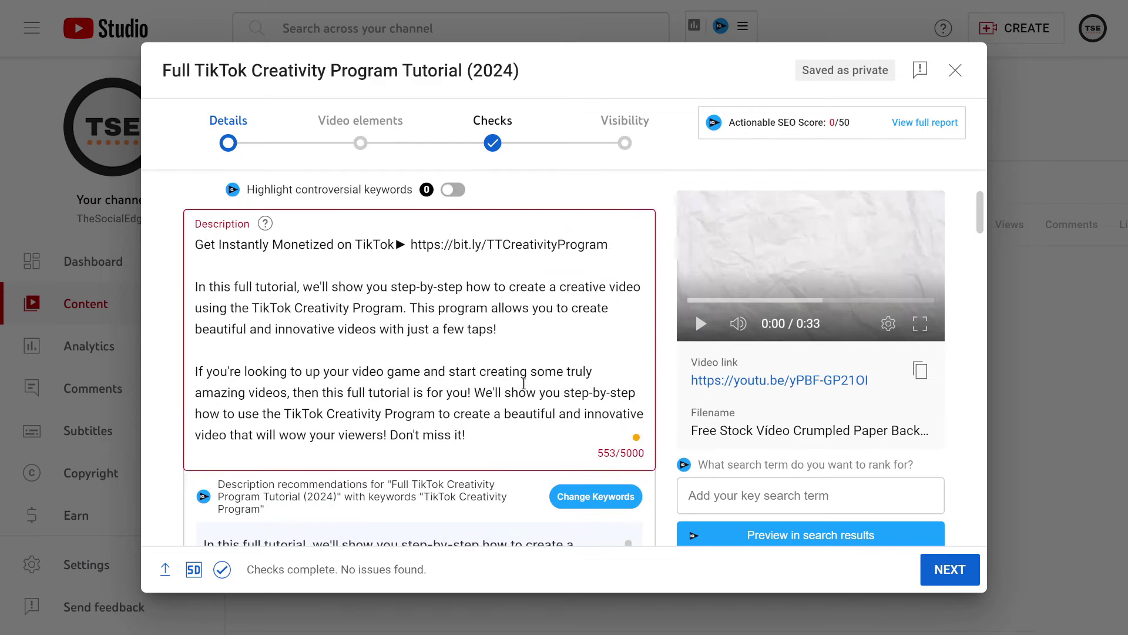
left_click_drag(622, 247, 200, 244)
left_click(200, 244)
left_click_drag(410, 244, 550, 244)
left_click(549, 244)
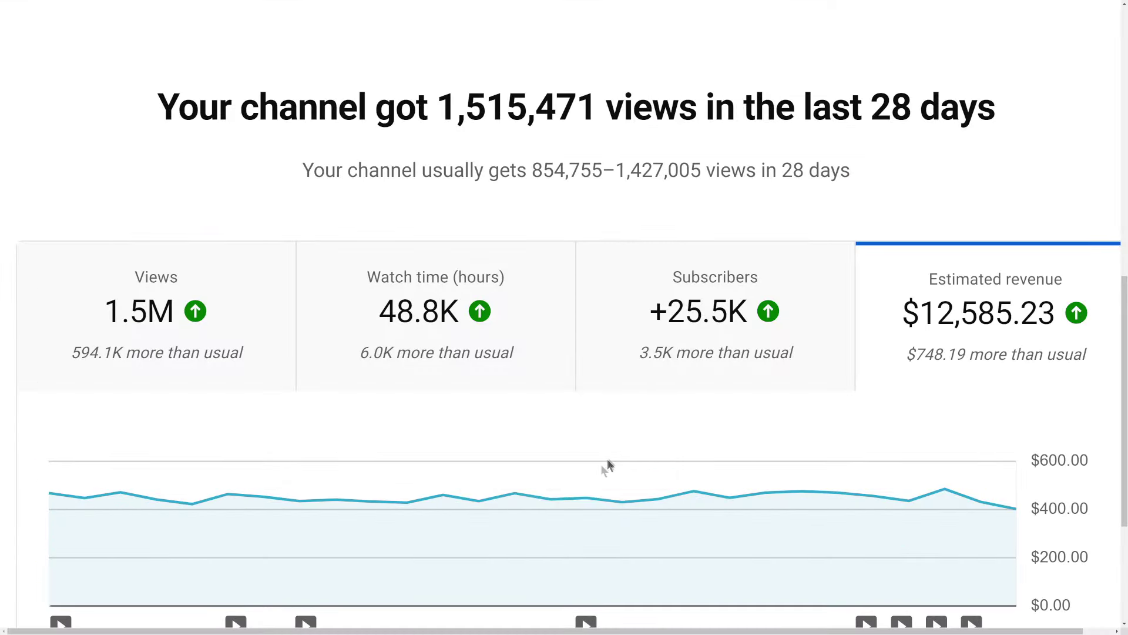
mouse_move(572, 476)
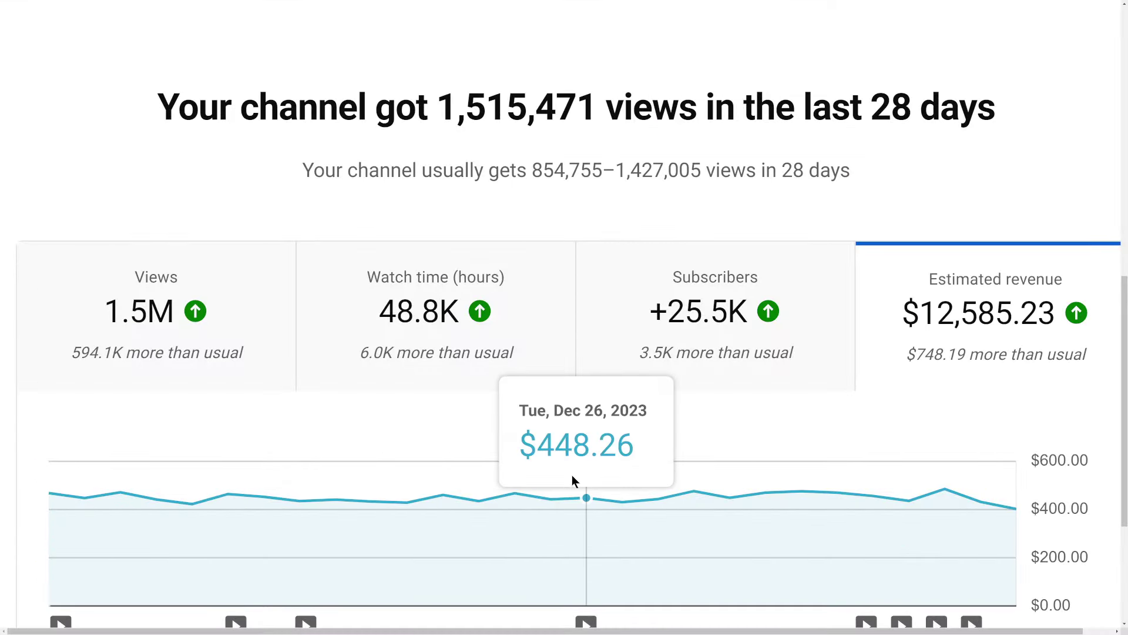